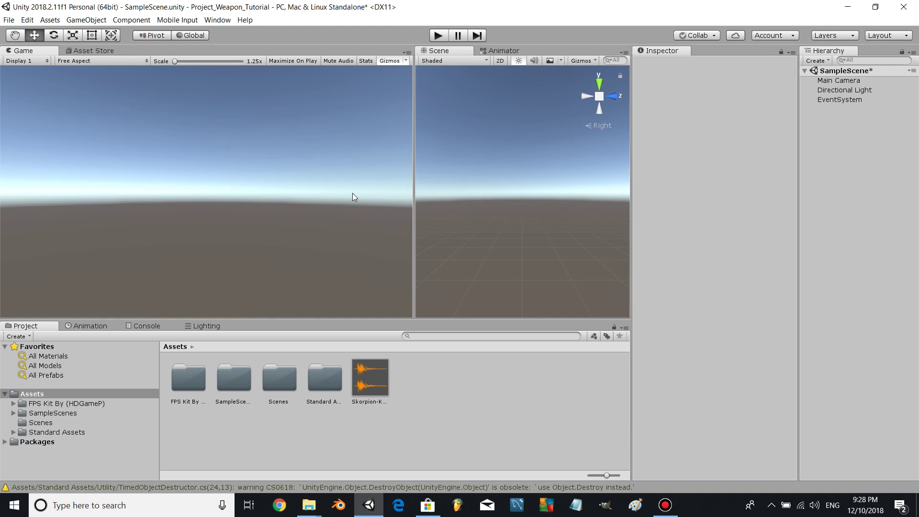
- Bring up the Standard Assets page in the Asset Store tab
{"action": "left_click", "coordinate": [82, 61]}
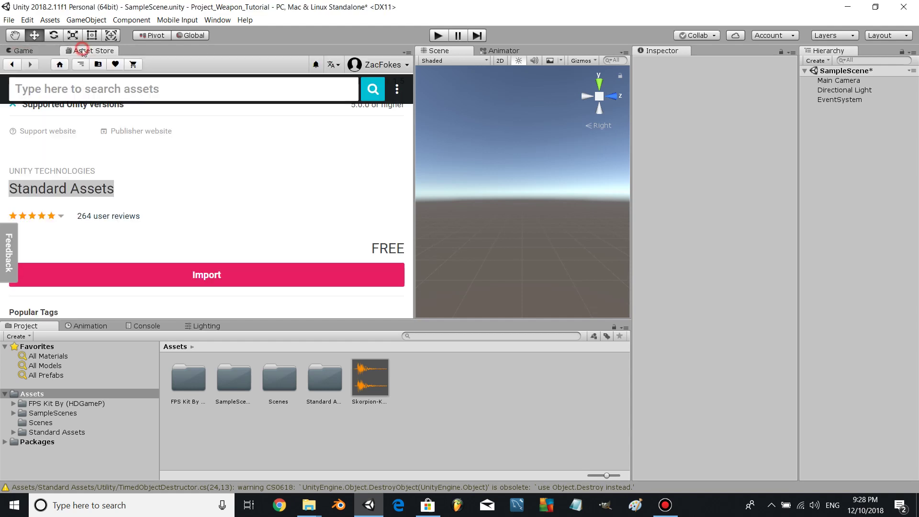
{"action": "triple_click", "coordinate": [130, 193]}
{"action": "left_click", "coordinate": [135, 164]}
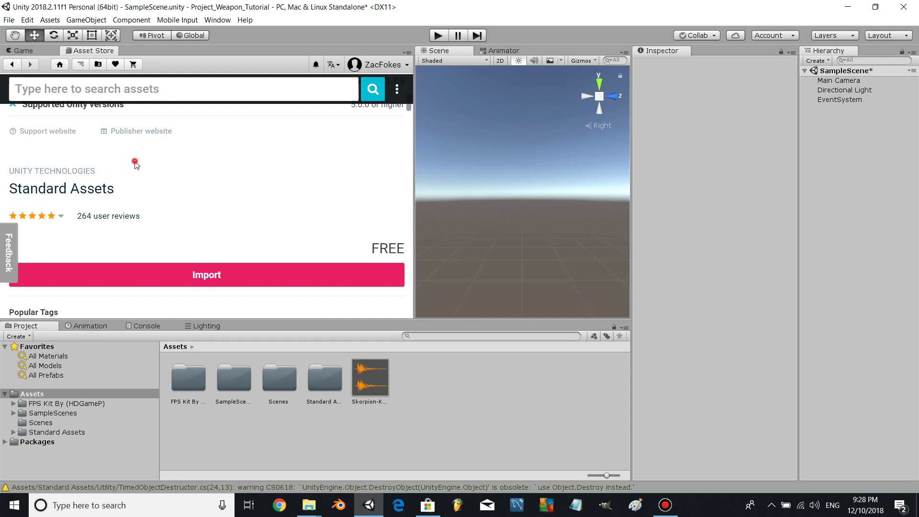
- Browse the FPS Kit folder, then inspect the Skorpion audio clip's import settings
{"action": "left_click", "coordinate": [92, 404]}
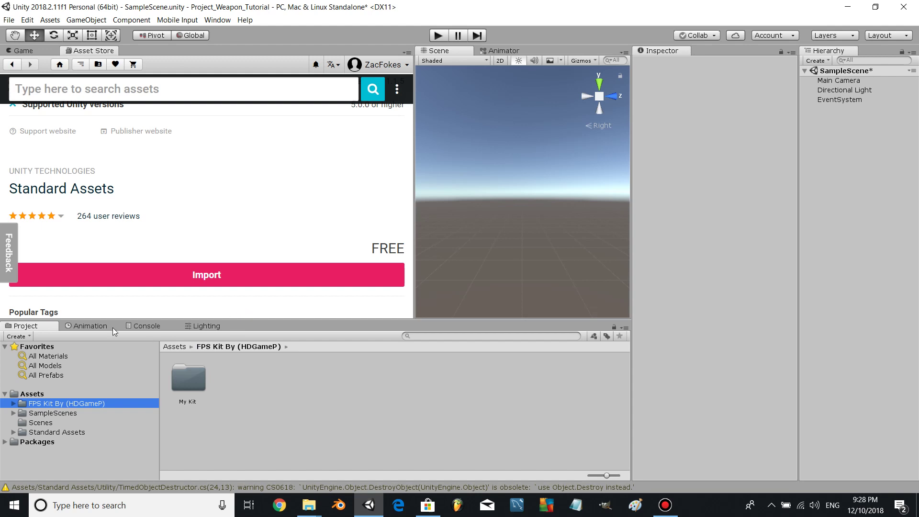
{"action": "left_click", "coordinate": [74, 394]}
{"action": "left_click", "coordinate": [375, 391]}
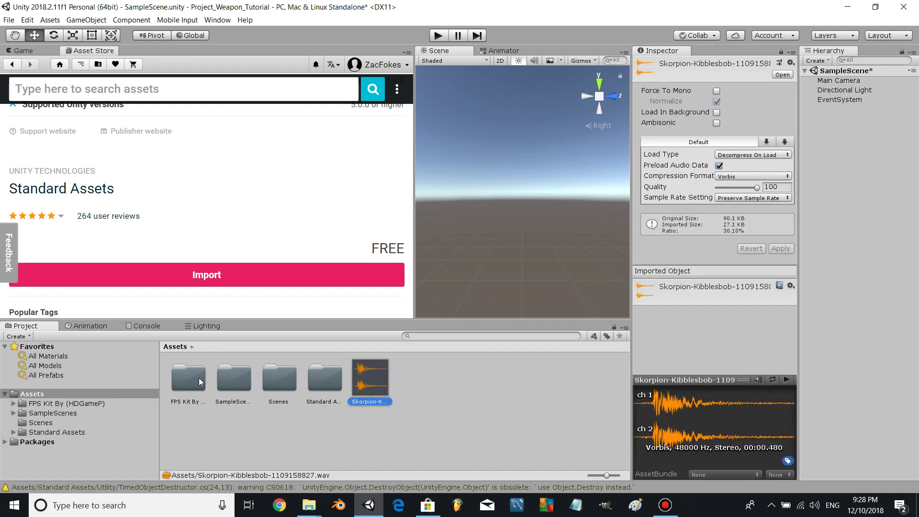
- Drag the FPSController prefab from Standard Assets/Characters/FirstPersonCharacter/Prefabs into the scene
{"action": "left_click", "coordinate": [112, 432]}
{"action": "double_click", "coordinate": [274, 387]}
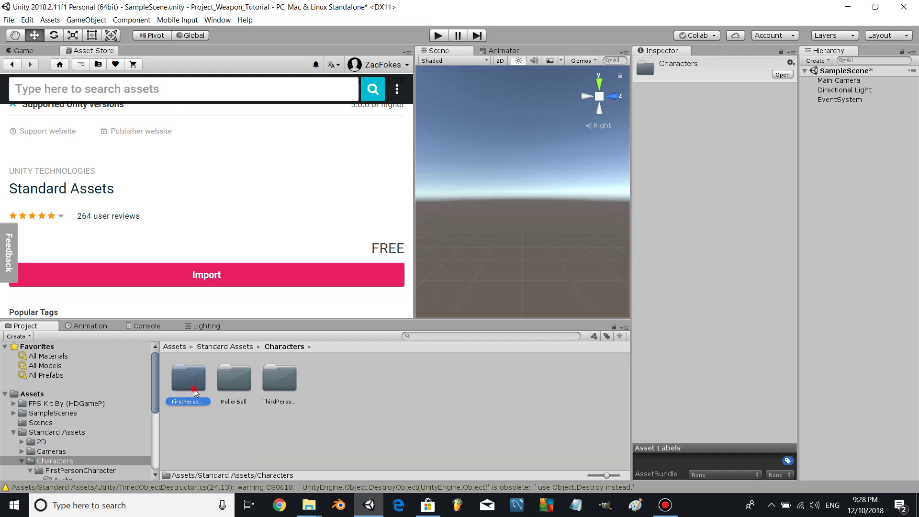
{"action": "double_click", "coordinate": [188, 381]}
{"action": "double_click", "coordinate": [234, 387]}
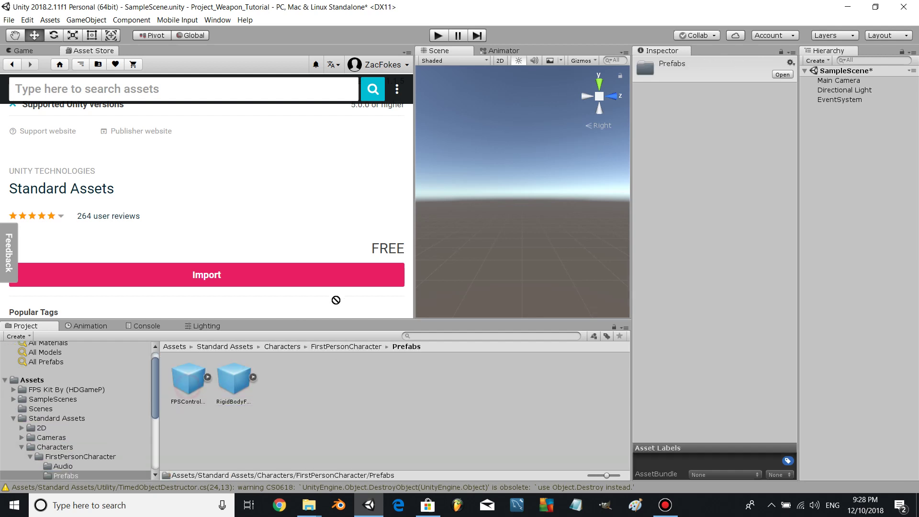
{"action": "left_click_drag", "start_coordinate": [188, 390], "coordinate": [476, 246]}
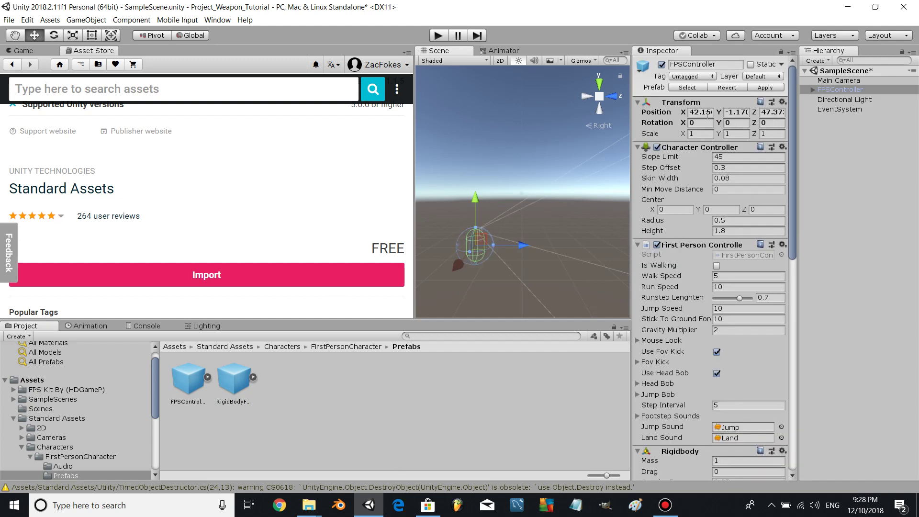
{"action": "type", "text": "50"}
- Position the controller at 50, 1, 50, rename it Player and tag it Player
{"action": "key", "text": "Tab"}
{"action": "type", "text": "1"}
{"action": "key", "text": "Tab"}
{"action": "type", "text": "50"}
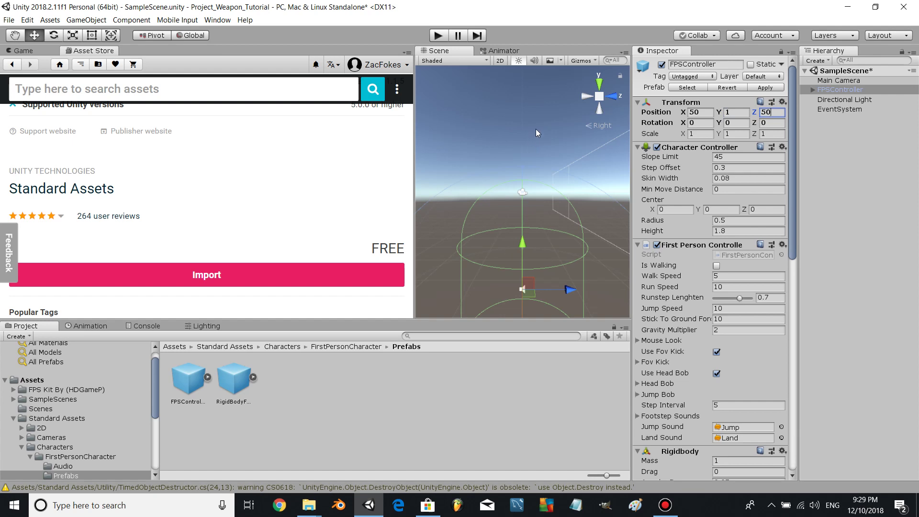
{"action": "left_click", "coordinate": [709, 64]}
{"action": "type", "text": "Player"}
{"action": "left_click", "coordinate": [704, 77]}
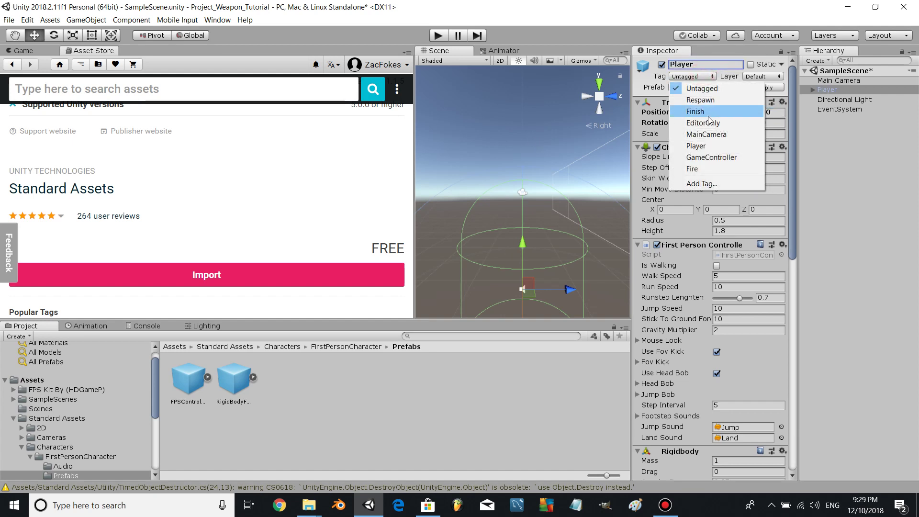
{"action": "left_click", "coordinate": [710, 147]}
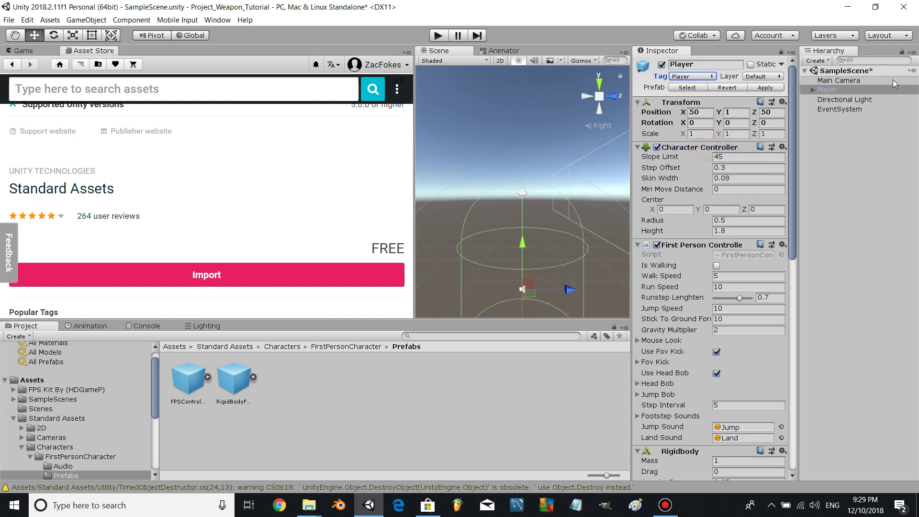
- Rename the child camera to Camera, set its near clipping to 0.01, and save
{"action": "left_click", "coordinate": [813, 90]}
{"action": "left_click", "coordinate": [855, 99]}
{"action": "left_click", "coordinate": [738, 63]}
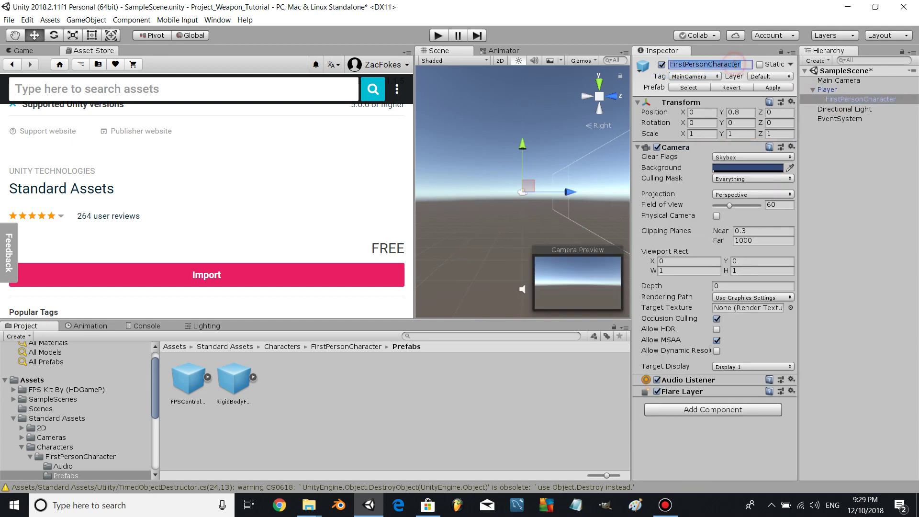
{"action": "type", "text": "CAm"}
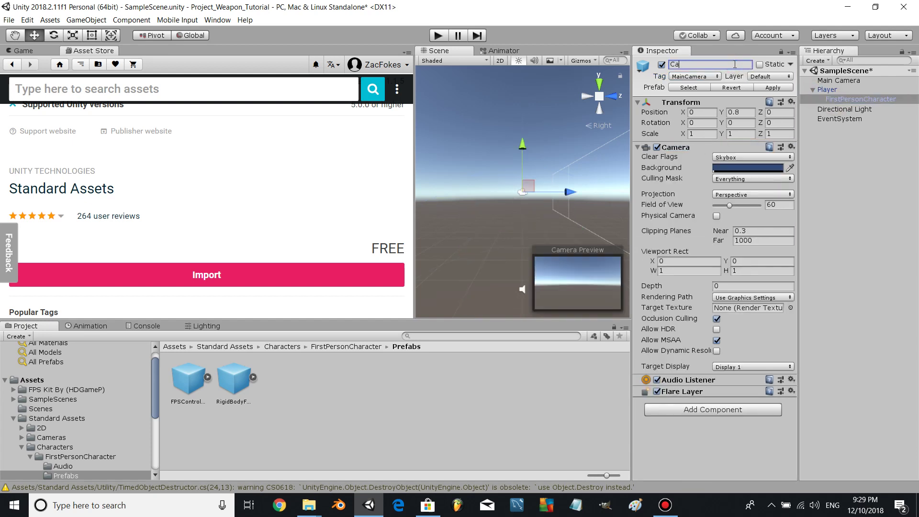
{"action": "type", "text": "mera"}
{"action": "key", "text": "Return"}
{"action": "left_click_drag", "start_coordinate": [728, 235], "coordinate": [699, 233]}
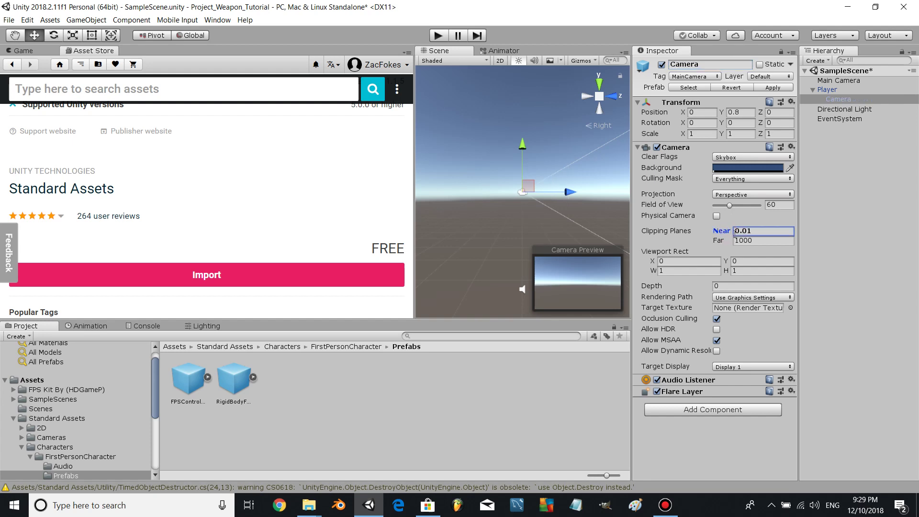
{"action": "key", "text": "ctrl+s"}
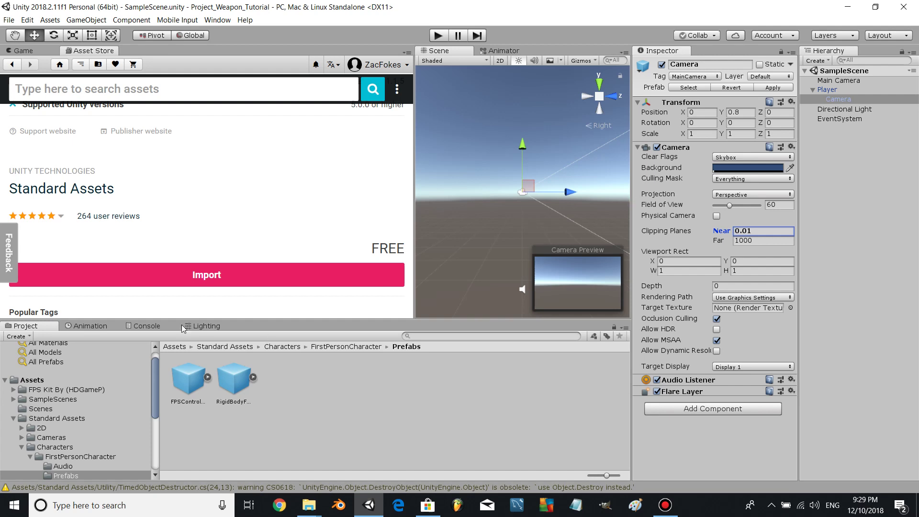
- Drop the acr_fp model from My Kit/Acr/Models/Placeholders/ACR under the Camera
{"action": "left_click", "coordinate": [49, 49]}
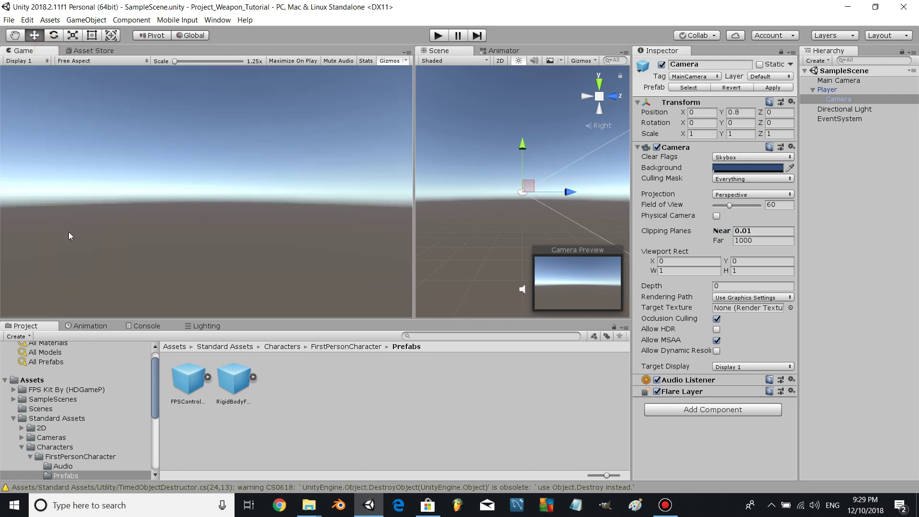
{"action": "left_click", "coordinate": [66, 390]}
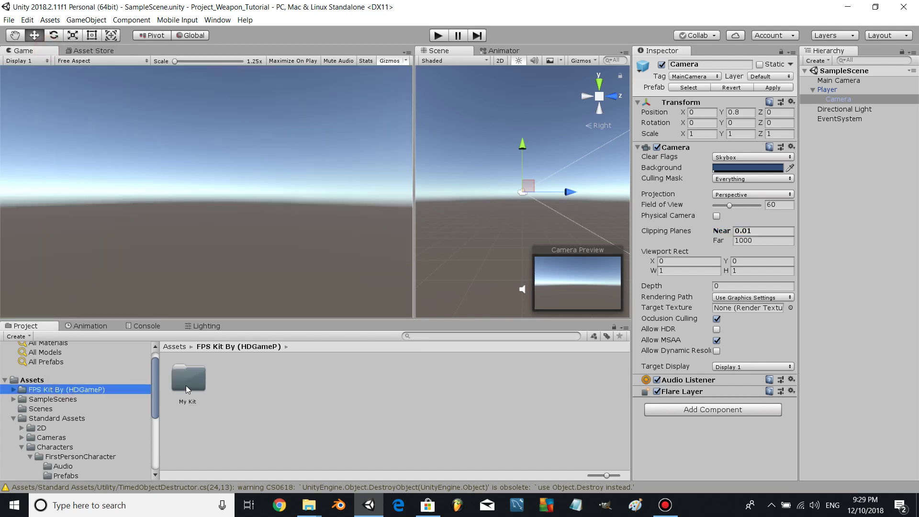
{"action": "double_click", "coordinate": [187, 390]}
{"action": "double_click", "coordinate": [200, 385]}
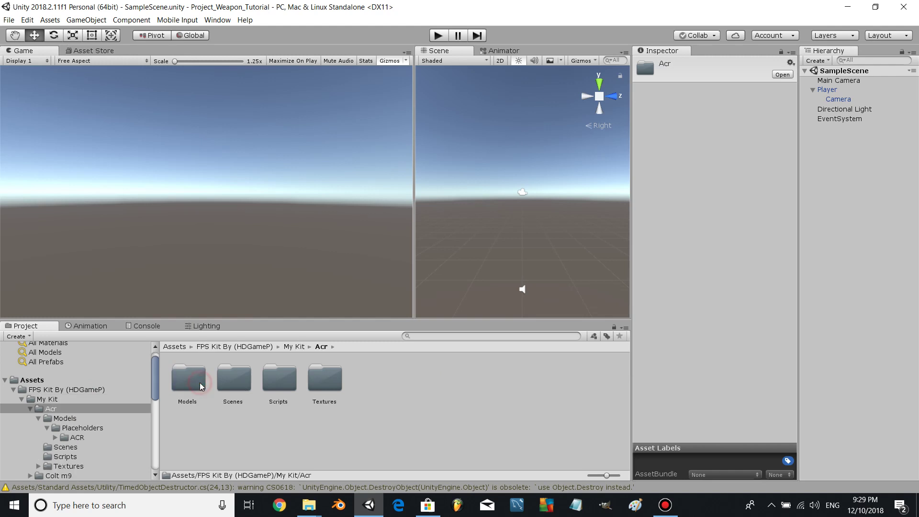
{"action": "double_click", "coordinate": [199, 379]}
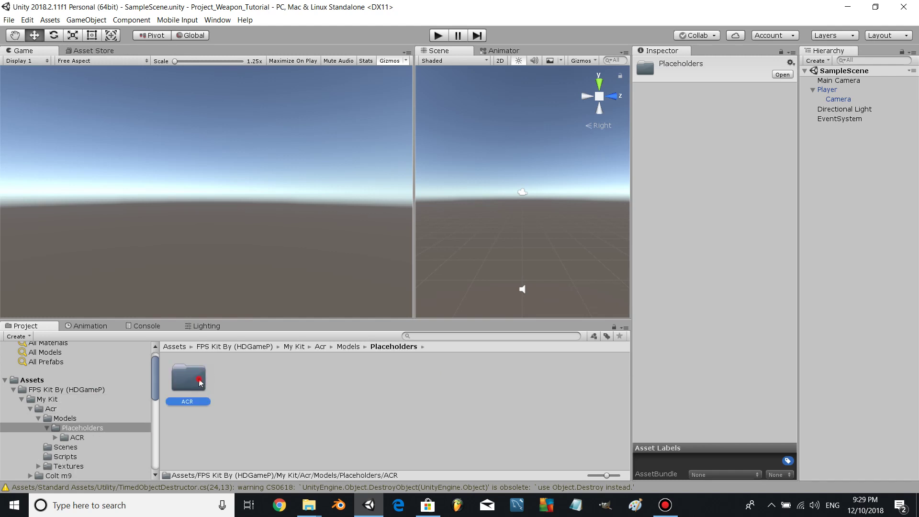
{"action": "double_click", "coordinate": [199, 379]}
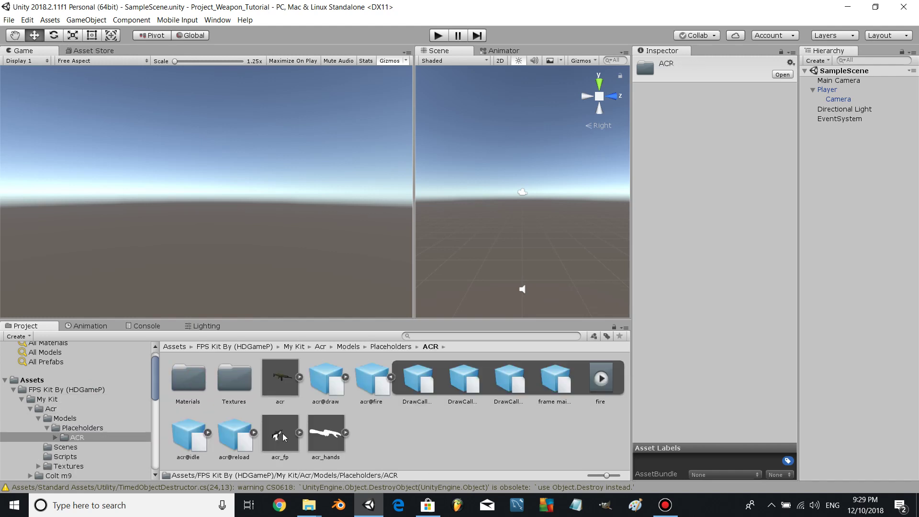
{"action": "left_click_drag", "start_coordinate": [325, 402], "coordinate": [854, 98]}
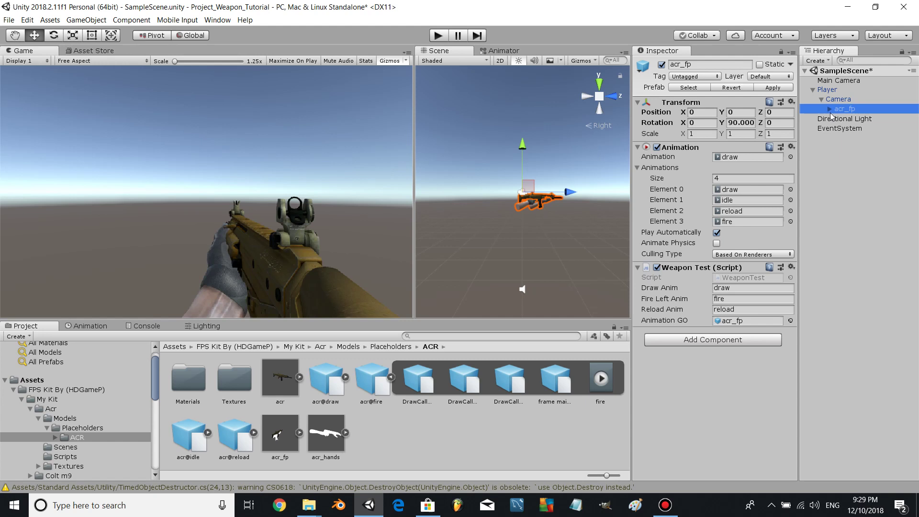
- Rename the gun ACR, remove Weapon Test, disable Play Automatically, and save
{"action": "left_click", "coordinate": [703, 64]}
{"action": "type", "text": "ACR"}
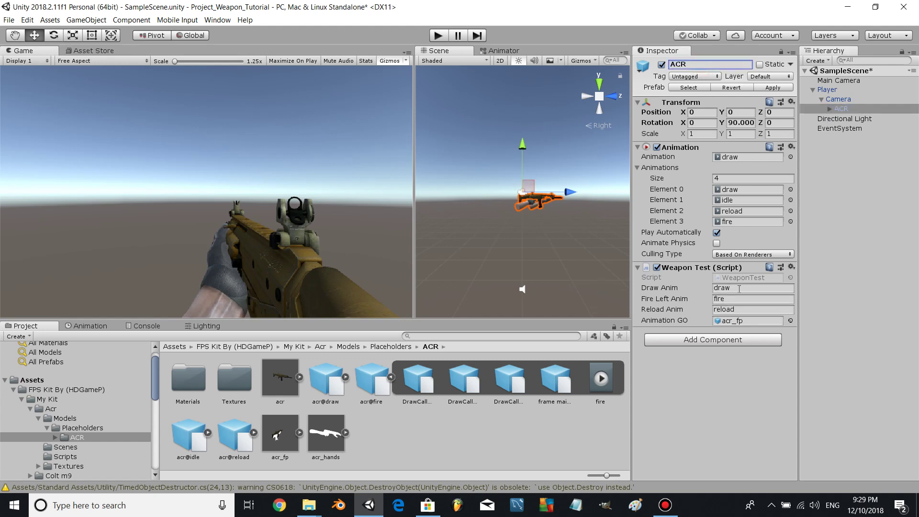
{"action": "right_click", "coordinate": [727, 270]}
{"action": "left_click", "coordinate": [747, 299]}
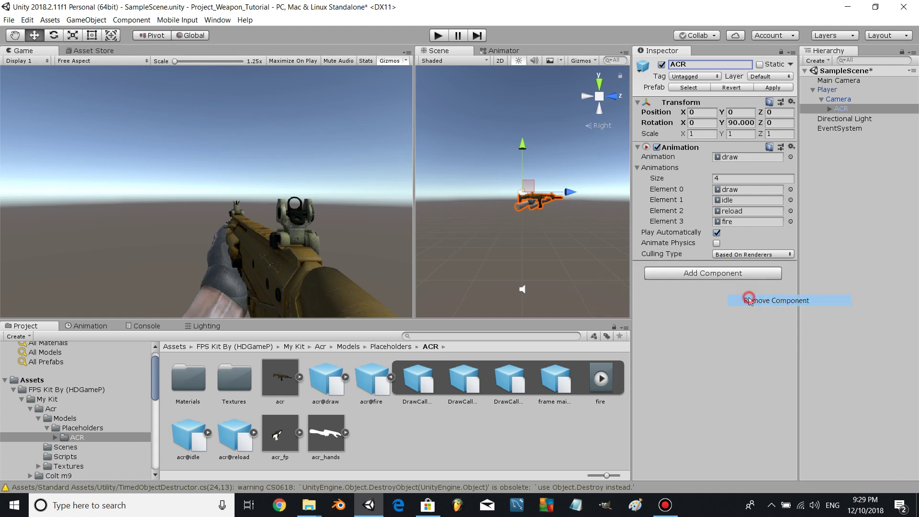
{"action": "left_click", "coordinate": [718, 233]}
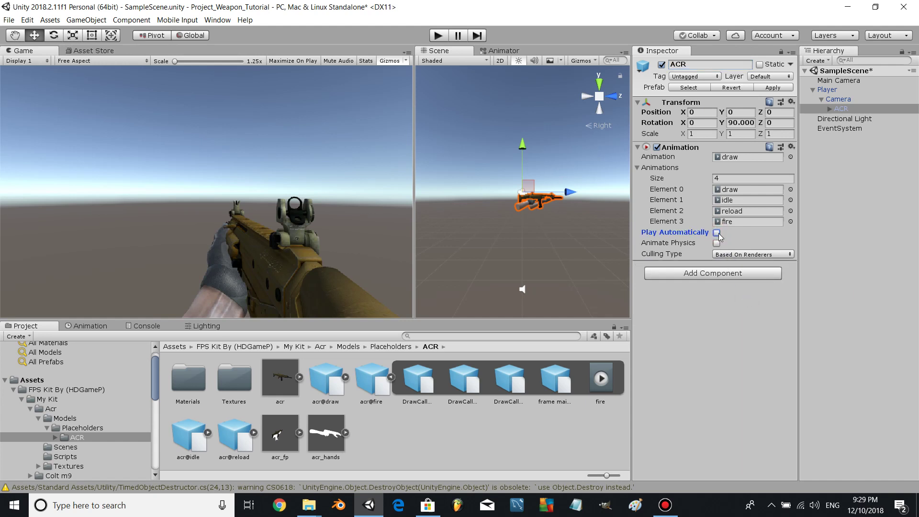
{"action": "key", "text": "ctrl+s"}
{"action": "left_click", "coordinate": [32, 380]}
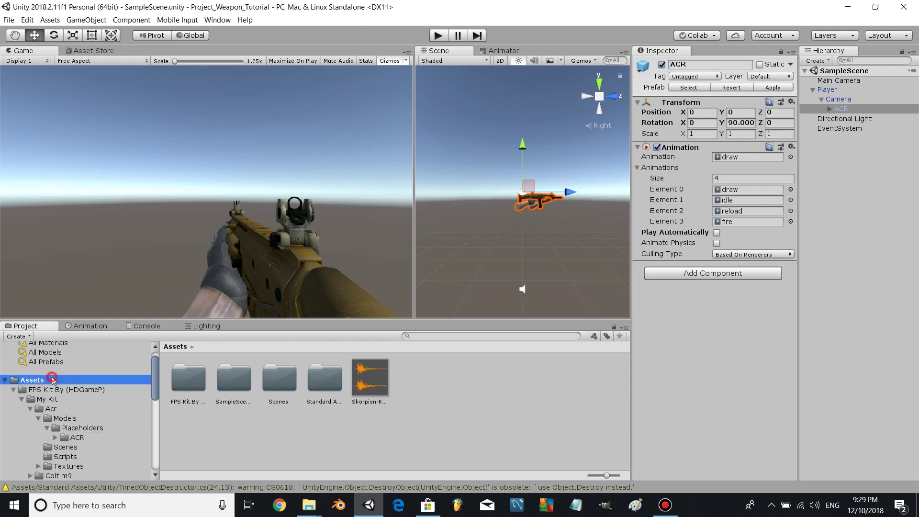
- Create a C# script named Weapon in Assets and open it in Visual Studio
{"action": "right_click", "coordinate": [454, 391]}
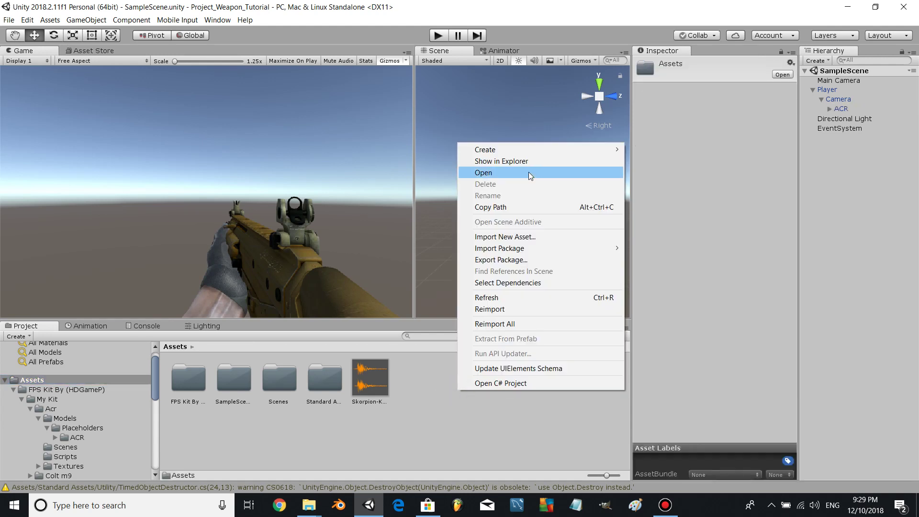
{"action": "mouse_move", "coordinate": [486, 150]}
{"action": "left_click", "coordinate": [687, 165]}
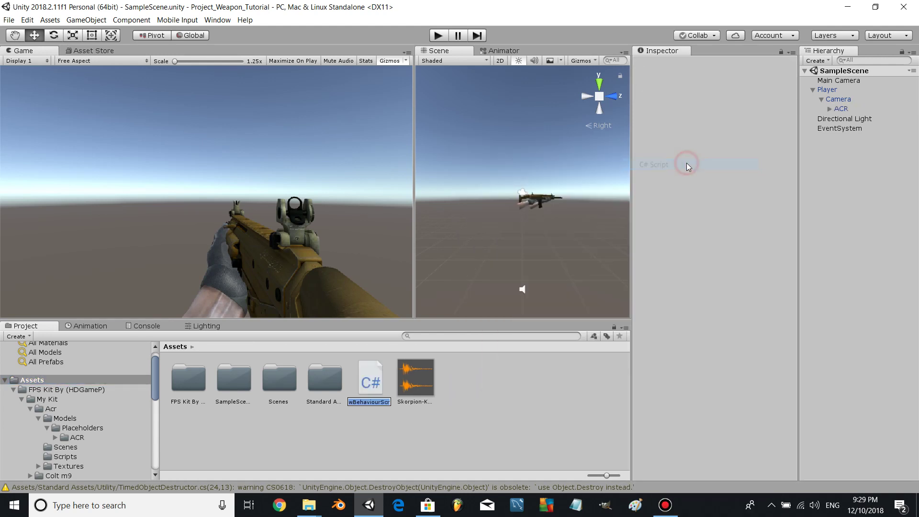
{"action": "type", "text": "Weapon"}
{"action": "key", "text": "Return"}
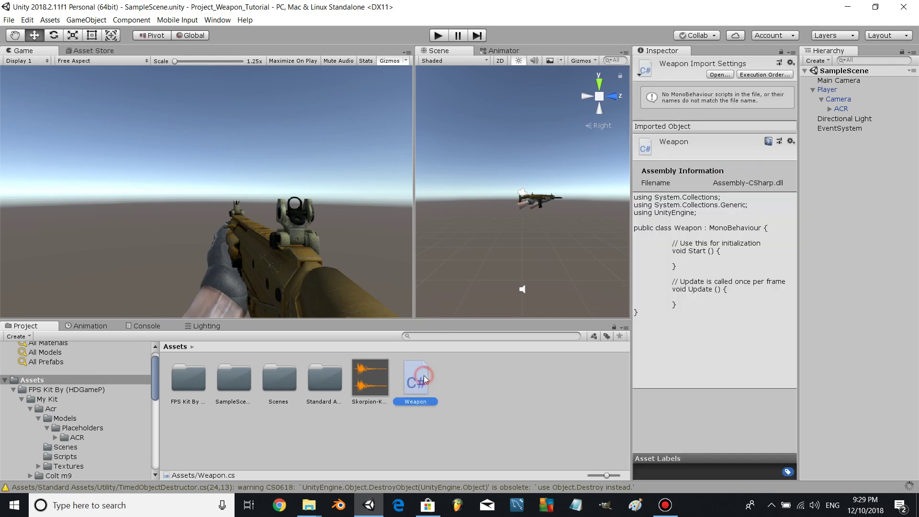
{"action": "double_click", "coordinate": [424, 376]}
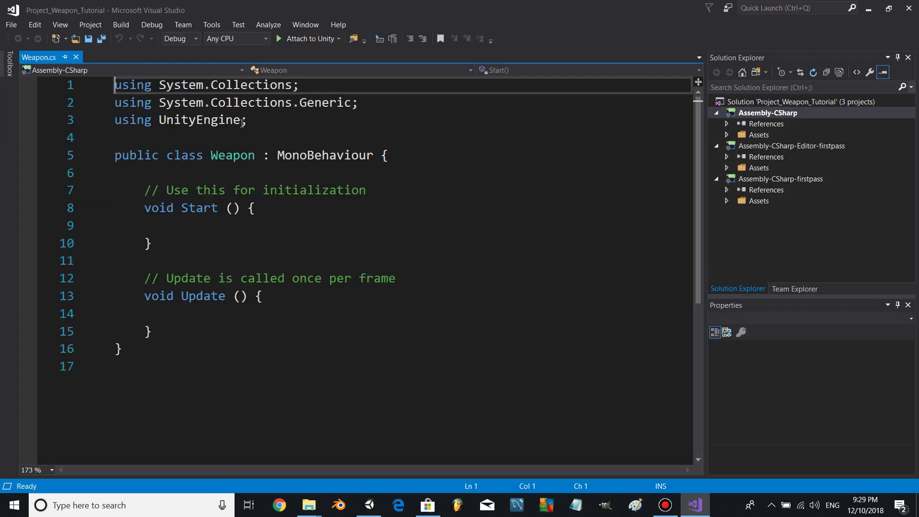
- Add 'using UnityEngine.UI;' below the UnityEngine import and save
{"action": "left_click", "coordinate": [243, 121]}
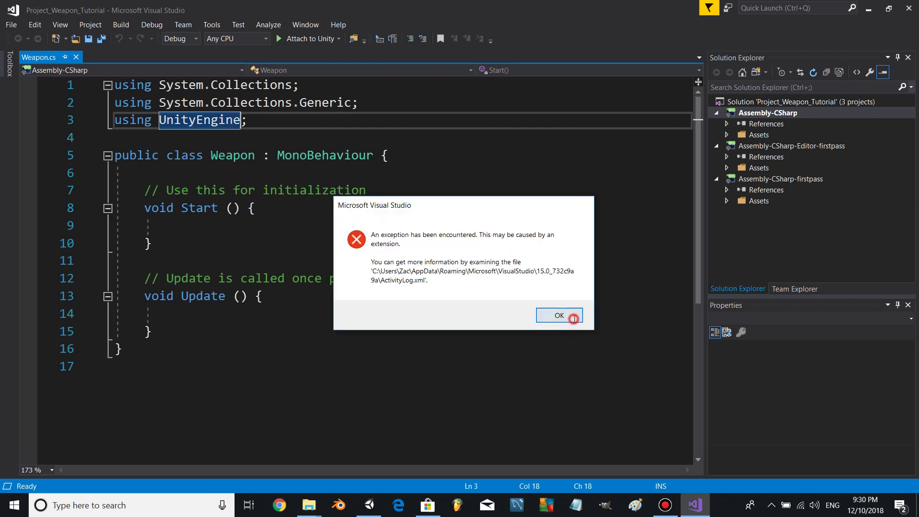
{"action": "left_click", "coordinate": [559, 315]}
{"action": "left_click", "coordinate": [279, 124]}
{"action": "key", "text": "Return"}
{"action": "type", "text": "us"}
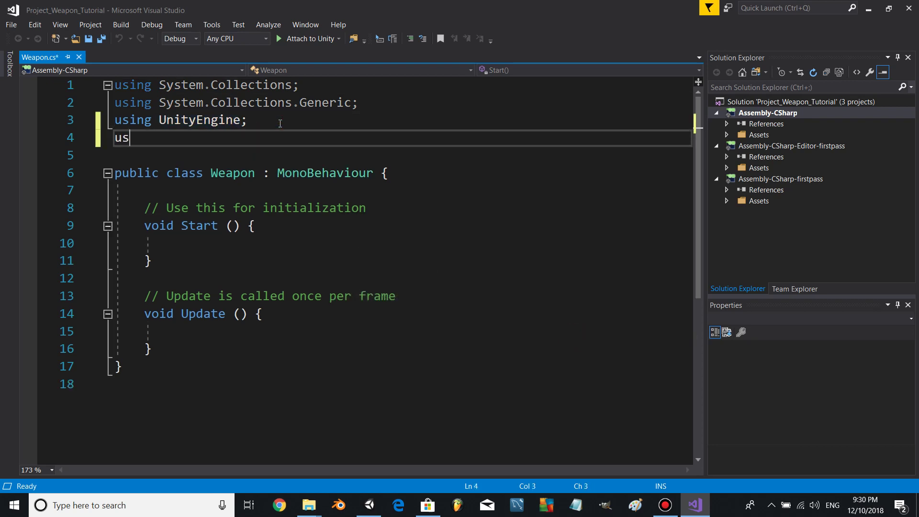
{"action": "type", "text": "ing UnityEngine.UI';"}
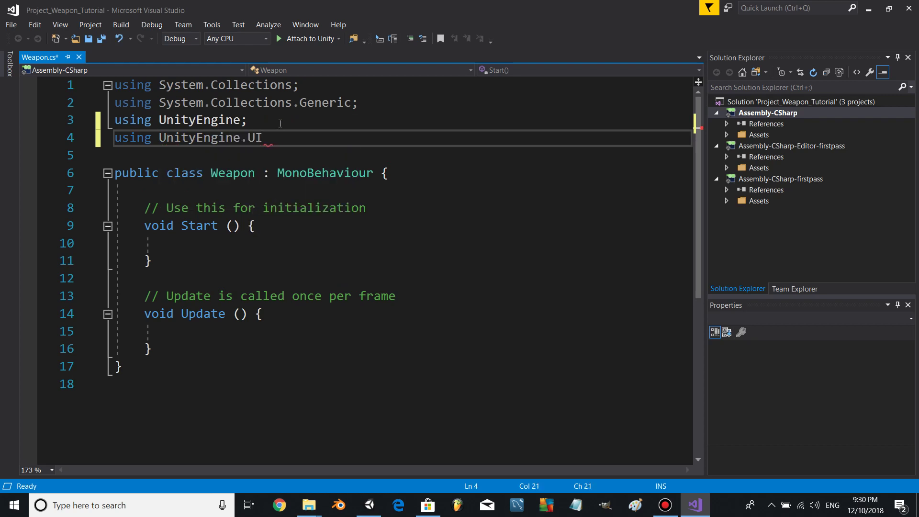
{"action": "type", "text": ";"}
{"action": "key", "text": "ctrl+s"}
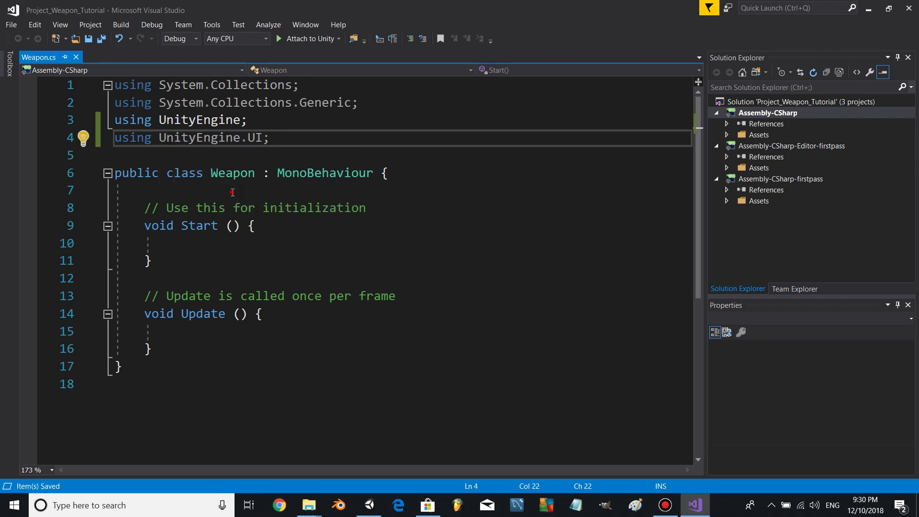
- Declare public Ammo, AmmoLeft, AmmoPerClip and AmmoMax fields
{"action": "left_click", "coordinate": [233, 192]}
{"action": "type", "text": "public "}
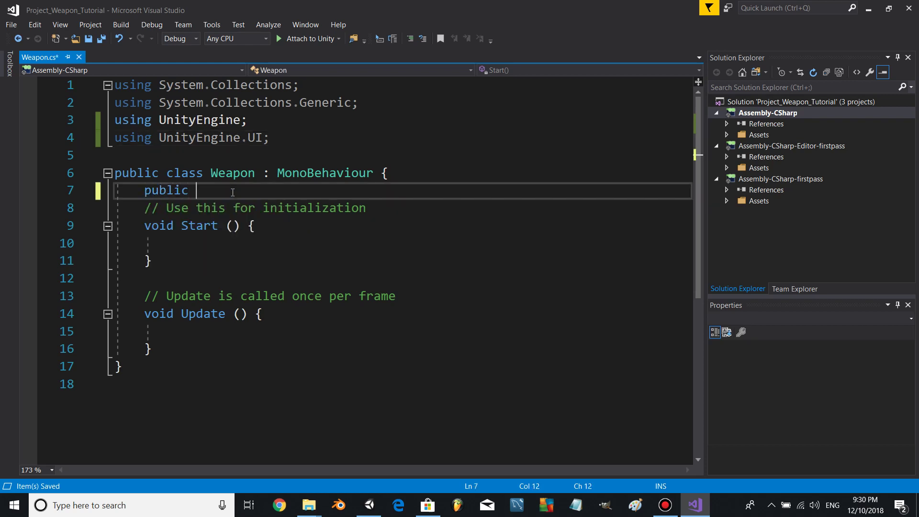
{"action": "type", "text": "int Ammo;"}
{"action": "key", "text": "Return"}
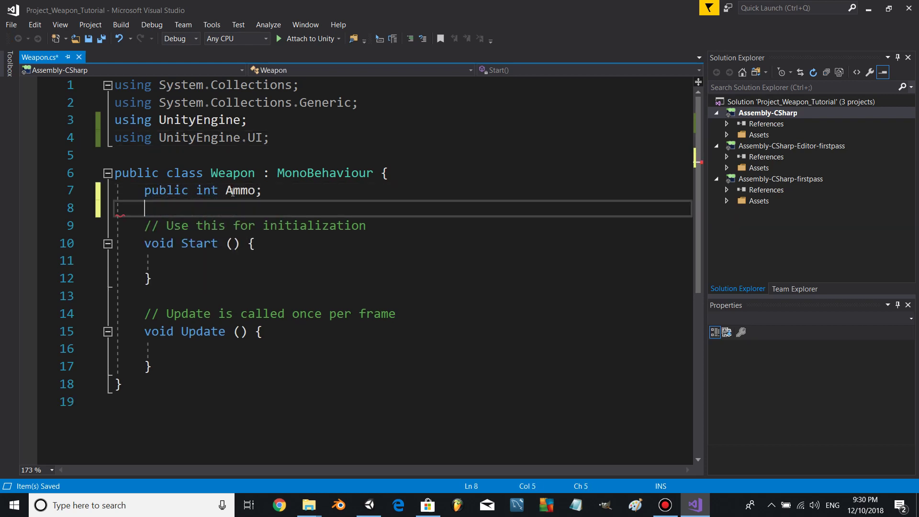
{"action": "type", "text": "public int AmmoLeft;"}
{"action": "key", "text": "Return"}
{"action": "type", "text": "public int Ammo"}
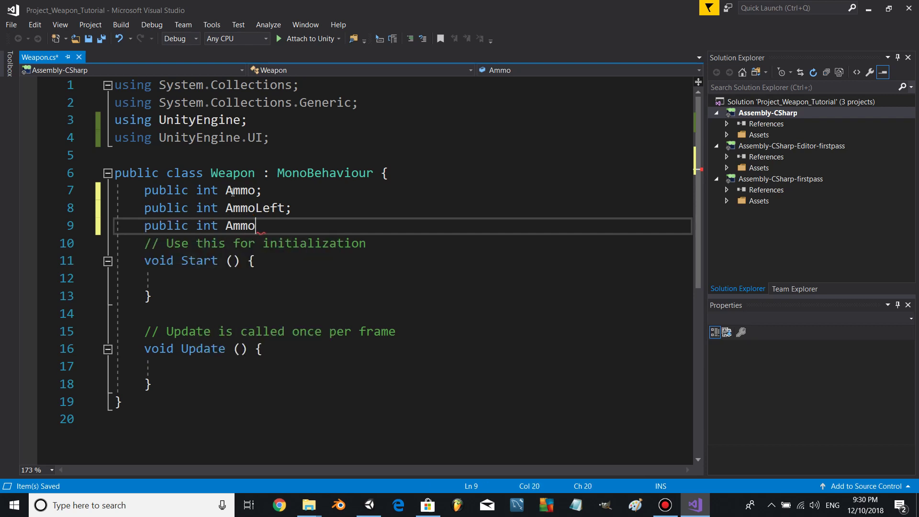
{"action": "type", "text": "PerCLip"}
{"action": "key", "text": "BackSpace"}
{"action": "key", "text": "BackSpace"}
{"action": "type", "text": "lip;"}
{"action": "key", "text": "Return"}
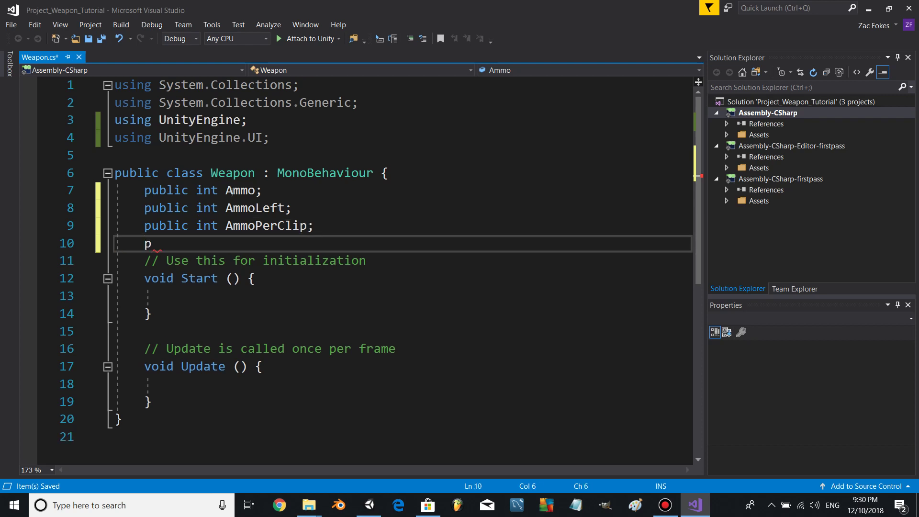
{"action": "type", "text": "ublic int AmmoMax;"}
{"action": "key", "text": "ctrl+s"}
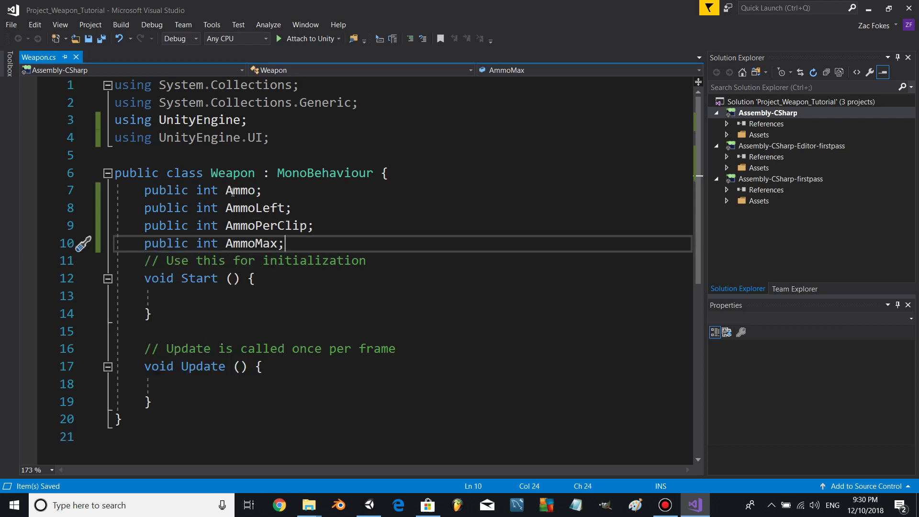
- Declare firetime, reloadtime and FireAnim, ReloadAnim, DrawAnim, IdleAnim string fields
{"action": "key", "text": "Return"}
{"action": "type", "text": "public float firetime;"}
{"action": "key", "text": "Return"}
{"action": "type", "text": "public float reloadtime;"}
{"action": "key", "text": "Return"}
{"action": "type", "text": "ublic string FireAn"}
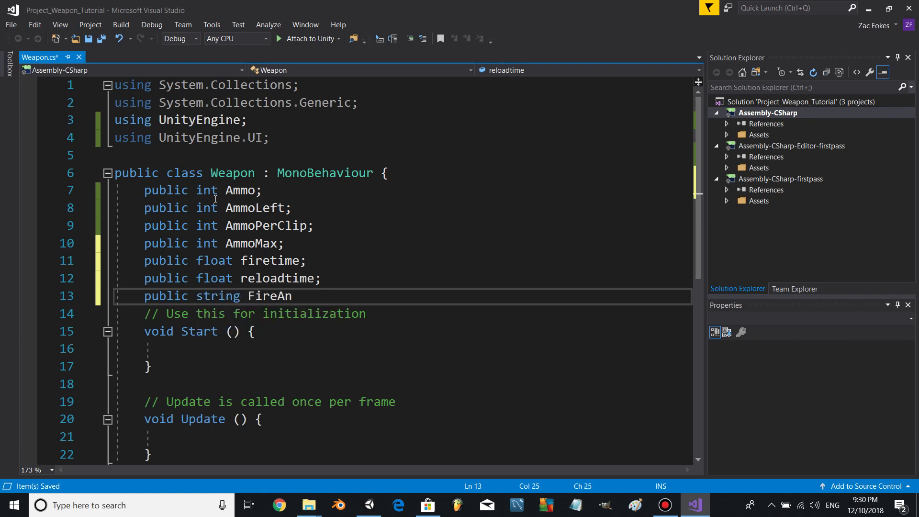
{"action": "type", "text": "im;"}
{"action": "key", "text": "Return"}
{"action": "type", "text": "public string Reloadi"}
{"action": "type", "text": "nim;"}
{"action": "key", "text": "Return"}
{"action": "type", "text": "public string DrawAnim;"}
{"action": "key", "text": "Return"}
{"action": "type", "text": "public string "}
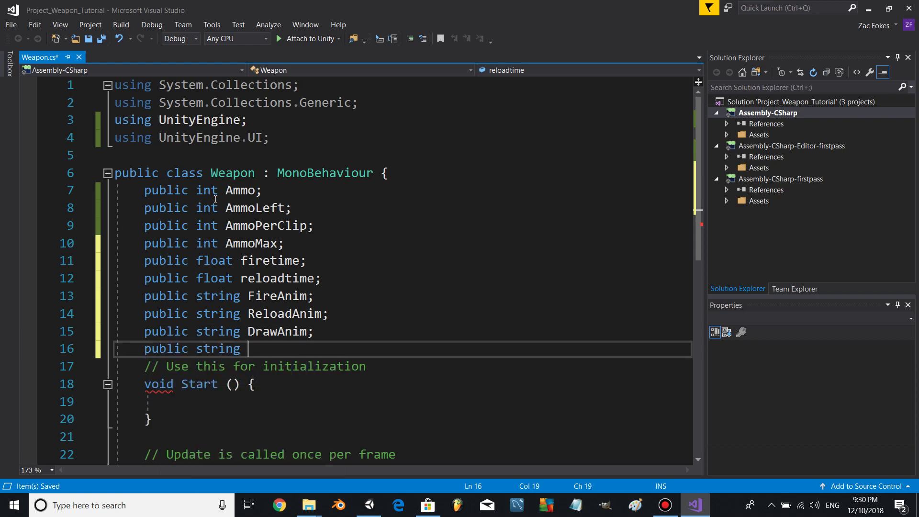
{"action": "type", "text": "IdleAnim;"}
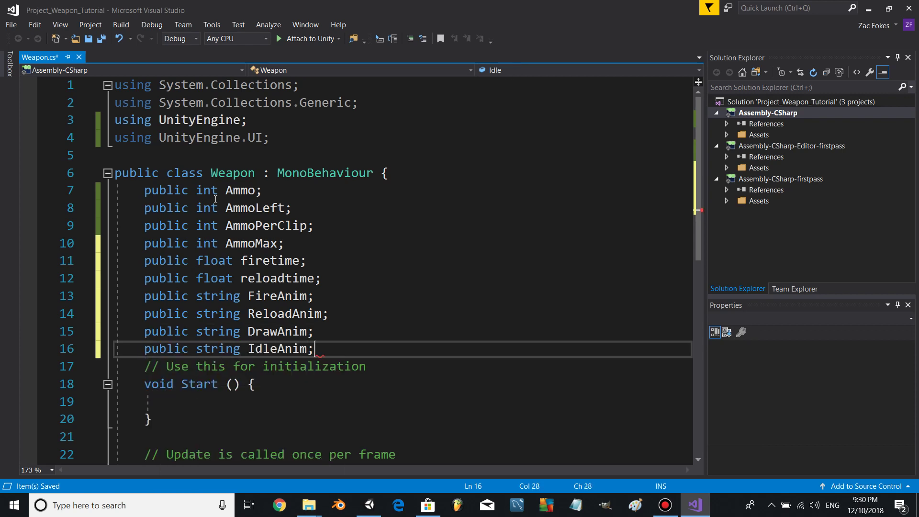
{"action": "key", "text": "Return"}
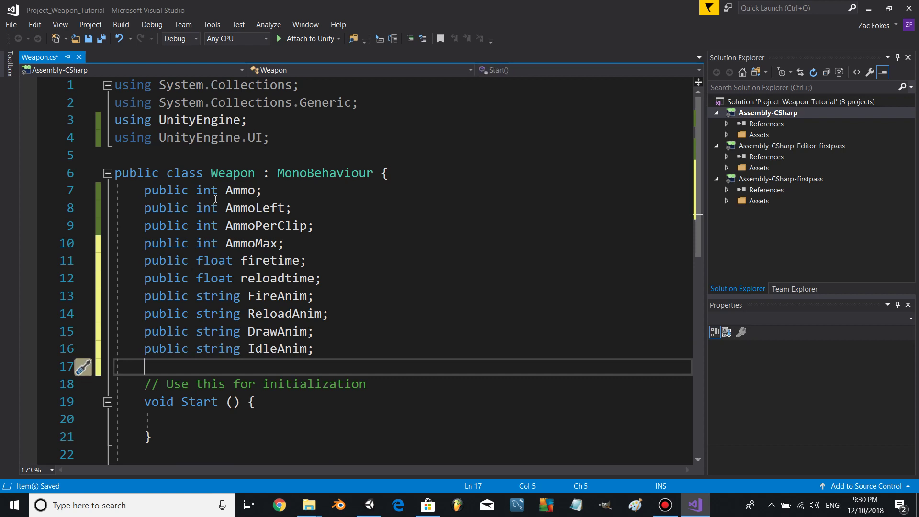
{"action": "type", "text": "public int "}
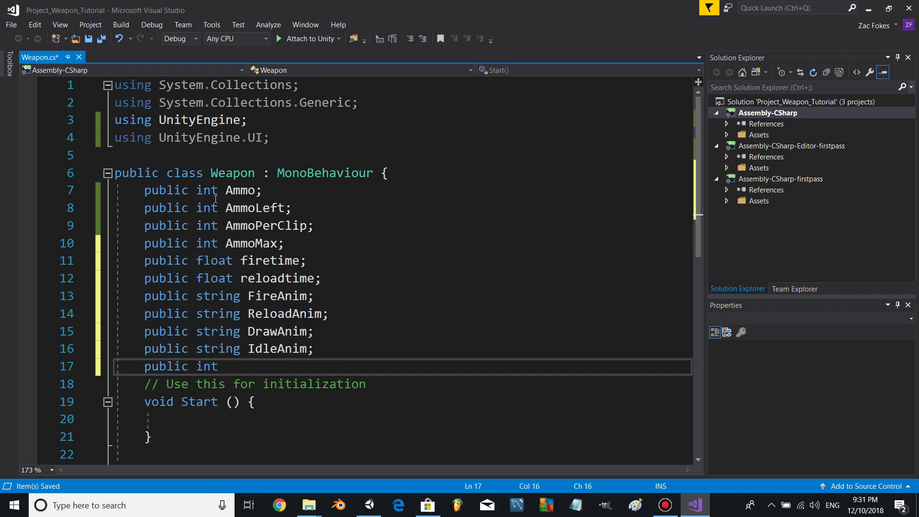
{"action": "type", "text": "Damage;"}
{"action": "key", "text": "ctrl+s"}
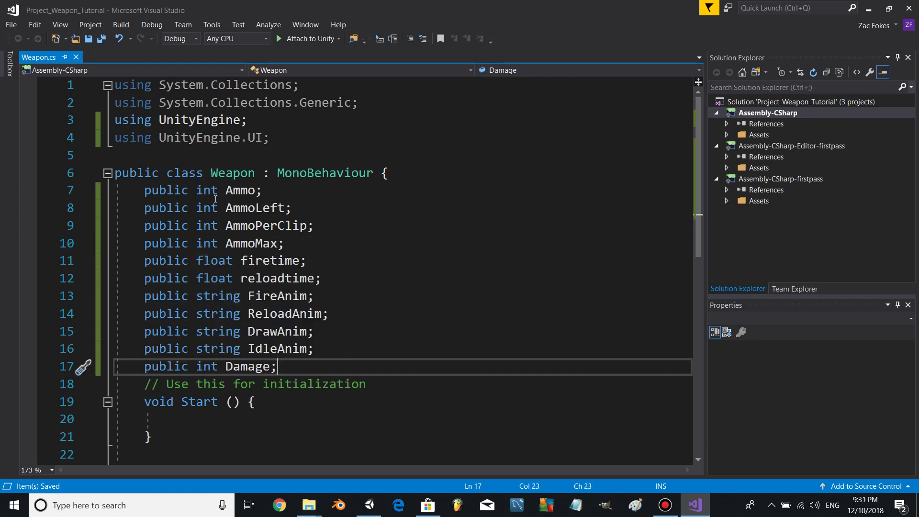
- Declare Damage, canFire, FireSound, AmmoUI and AmmoLeftUI fields
{"action": "key", "text": "Return"}
{"action": "type", "text": "public bool canFire;"}
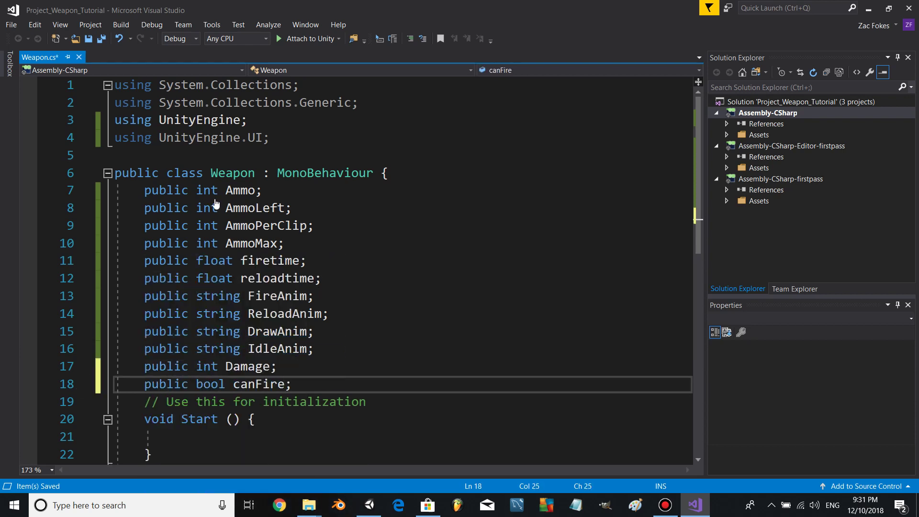
{"action": "key", "text": "Return"}
{"action": "type", "text": "public Audioc"}
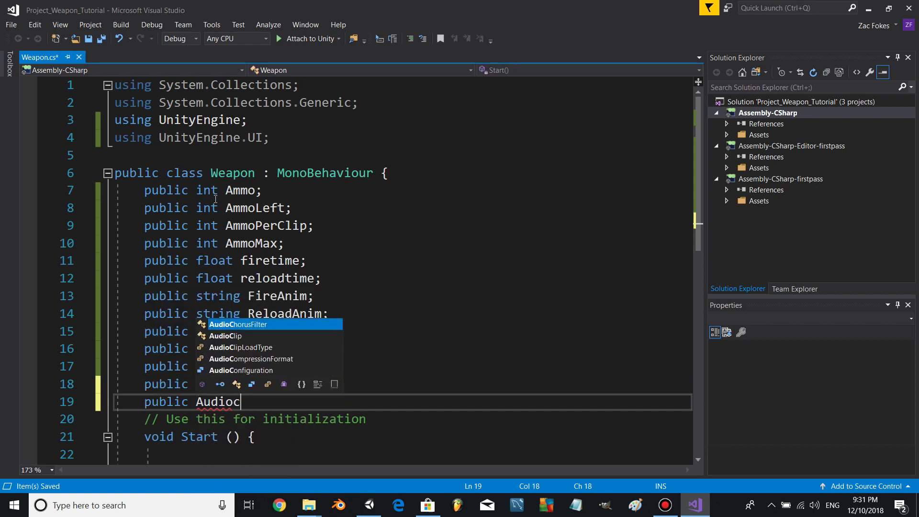
{"action": "type", "text": "lip FireSound;"}
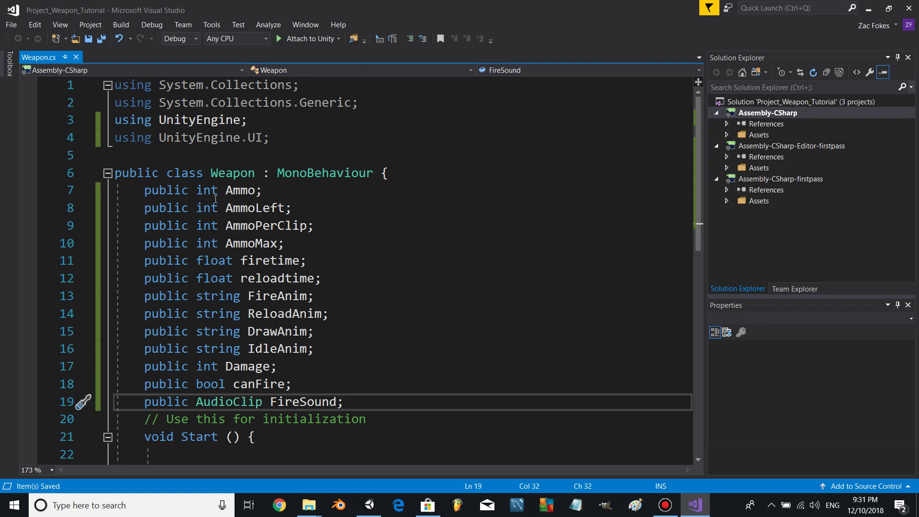
{"action": "key", "text": "Return"}
{"action": "type", "text": "public Text AmmoLefUI;"}
{"action": "key", "text": "Return"}
{"action": "type", "text": "publi"}
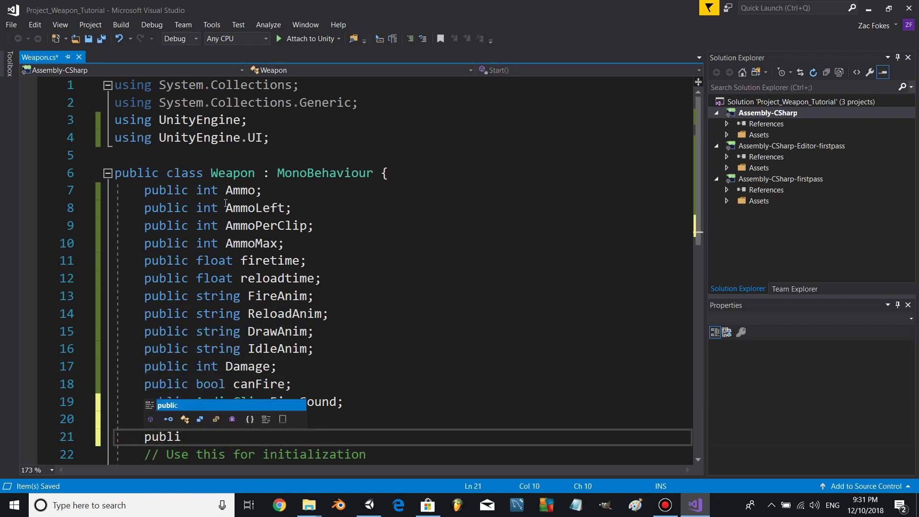
{"action": "type", "text": "c Text AmmoLeftUI;"}
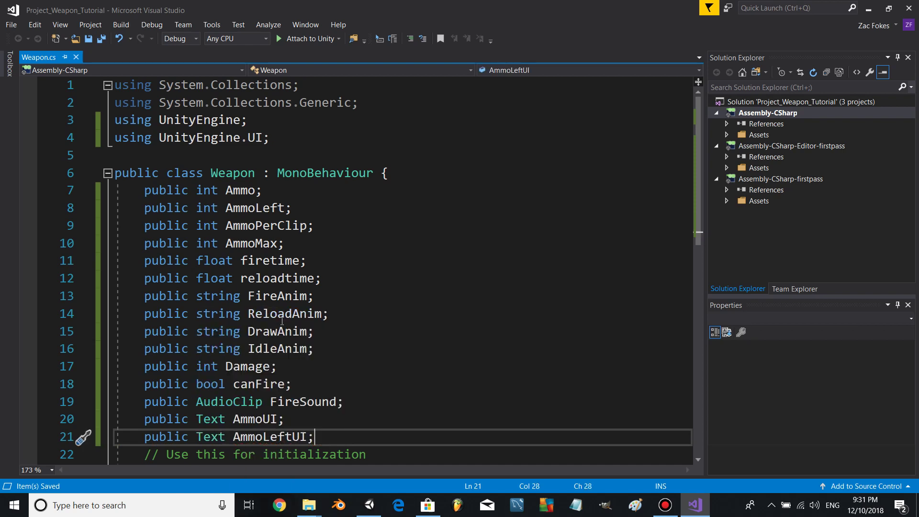
{"action": "scroll", "coordinate": [226, 204], "scroll_direction": "down", "scroll_amount": 1}
{"action": "scroll", "coordinate": [271, 324], "scroll_direction": "down", "scroll_amount": 3}
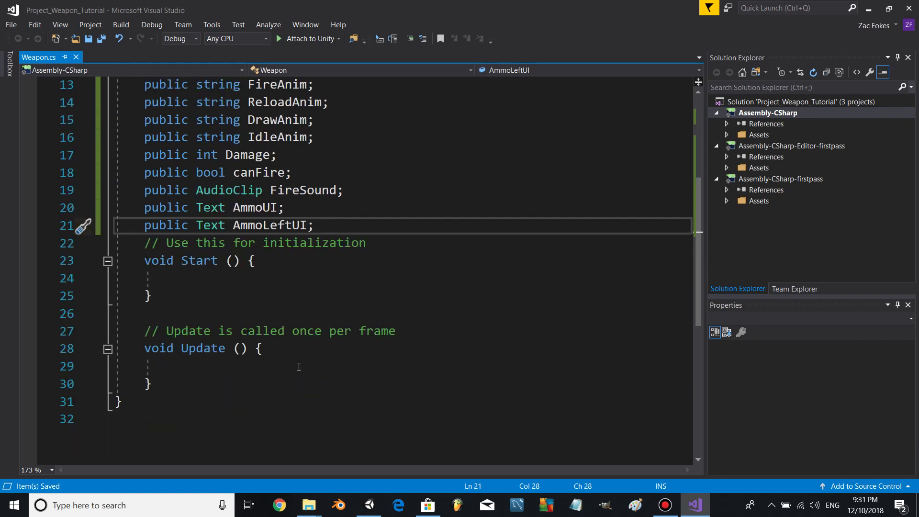
- In Update, set AmmoUI.text = Ammo.ToString() and AmmoLeftUI.text = AmmoLeft.ToString(), and save
{"action": "left_click", "coordinate": [270, 371]}
{"action": "type", "text": "AmmoUI.text = Ammo.ToS"}
{"action": "key", "text": "Tab"}
{"action": "type", "text": "("}
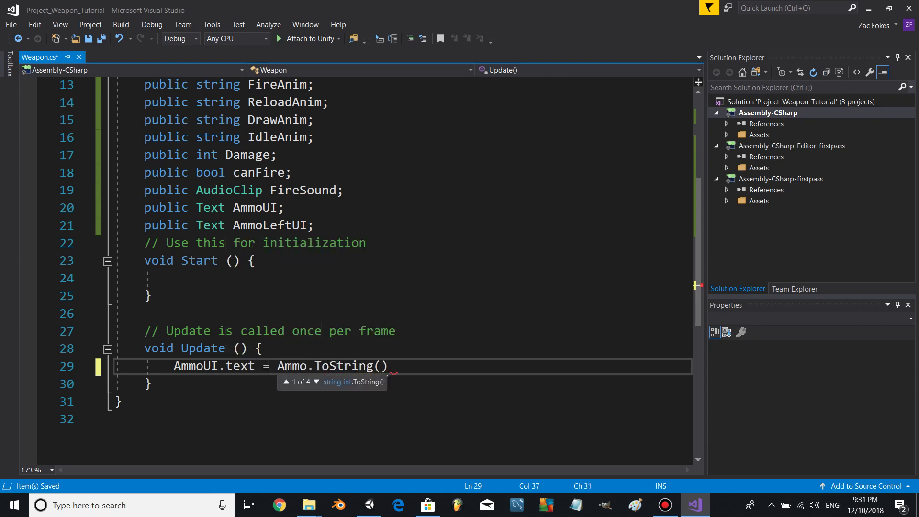
{"action": "key", "text": "Down"}
{"action": "key", "text": "Up"}
{"action": "key", "text": "End"}
{"action": "type", "text": ";"}
{"action": "key", "text": "Return"}
{"action": "type", "text": "Am"}
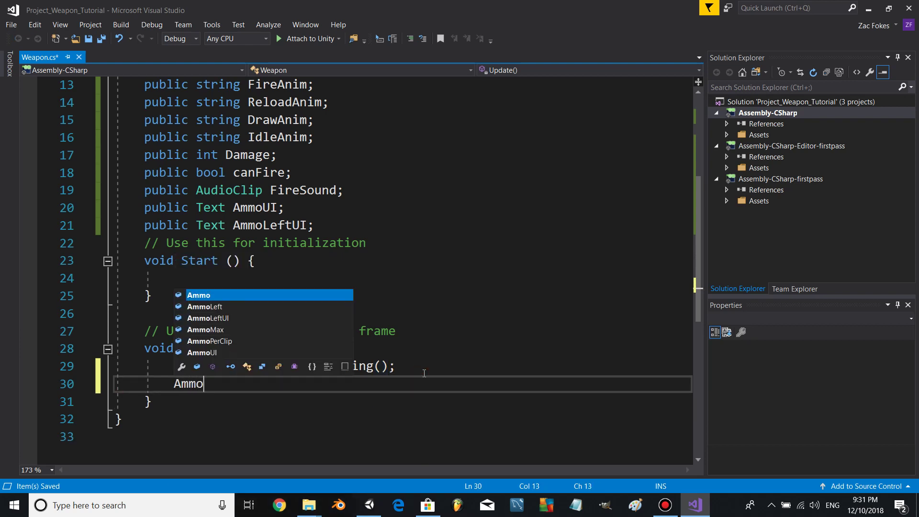
{"action": "type", "text": "LeftUI."}
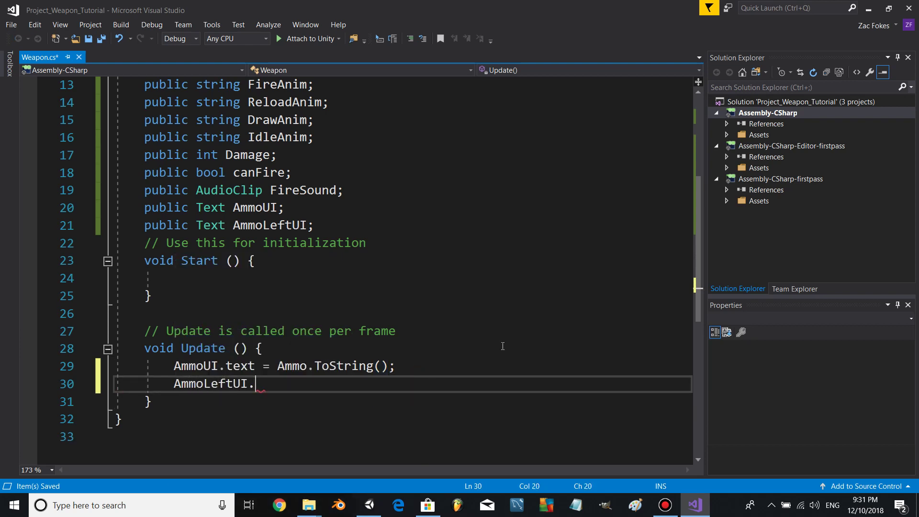
{"action": "type", "text": "text"}
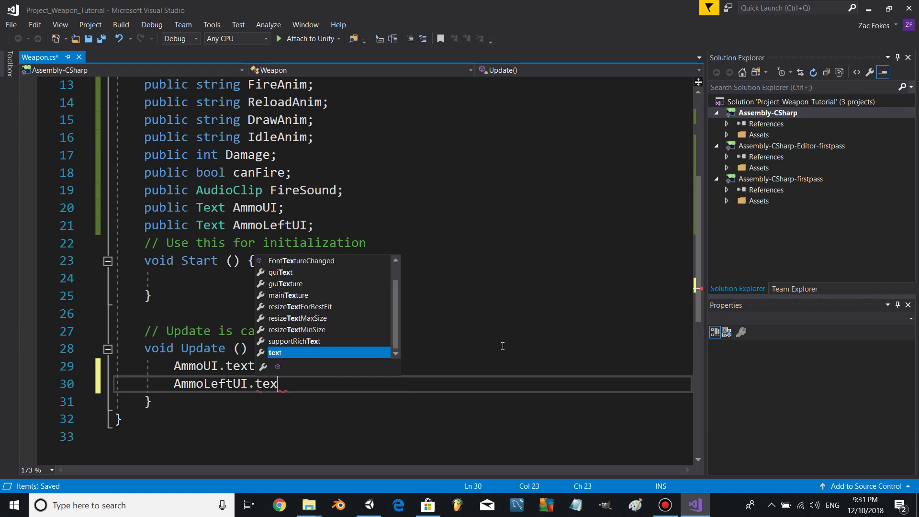
{"action": "type", "text": " = AmmoLeft"}
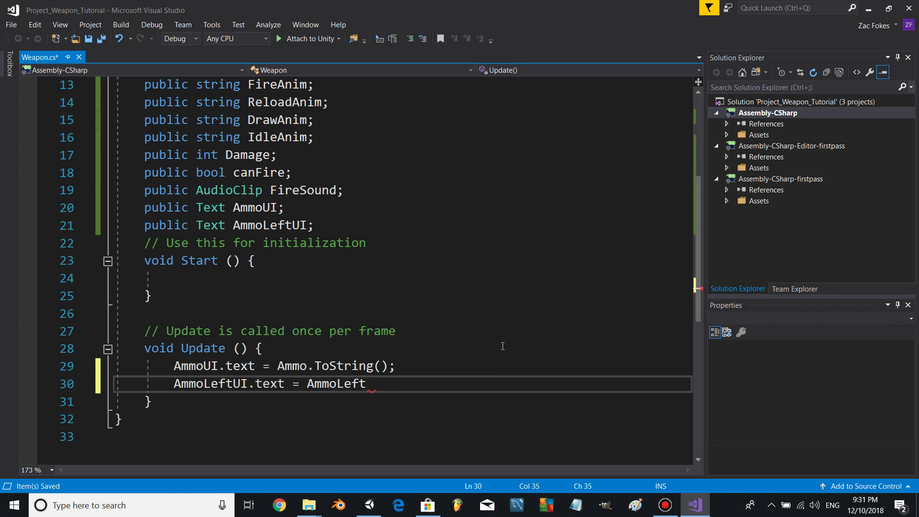
{"action": "type", "text": ":ToString();"}
{"action": "key", "text": "ctrl+s"}
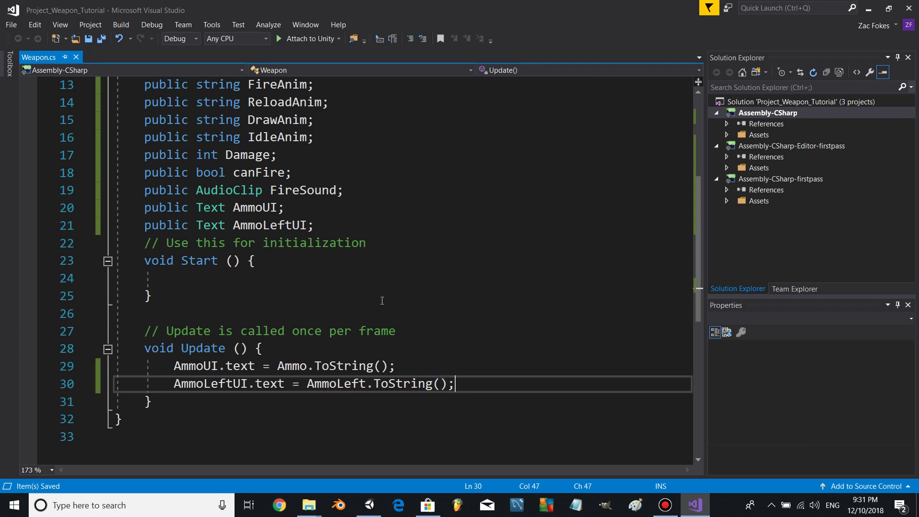
- In Start, blend DrawAnim, set canFire = false and call StartCoroutine(drawdelay())
{"action": "left_click", "coordinate": [315, 276]}
{"action": "type", "text": "GetCo"}
{"action": "key", "text": "Tab"}
{"action": "type", "text": "<Animati"}
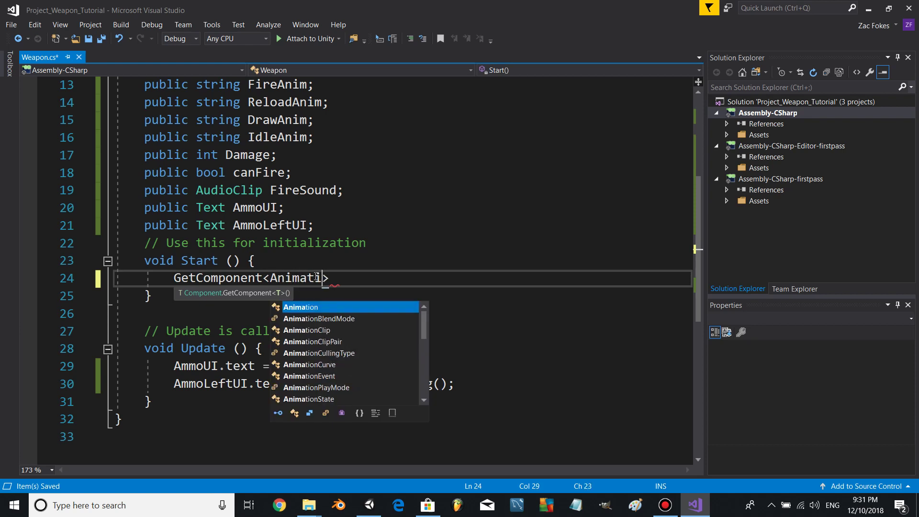
{"action": "type", "text": "on"}
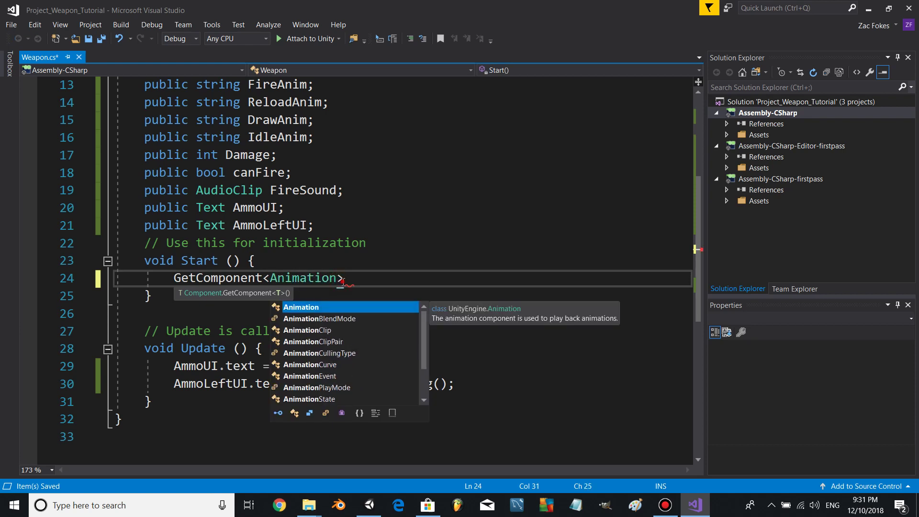
{"action": "type", "text": ">"}
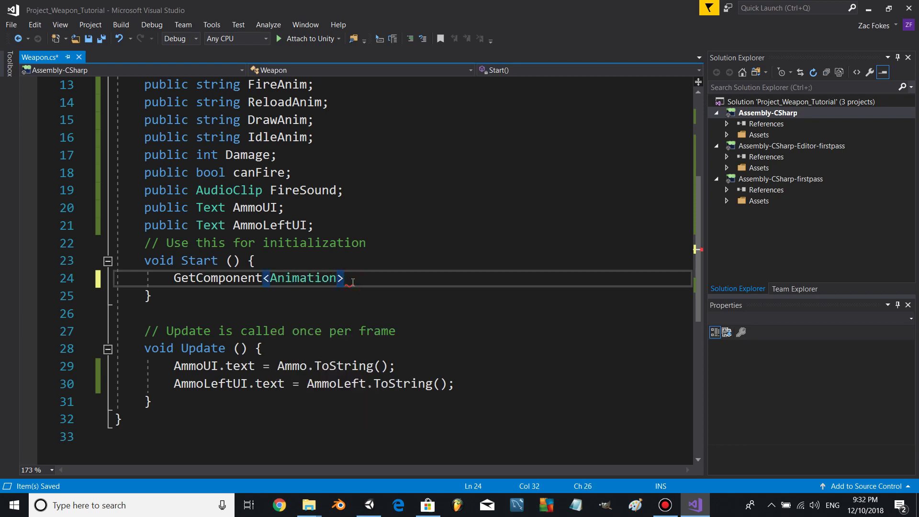
{"action": "type", "text": "().Blend(DraW"}
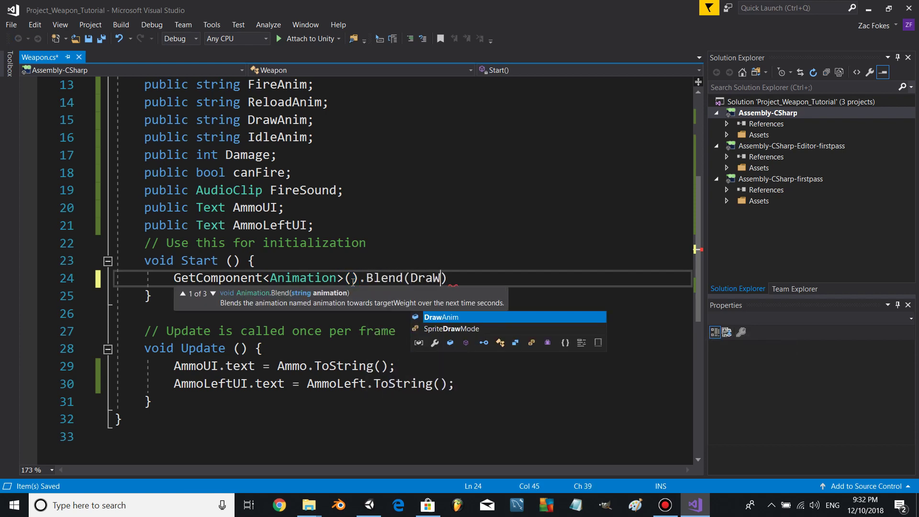
{"action": "key", "text": "Tab"}
{"action": "type", "text": ")"}
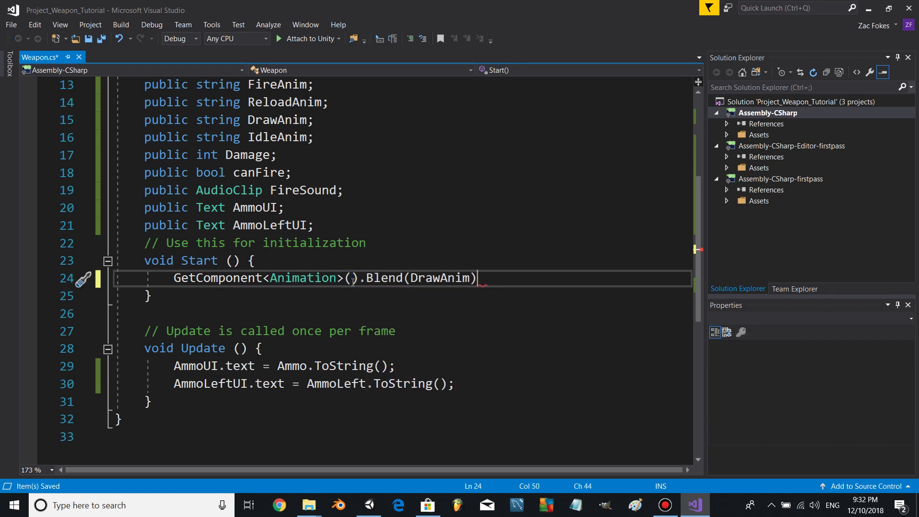
{"action": "type", "text": ";"}
{"action": "key", "text": "Return"}
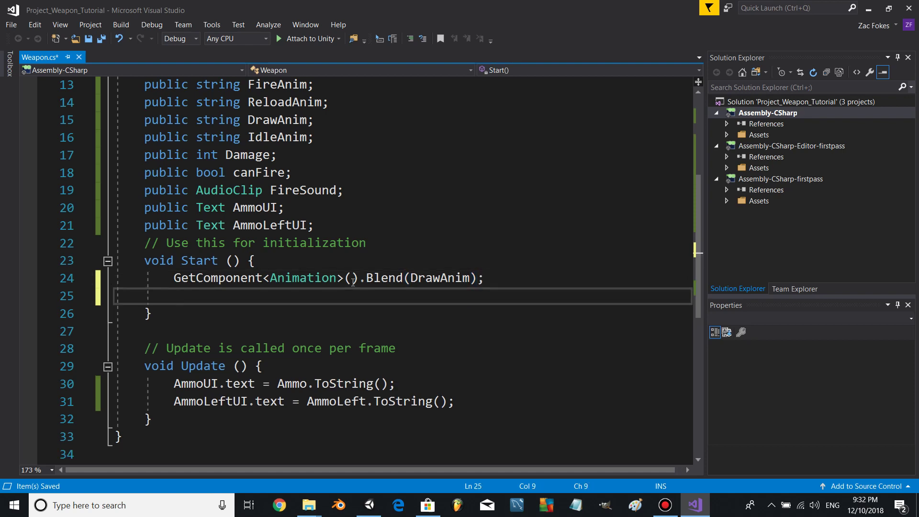
{"action": "type", "text": "canFire = false;"}
{"action": "key", "text": "Return"}
{"action": "type", "text": "Start"}
{"action": "key", "text": "Down"}
{"action": "key", "text": "Tab"}
{"action": "type", "text": "draw"}
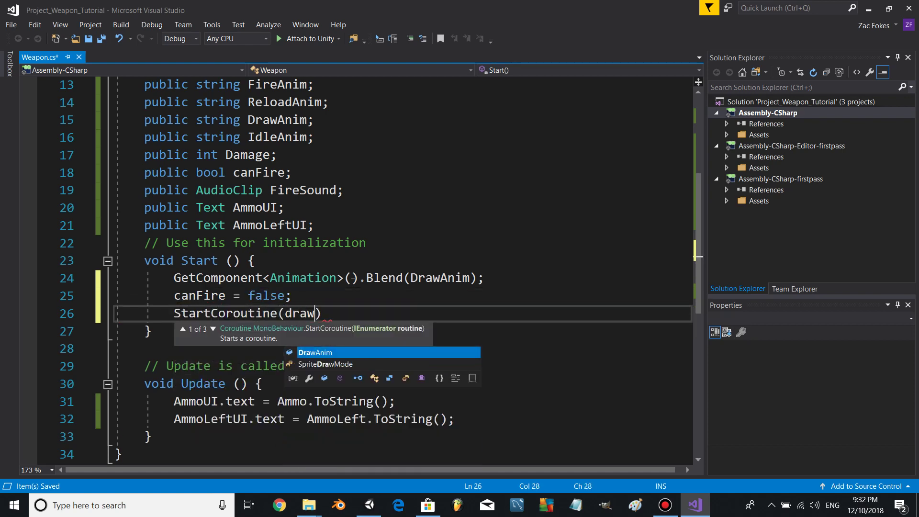
{"action": "type", "text": "delay("}
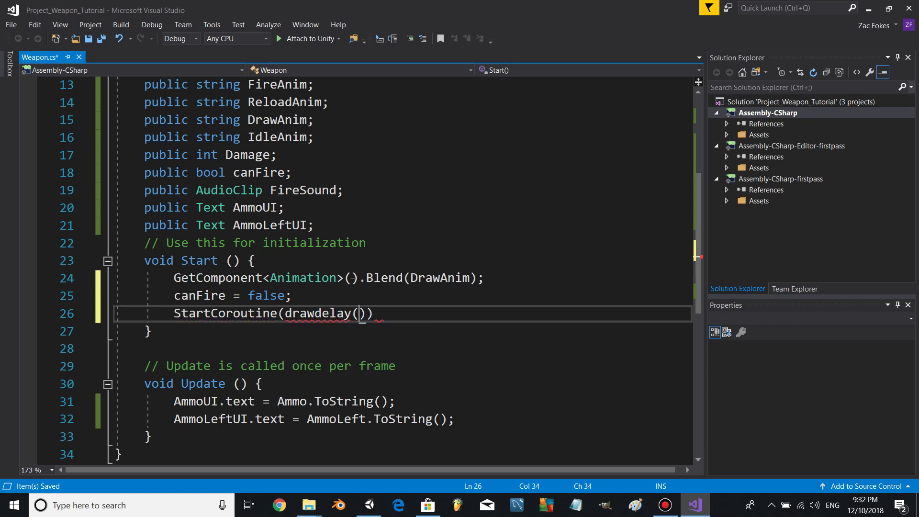
{"action": "type", "text": "));"}
- Write IEnumerator drawdelay waiting WaitForSeconds(0.25f), then canFire = true, and save
{"action": "key", "text": "Down"}
{"action": "key", "text": "Return"}
{"action": "key", "text": "Return"}
{"action": "type", "text": "I"}
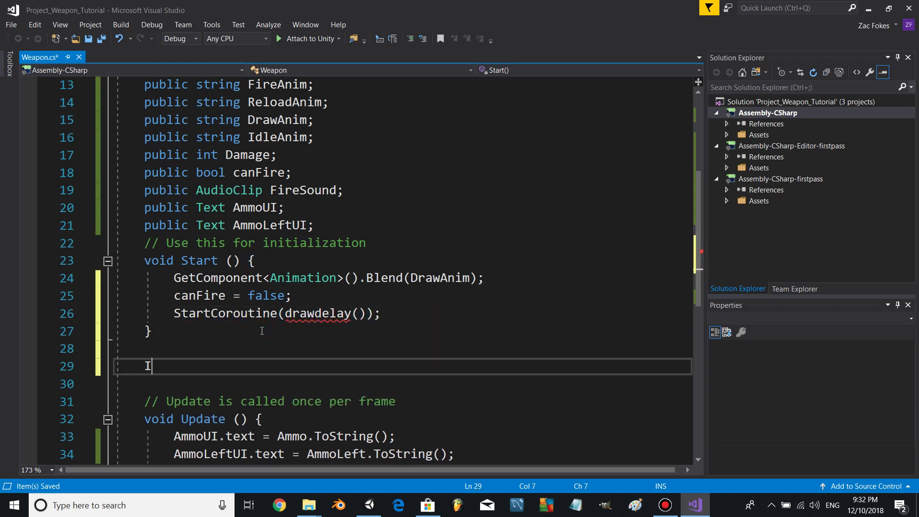
{"action": "type", "text": "Enumer"}
{"action": "key", "text": "Down"}
{"action": "key", "text": "Down"}
{"action": "key", "text": "space"}
{"action": "type", "text": "ator drawdelay"}
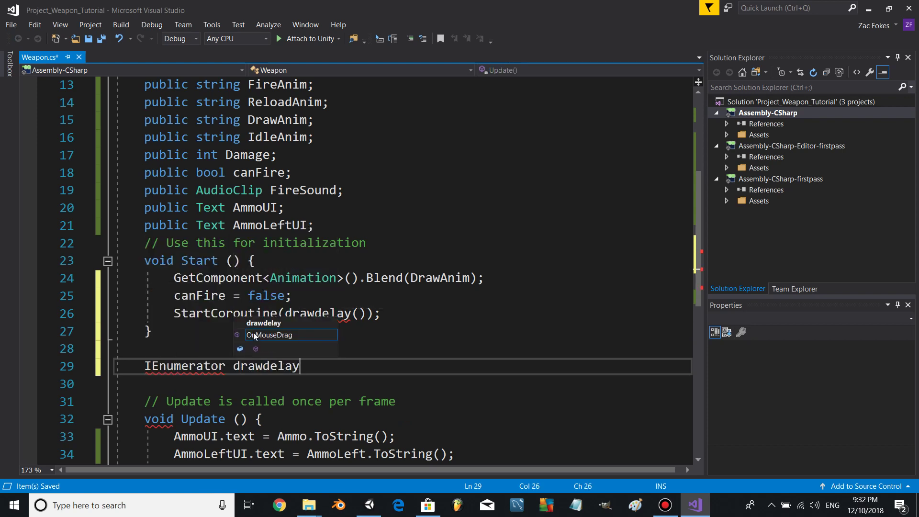
{"action": "type", "text": " () {"}
{"action": "key", "text": "Return"}
{"action": "type", "text": "yield return new Wait"}
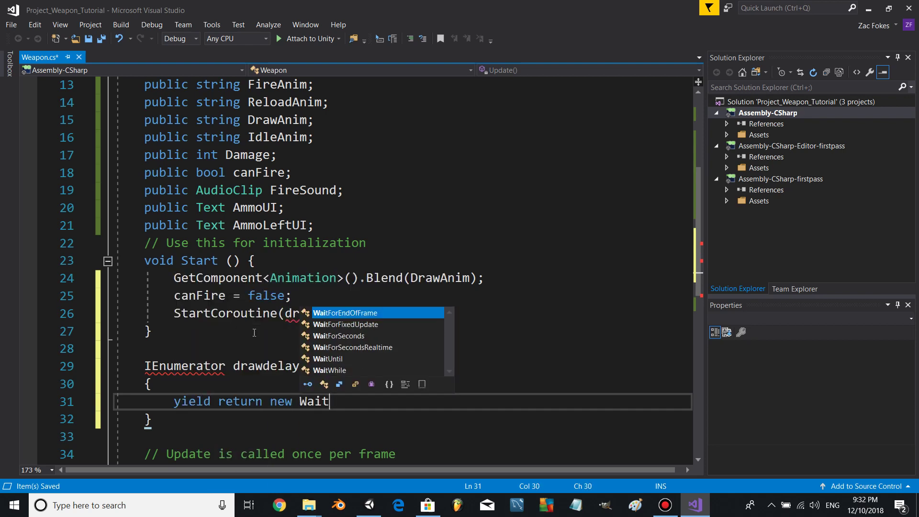
{"action": "key", "text": "Down"}
{"action": "key", "text": "Down"}
{"action": "key", "text": "Tab"}
{"action": "type", "text": "(0."}
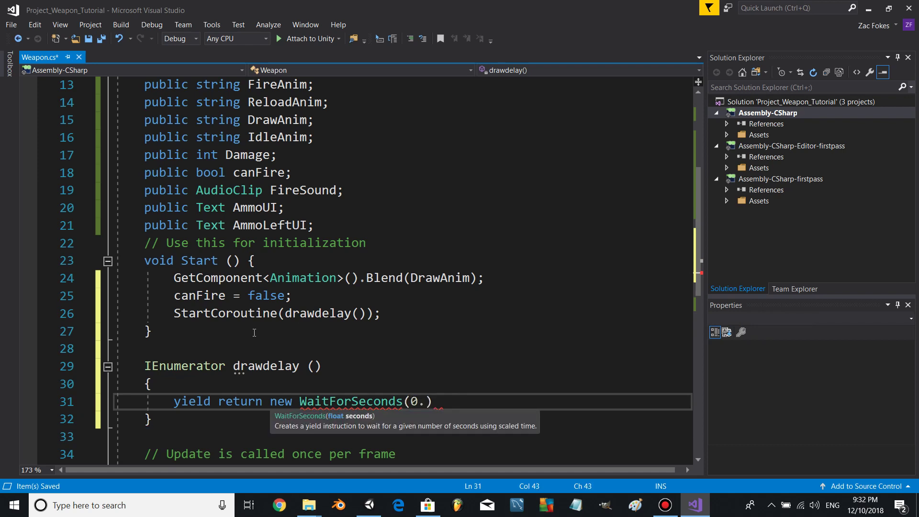
{"action": "type", "text": "25f"}
{"action": "type", "text": ");"}
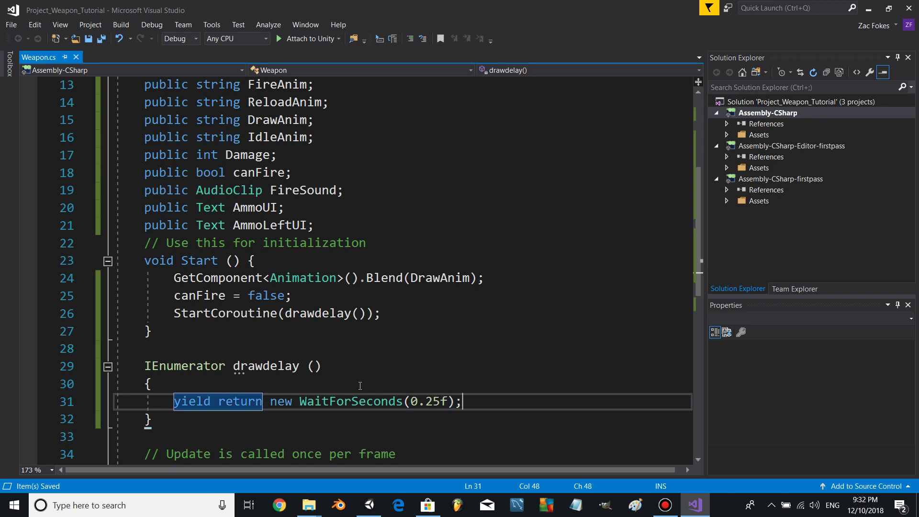
{"action": "scroll", "coordinate": [360, 386], "scroll_direction": "down", "scroll_amount": 1}
{"action": "key", "text": "Return"}
{"action": "type", "text": "canF"}
{"action": "key", "text": "Tab"}
{"action": "type", "text": "= true;"}
{"action": "key", "text": "ctrl+s"}
{"action": "scroll", "coordinate": [335, 386], "scroll_direction": "down", "scroll_amount": 2}
- Declare a public GameObject muzzleflash field below AmmoLeftUI
{"action": "left_click", "coordinate": [463, 366]}
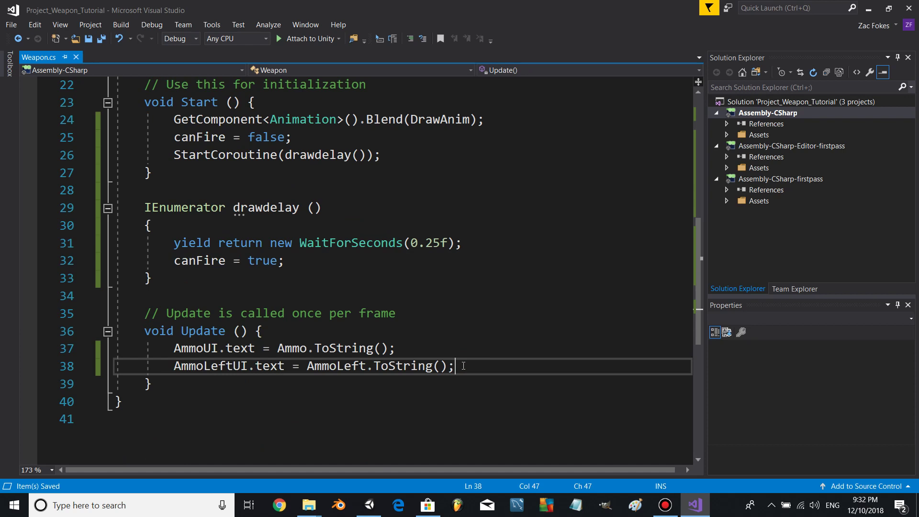
{"action": "scroll", "coordinate": [463, 365], "scroll_direction": "up", "scroll_amount": 4}
{"action": "scroll", "coordinate": [431, 356], "scroll_direction": "up", "scroll_amount": 1}
{"action": "left_click", "coordinate": [373, 336]}
{"action": "key", "text": "Return"}
{"action": "type", "text": "public Game"}
{"action": "key", "text": "Tab"}
{"action": "type", "text": "muzzl"}
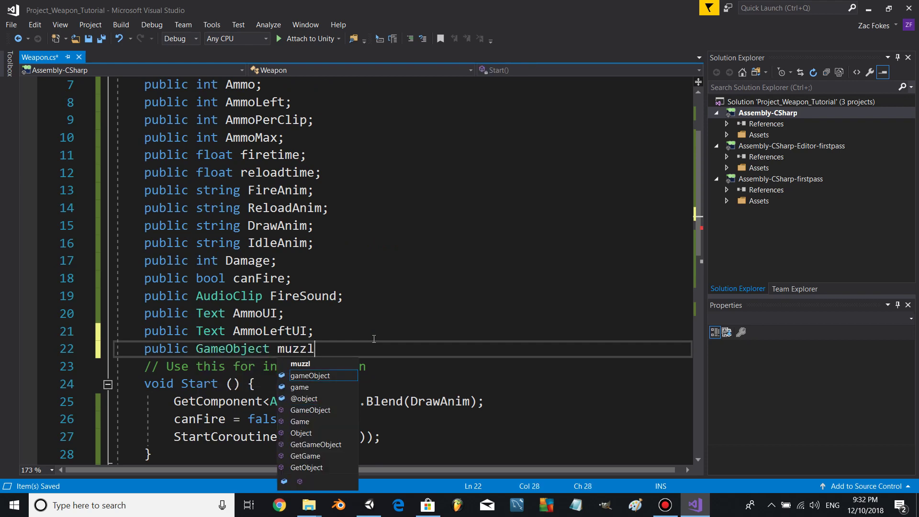
{"action": "type", "text": "eflash;"}
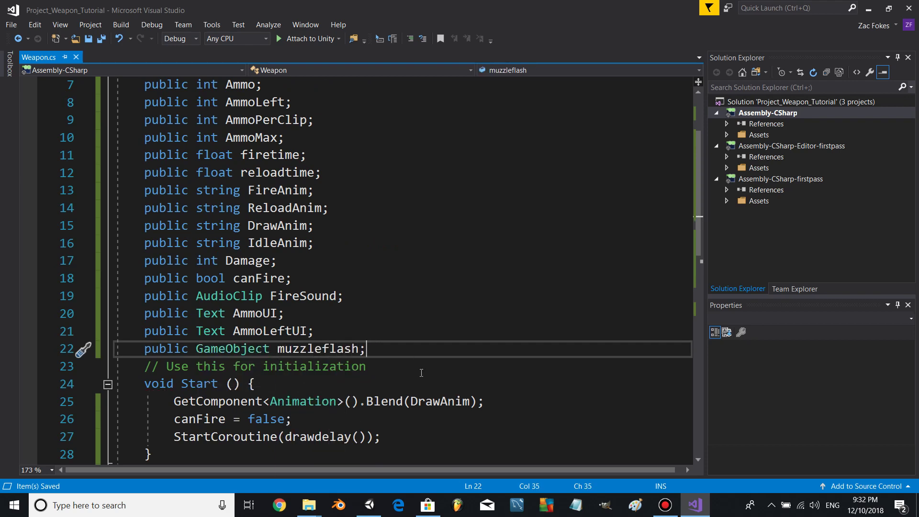
{"action": "scroll", "coordinate": [421, 373], "scroll_direction": "down", "scroll_amount": 4}
{"action": "scroll", "coordinate": [421, 373], "scroll_direction": "down", "scroll_amount": 5}
{"action": "scroll", "coordinate": [421, 373], "scroll_direction": "up", "scroll_amount": 1}
{"action": "scroll", "coordinate": [421, 373], "scroll_direction": "up", "scroll_amount": 2}
{"action": "scroll", "coordinate": [422, 373], "scroll_direction": "up", "scroll_amount": 1}
- In Update, call Fire() inside an if on Input.GetButtonDown(0)
{"action": "left_click", "coordinate": [465, 400]}
{"action": "key", "text": "Return"}
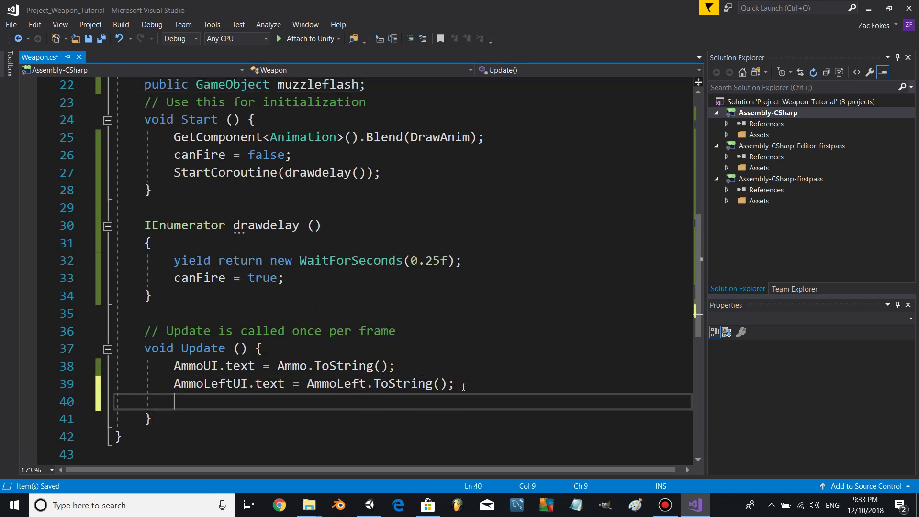
{"action": "type", "text": "if(Input.Get"}
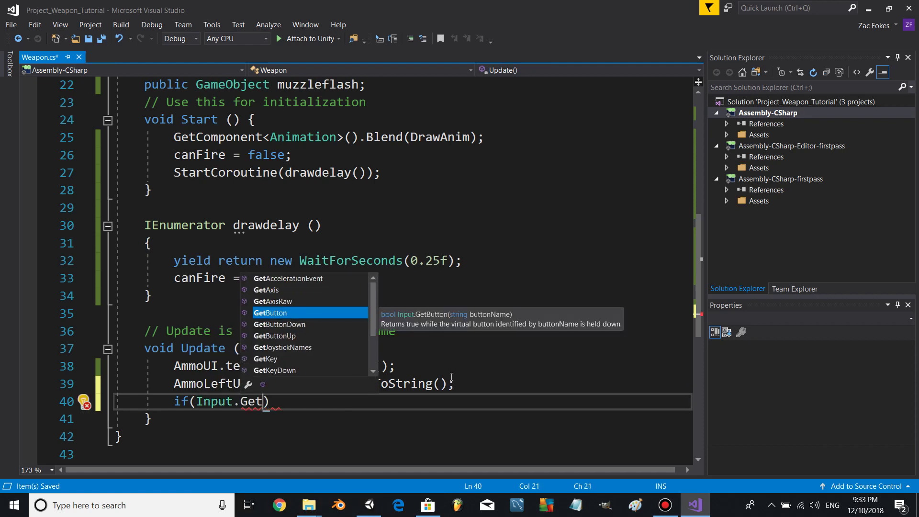
{"action": "key", "text": "Down"}
{"action": "key", "text": "Tab"}
{"action": "type", "text": "("}
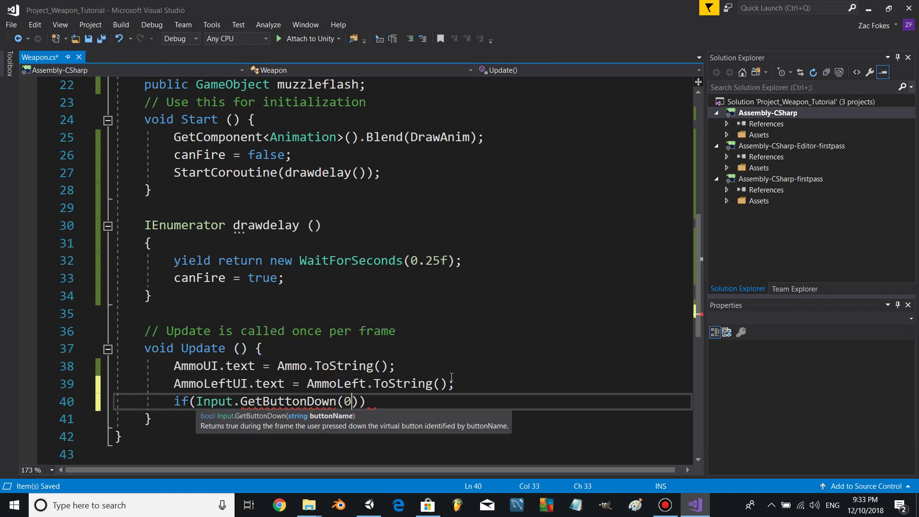
{"action": "key", "text": "Right"}
{"action": "key", "text": "Right"}
{"action": "key", "text": "Return"}
{"action": "type", "text": "{"}
{"action": "key", "text": "Return"}
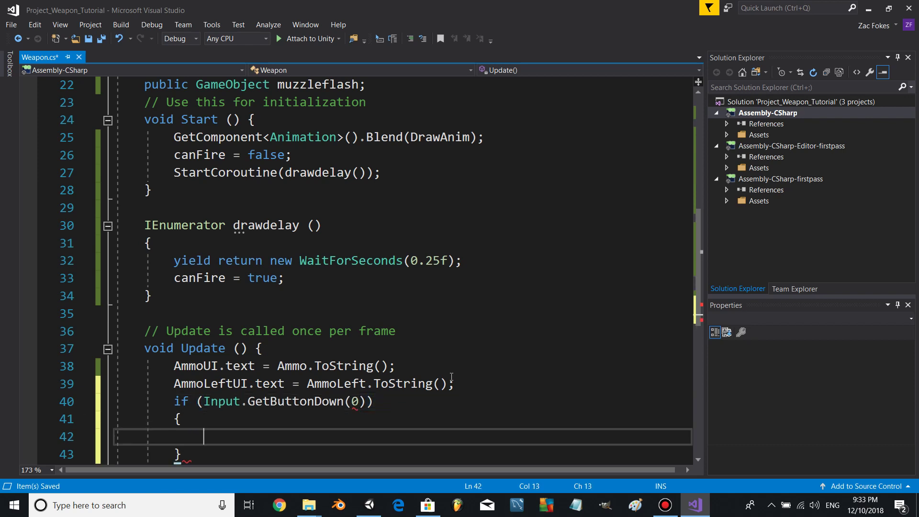
{"action": "type", "text": "FireAnim();"}
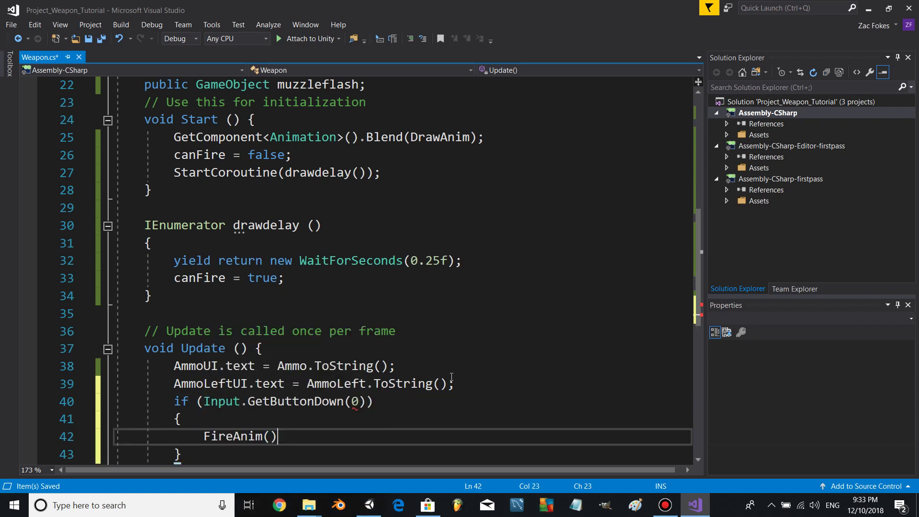
{"action": "key", "text": "BackSpace"}
{"action": "key", "text": "BackSpace"}
{"action": "key", "text": "BackSpace"}
{"action": "type", "text": "();"}
{"action": "scroll", "coordinate": [451, 376], "scroll_direction": "down", "scroll_amount": 2}
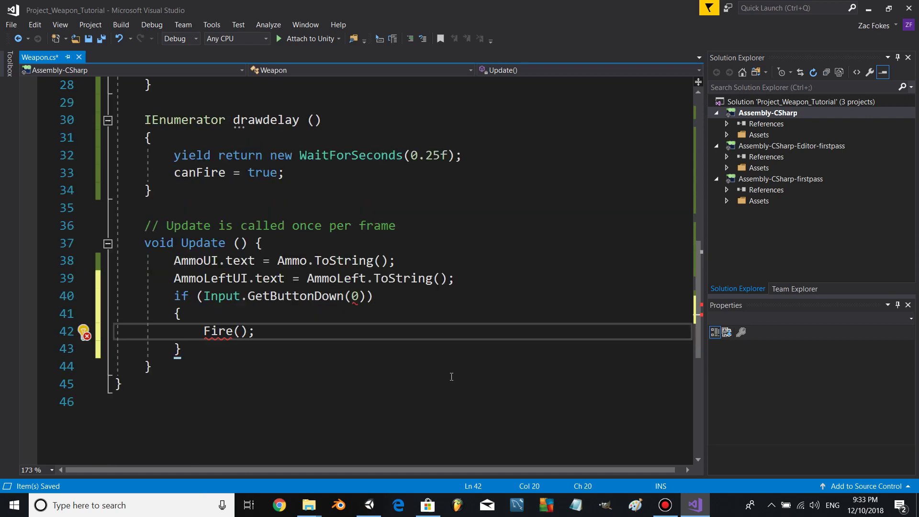
- Extend the firing condition with canFire and Ammo > 0
{"action": "left_click", "coordinate": [366, 296]}
{"action": "type", "text": "&& canF"}
{"action": "key", "text": "Tab"}
{"action": "type", "text": "&& Ammo > 0"}
{"action": "left_click", "coordinate": [213, 359]}
{"action": "key", "text": "Return"}
- Fill a Fire method with Start's three statements, blending FireAnim instead of DrawAnim
{"action": "key", "text": "Return"}
{"action": "type", "text": "void Fire ("}
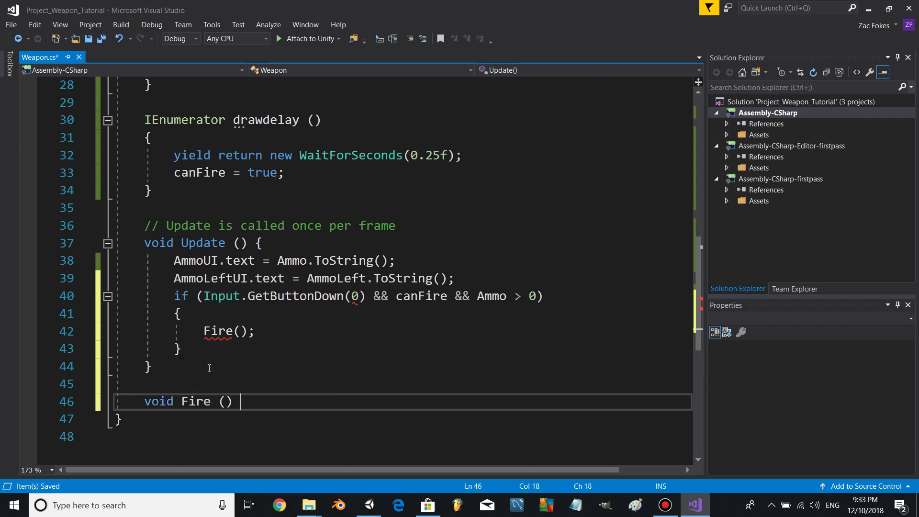
{"action": "type", "text": "{"}
{"action": "key", "text": "Return"}
{"action": "scroll", "coordinate": [234, 222], "scroll_direction": "up", "scroll_amount": 2}
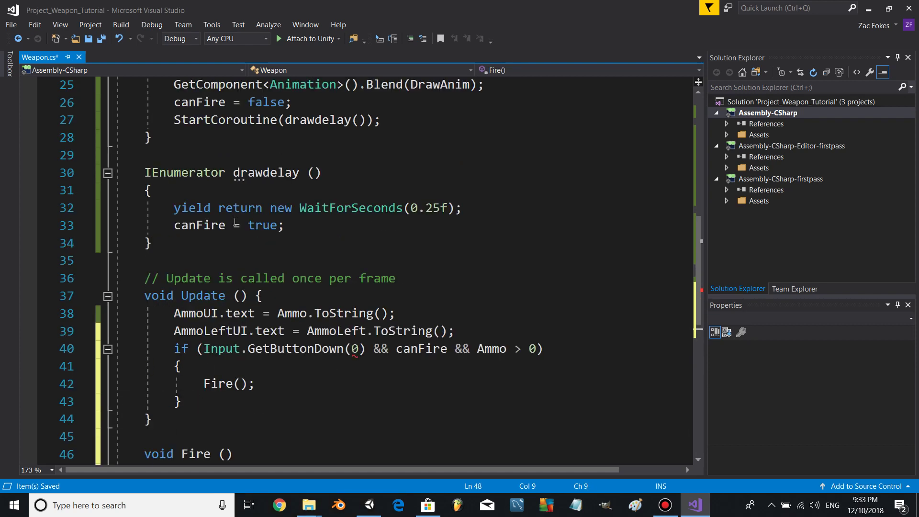
{"action": "left_click_drag", "start_coordinate": [175, 137], "coordinate": [399, 168]}
{"action": "key", "text": "ctrl+c"}
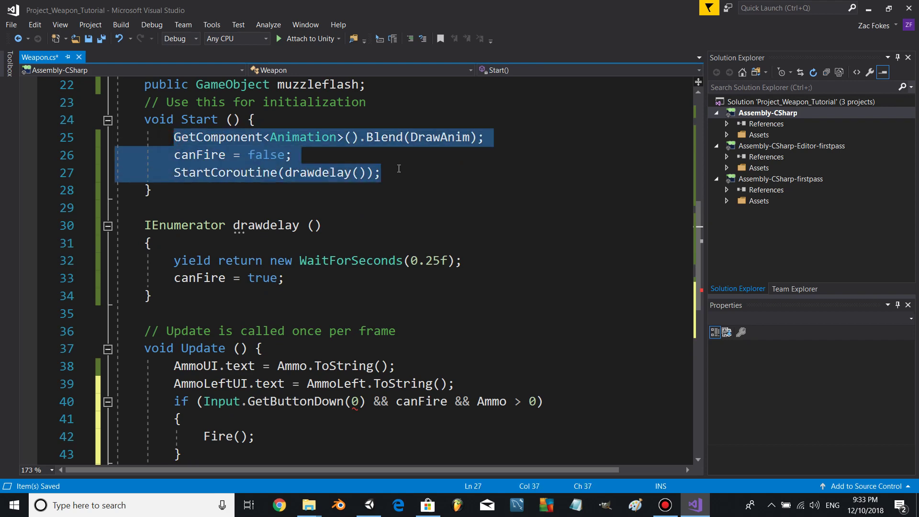
{"action": "scroll", "coordinate": [362, 201], "scroll_direction": "down", "scroll_amount": 1}
{"action": "scroll", "coordinate": [261, 365], "scroll_direction": "down", "scroll_amount": 1}
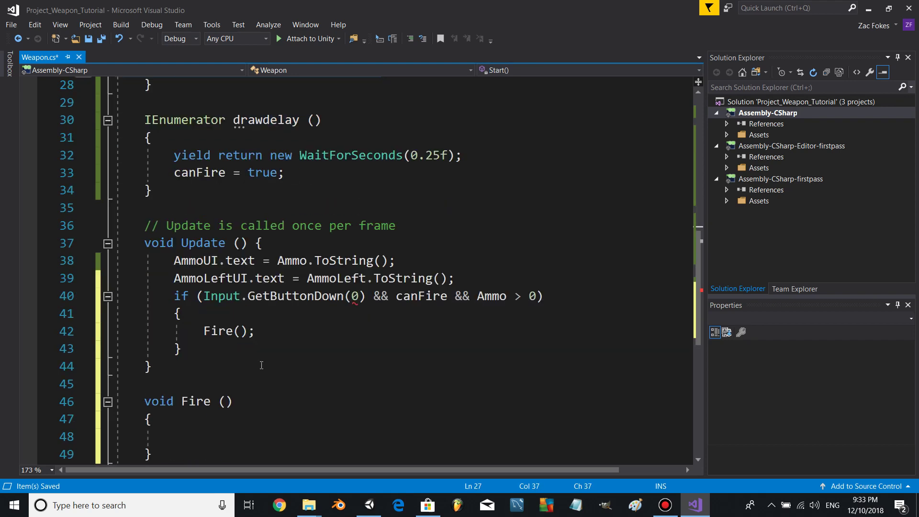
{"action": "left_click", "coordinate": [220, 439]}
{"action": "key", "text": "ctrl+v"}
{"action": "scroll", "coordinate": [270, 411], "scroll_direction": "down", "scroll_amount": 2}
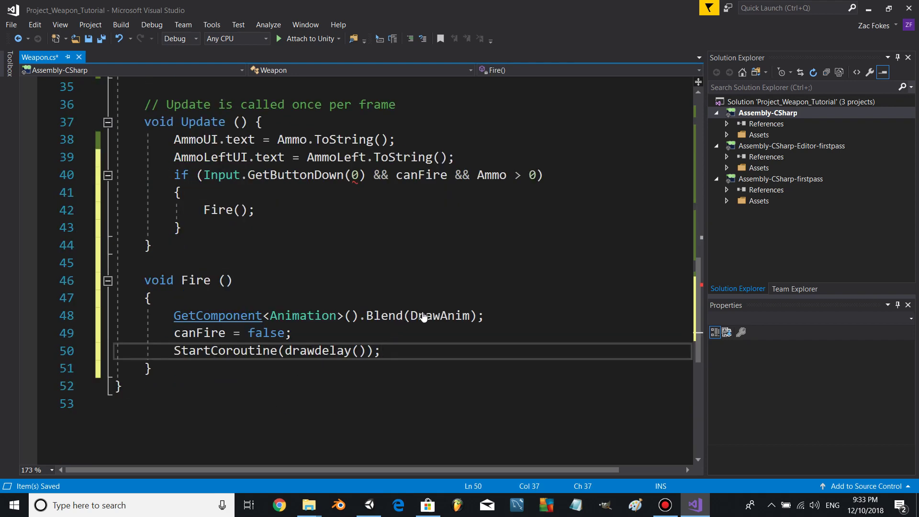
{"action": "left_click", "coordinate": [440, 317]}
{"action": "key", "text": "BackSpace"}
{"action": "key", "text": "BackSpace"}
{"action": "key", "text": "BackSpace"}
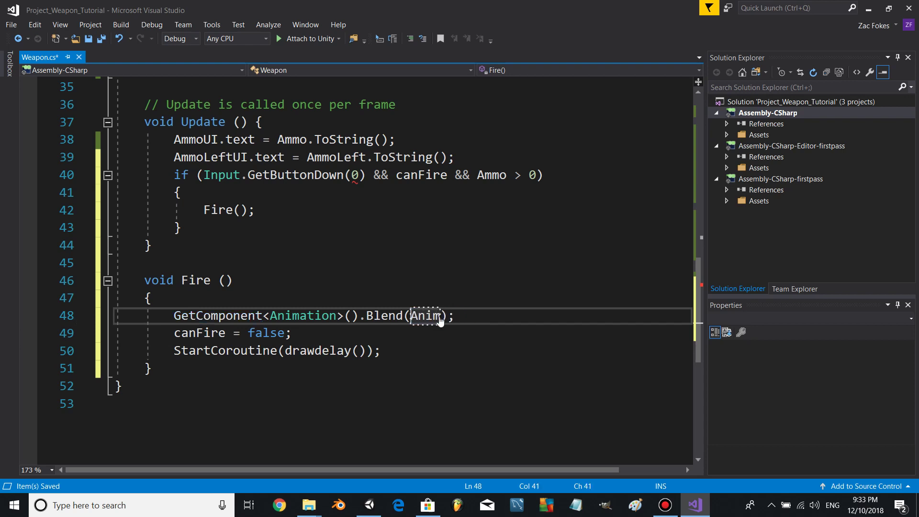
{"action": "type", "text": "Fire"}
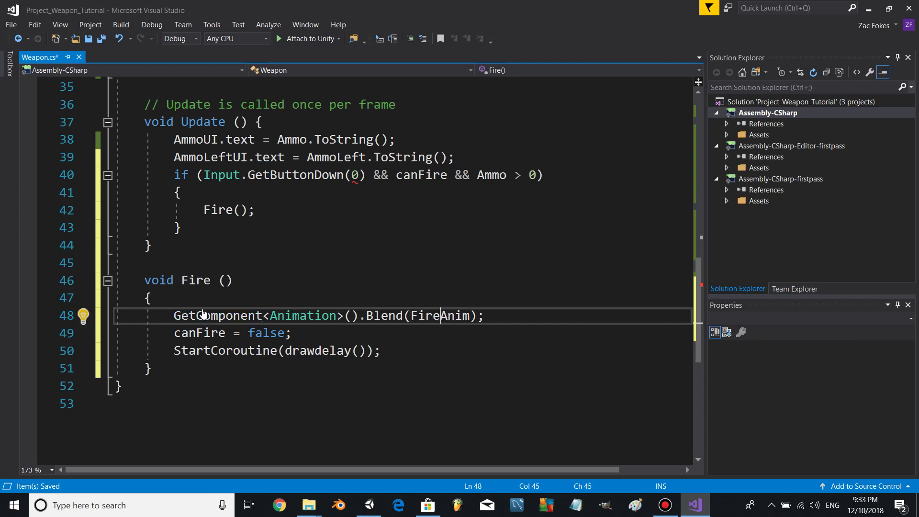
- Duplicate the blend line as StopAnim and change drawdelay to firedelay
{"action": "key", "text": "Home"}
{"action": "left_click", "coordinate": [496, 335], "text": "shift"}
{"action": "left_click_drag", "start_coordinate": [496, 322], "coordinate": [174, 320]}
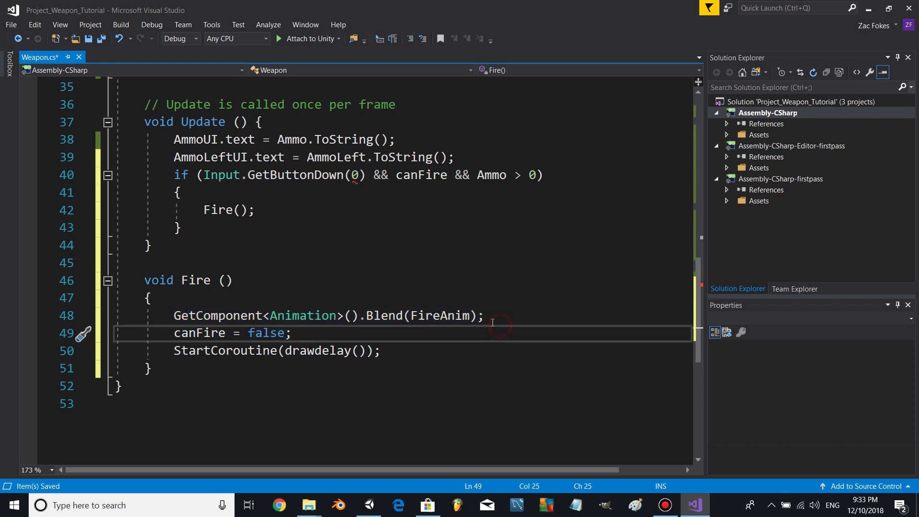
{"action": "key", "text": "ctrl+c"}
{"action": "left_click", "coordinate": [174, 296]}
{"action": "key", "text": "Return"}
{"action": "key", "text": "ctrl+v"}
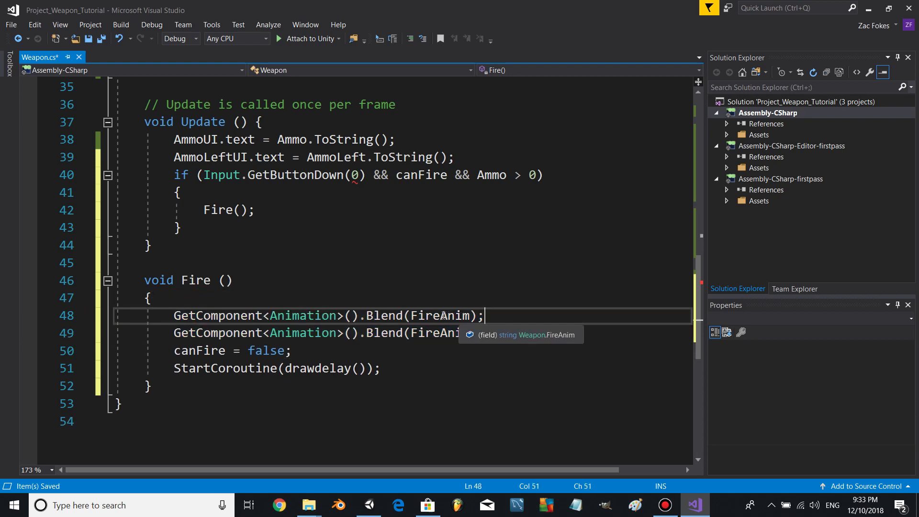
{"action": "left_click_drag", "start_coordinate": [472, 315], "coordinate": [412, 320]}
{"action": "type", "text": "Sto"}
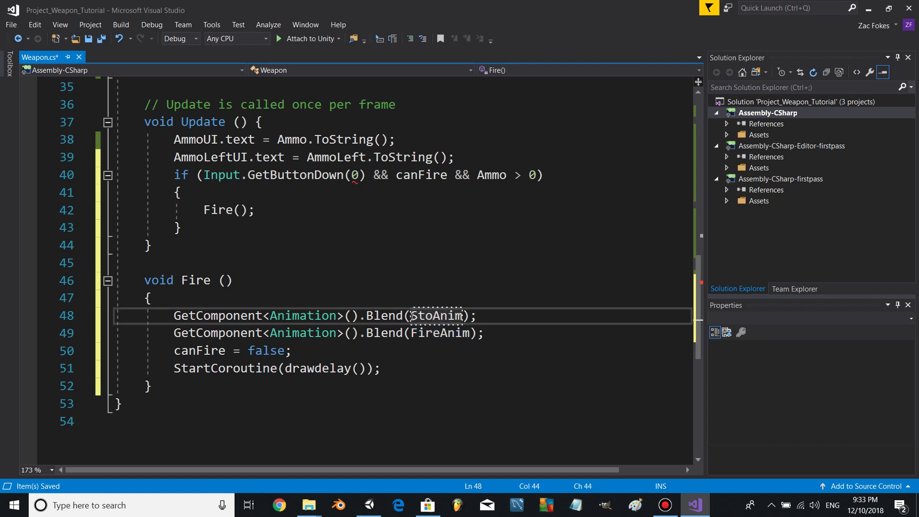
{"action": "type", "text": "p"}
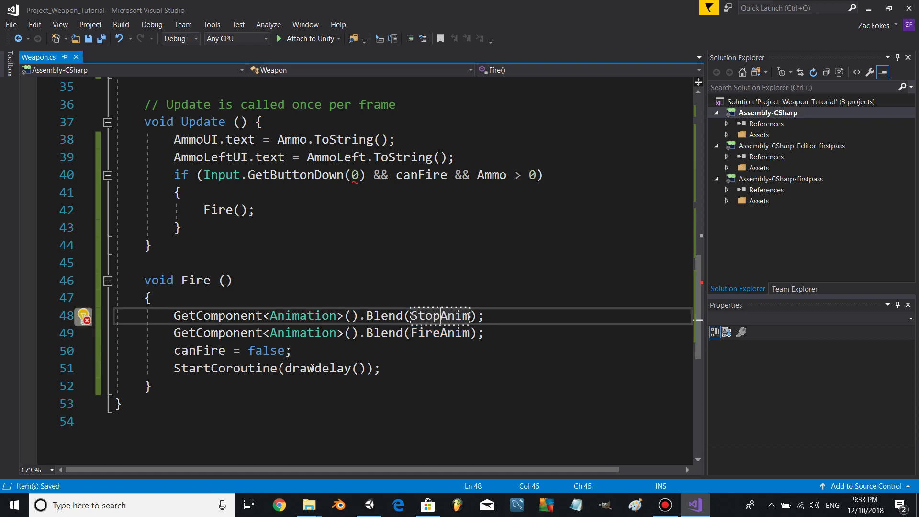
{"action": "left_click_drag", "start_coordinate": [314, 369], "coordinate": [288, 374]}
{"action": "type", "text": "fire"}
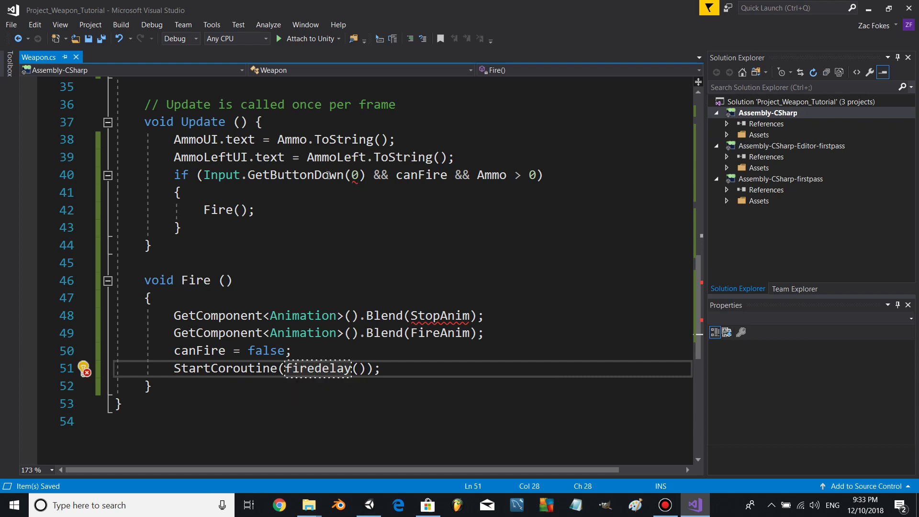
- Change GetButtonDown to GetMouseButton in the firing condition and save
{"action": "left_click", "coordinate": [366, 175]}
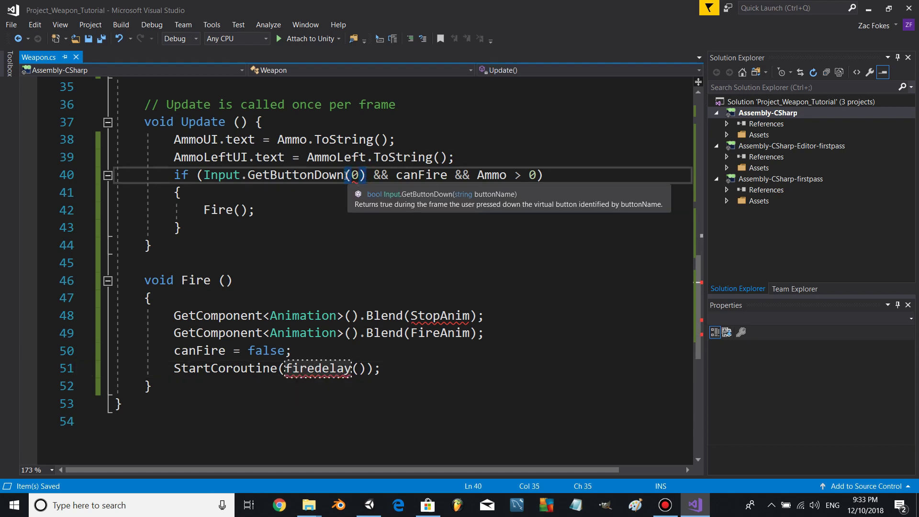
{"action": "double_click", "coordinate": [344, 176]}
{"action": "left_click", "coordinate": [347, 177]}
{"action": "key", "text": "BackSpace"}
{"action": "key", "text": "BackSpace"}
{"action": "key", "text": "BackSpace"}
{"action": "key", "text": "BackSpace"}
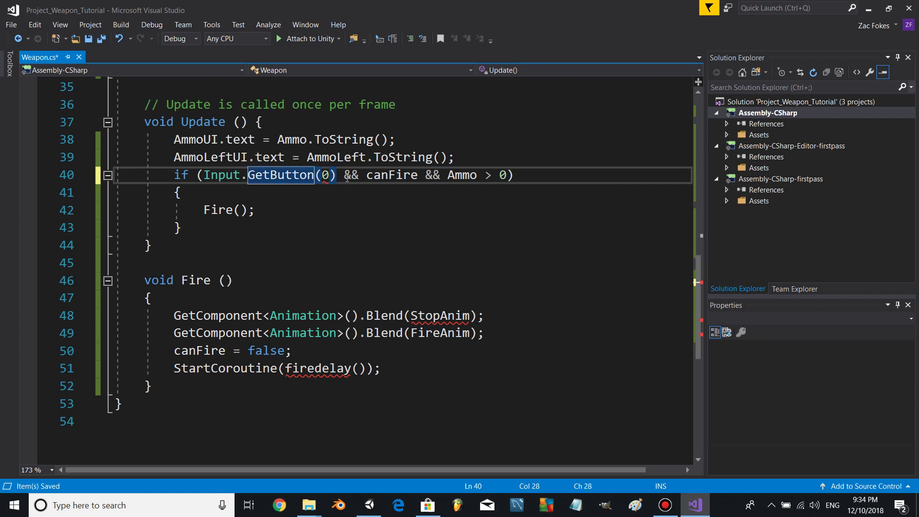
{"action": "key", "text": "BackSpace"}
{"action": "key", "text": "BackSpace"}
{"action": "key", "text": "BackSpace"}
{"action": "key", "text": "BackSpace"}
{"action": "key", "text": "BackSpace"}
{"action": "type", "text": "Mosue"}
{"action": "key", "text": "BackSpace"}
{"action": "key", "text": "BackSpace"}
{"action": "key", "text": "BackSpace"}
{"action": "type", "text": "useButton"}
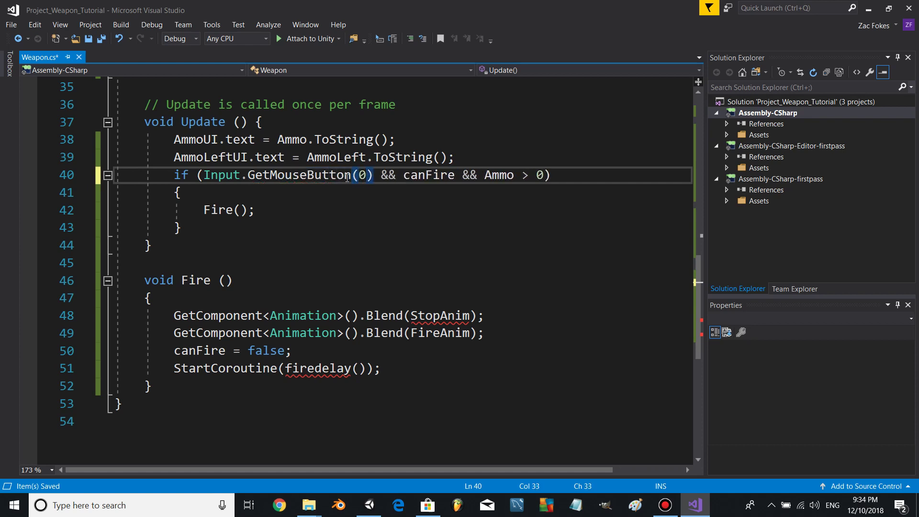
{"action": "key", "text": "ctrl+s"}
- Below Fire, write IEnumerator firedelay() yielding WaitForSeconds(firetime), then canFire = true
{"action": "left_click", "coordinate": [249, 385]}
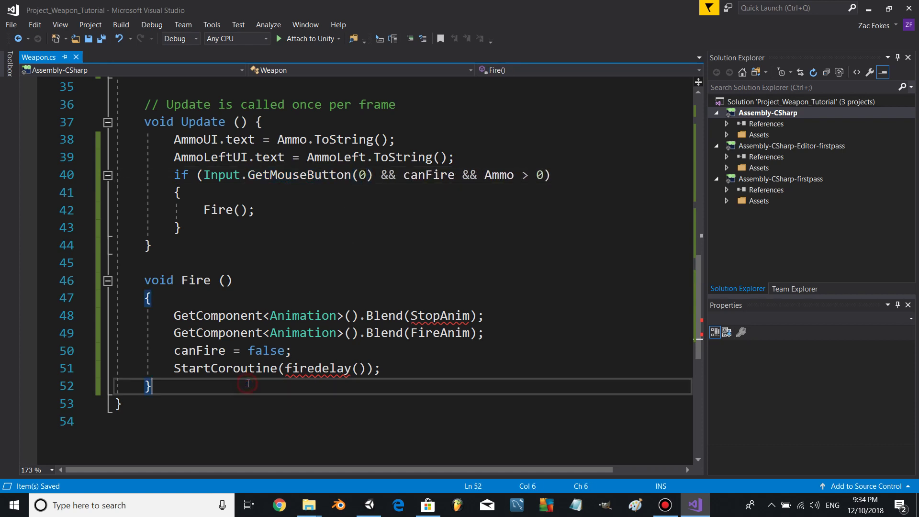
{"action": "key", "text": "Return"}
{"action": "key", "text": "Return"}
{"action": "type", "text": "IEnumer"}
{"action": "key", "text": "Down"}
{"action": "key", "text": "Down"}
{"action": "key", "text": "Tab"}
{"action": "type", "text": "firedelay ()"}
{"action": "key", "text": "Return"}
{"action": "type", "text": "{"}
{"action": "key", "text": "Return"}
{"action": "scroll", "coordinate": [248, 383], "scroll_direction": "down", "scroll_amount": 1}
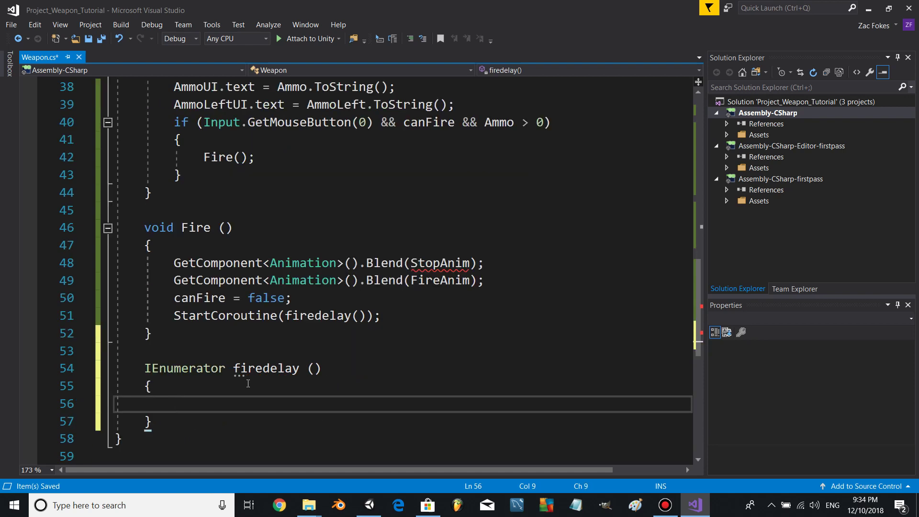
{"action": "type", "text": "yield ret"}
{"action": "key", "text": "BackSpace"}
{"action": "type", "text": "turn"}
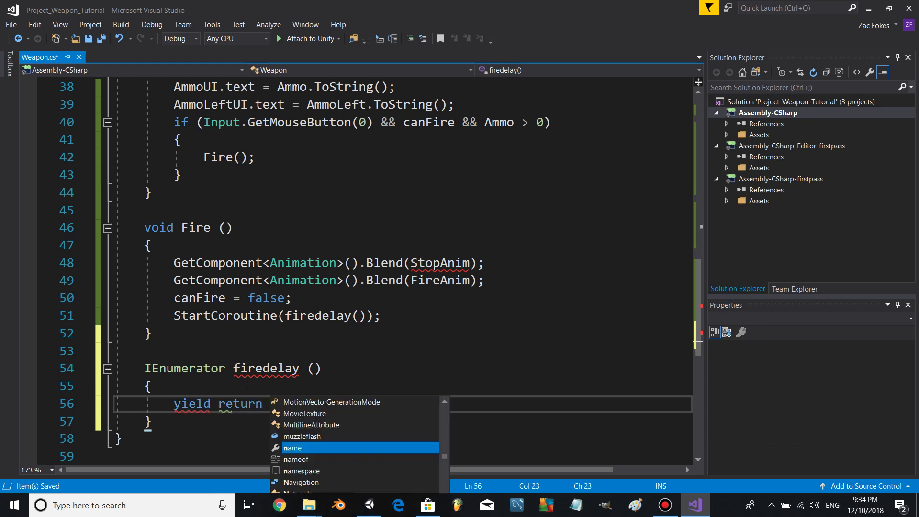
{"action": "type", "text": " n"}
{"action": "key", "text": "BackSpace"}
{"action": "type", "text": "new WAitF"}
{"action": "key", "text": "Down"}
{"action": "key", "text": "Down"}
{"action": "type", "text": "("}
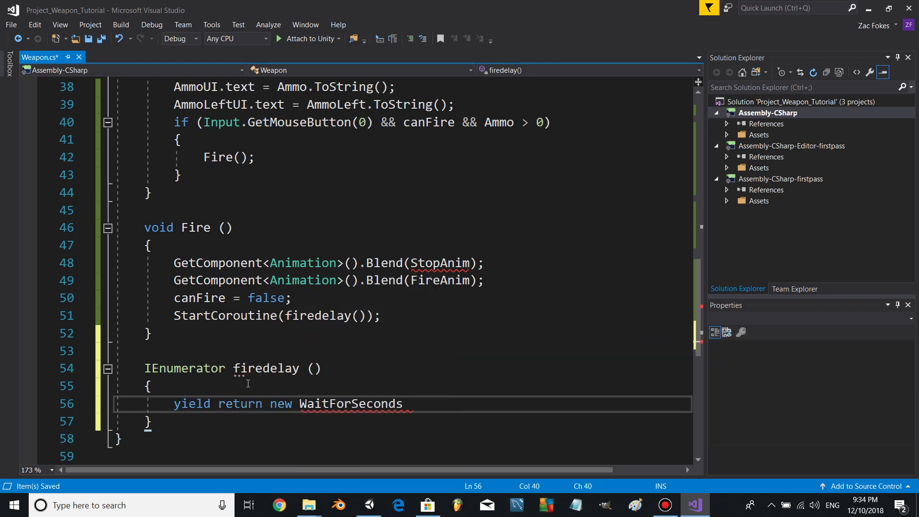
{"action": "type", "text": "firetime"}
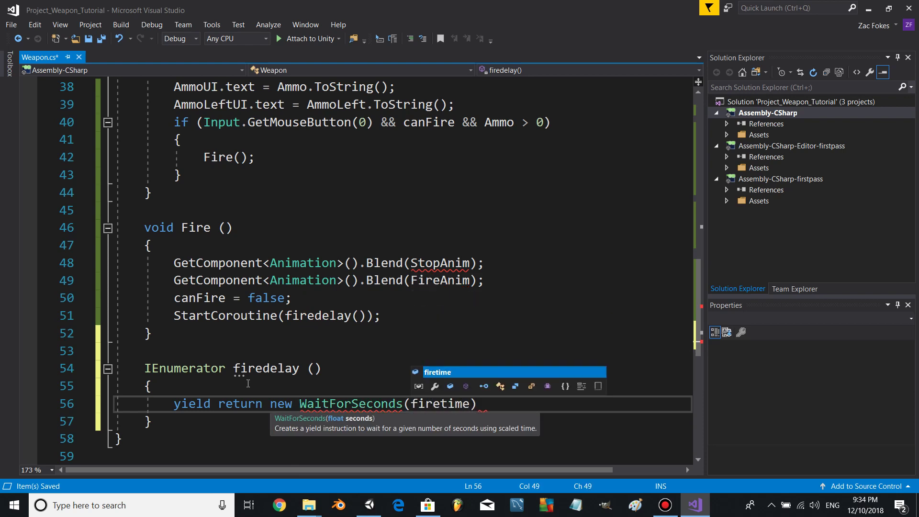
{"action": "type", "text": ");"}
{"action": "key", "text": "Return"}
{"action": "type", "text": "can"}
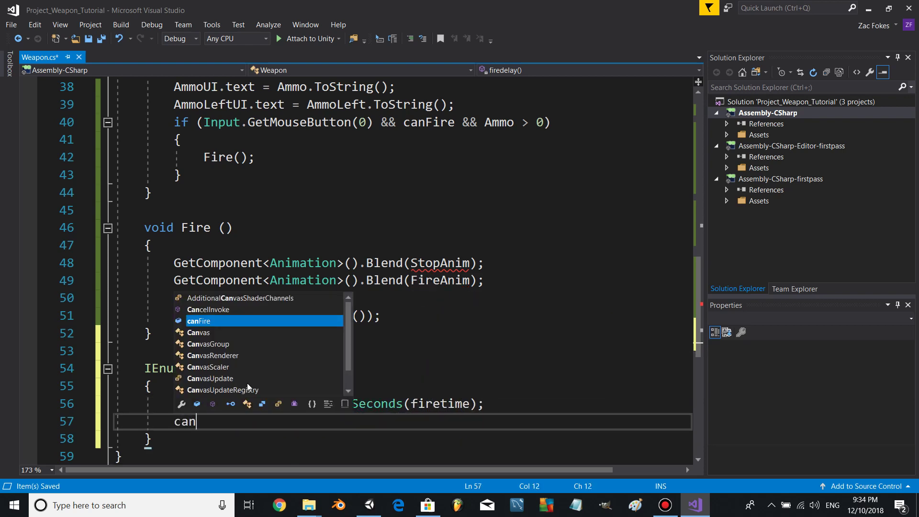
{"action": "type", "text": "Fire = true;"}
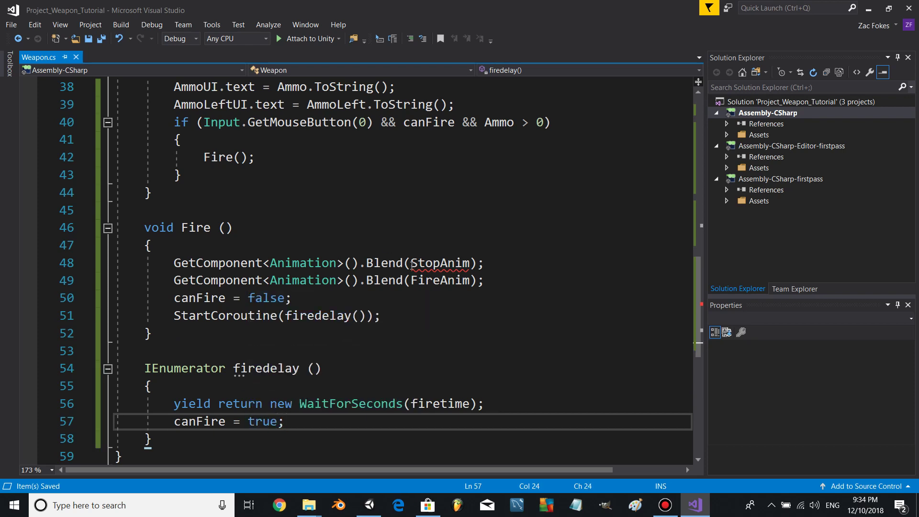
- Change line 48's Blend call to Stop(FireAnim)
{"action": "left_click", "coordinate": [409, 263]}
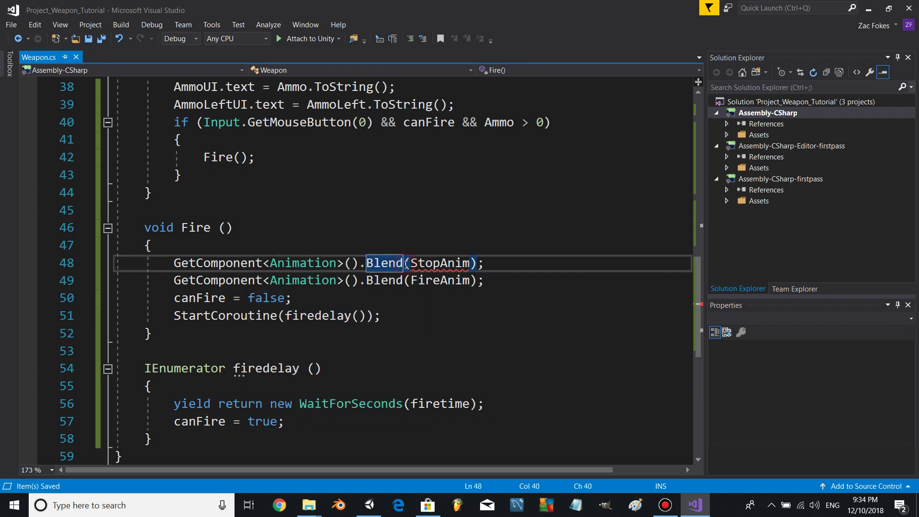
{"action": "left_click", "coordinate": [431, 264]}
{"action": "left_click_drag", "start_coordinate": [419, 264], "coordinate": [413, 265]}
{"action": "type", "text": "Fire"}
{"action": "double_click", "coordinate": [370, 264]}
{"action": "type", "text": "Stop"}
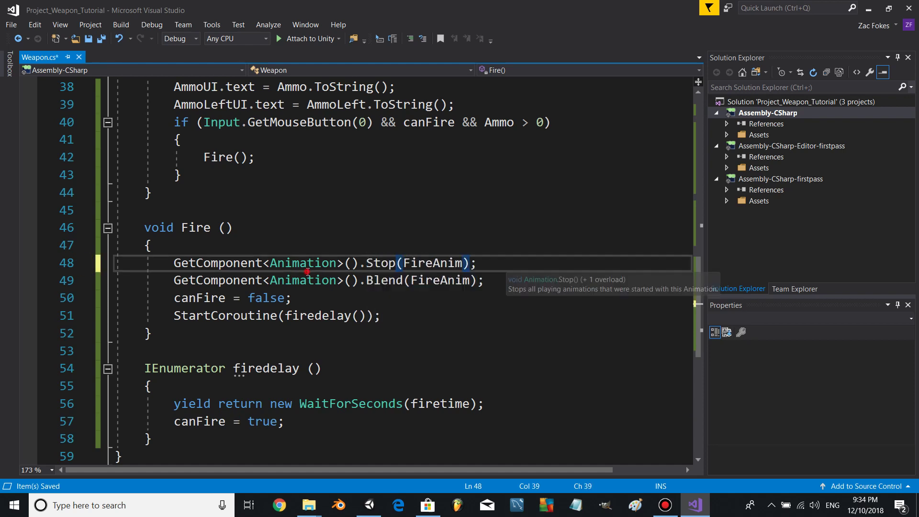
{"action": "left_click", "coordinate": [498, 284]}
- Add GetComponent<AudioSource>().PlayOneShot(FireSound); on a new line and save
{"action": "key", "text": "Return"}
{"action": "type", "text": "GetC"}
{"action": "key", "text": "Tab"}
{"action": "type", "text": "<Au"}
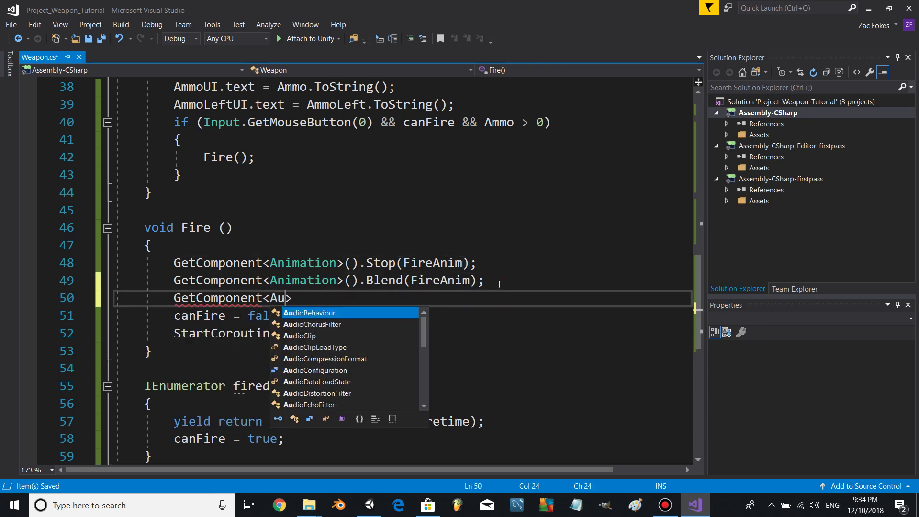
{"action": "type", "text": "dioS"}
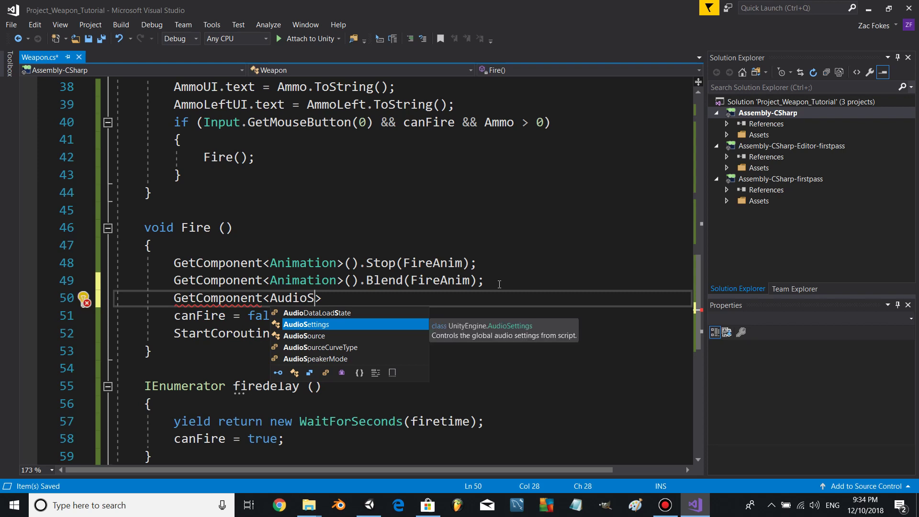
{"action": "key", "text": "Down"}
{"action": "key", "text": "Tab"}
{"action": "type", "text": "().PlayOne"}
{"action": "key", "text": "Tab"}
{"action": "type", "text": "(FireS"}
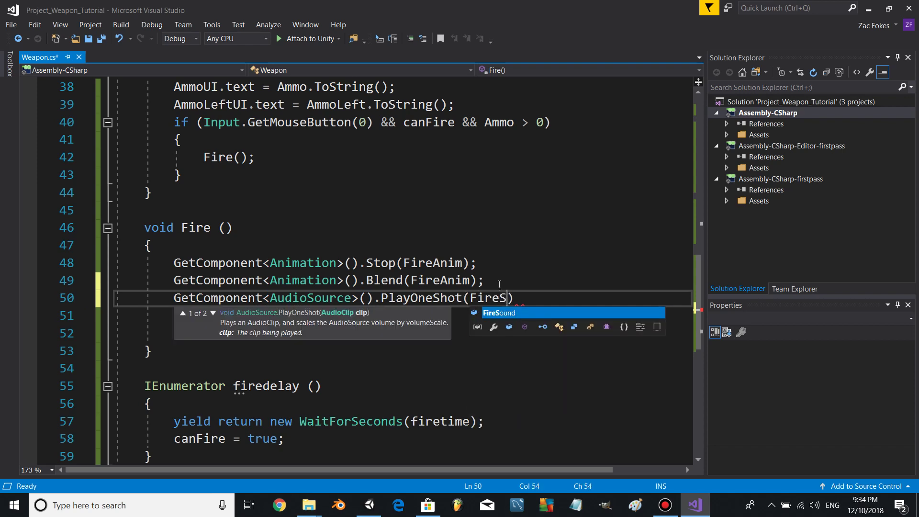
{"action": "type", "text": "ound);"}
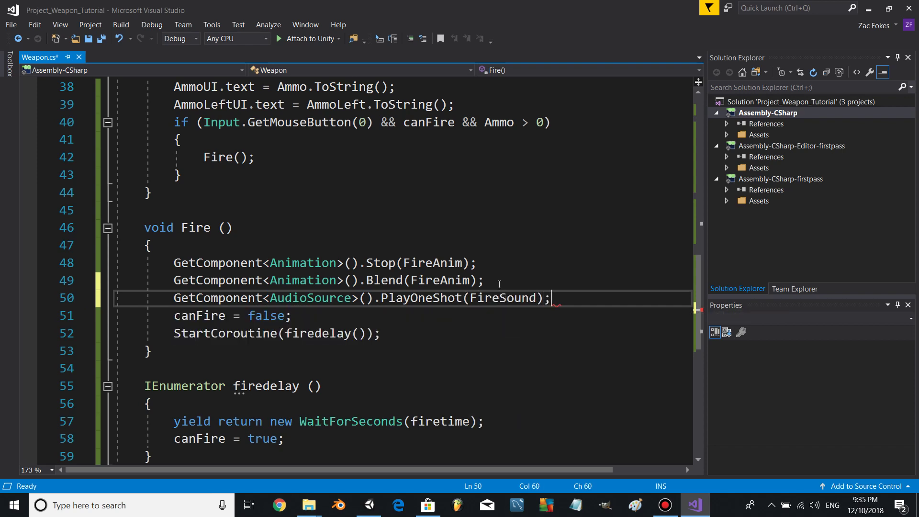
{"action": "key", "text": "ctrl+s"}
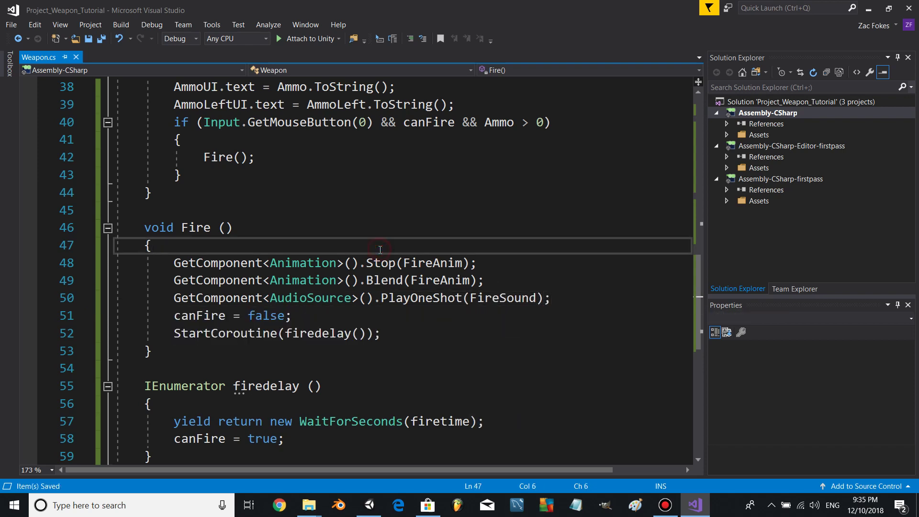
- Add the Ammo -= 1; decrement to Fire and save the script
{"action": "key", "text": "Return"}
{"action": "type", "text": "Ammo -= 1;"}
{"action": "key", "text": "ctrl+s"}
{"action": "scroll", "coordinate": [366, 337], "scroll_direction": "down", "scroll_amount": 1}
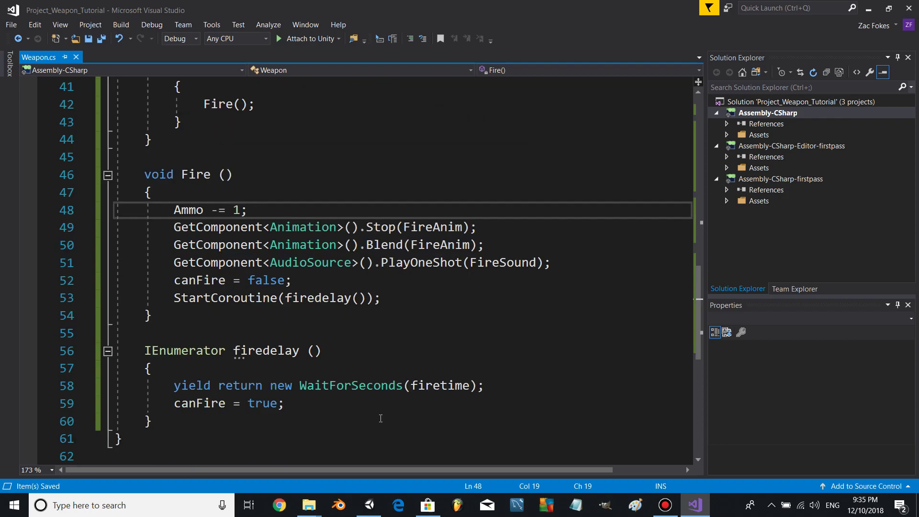
{"action": "left_click", "coordinate": [370, 505]}
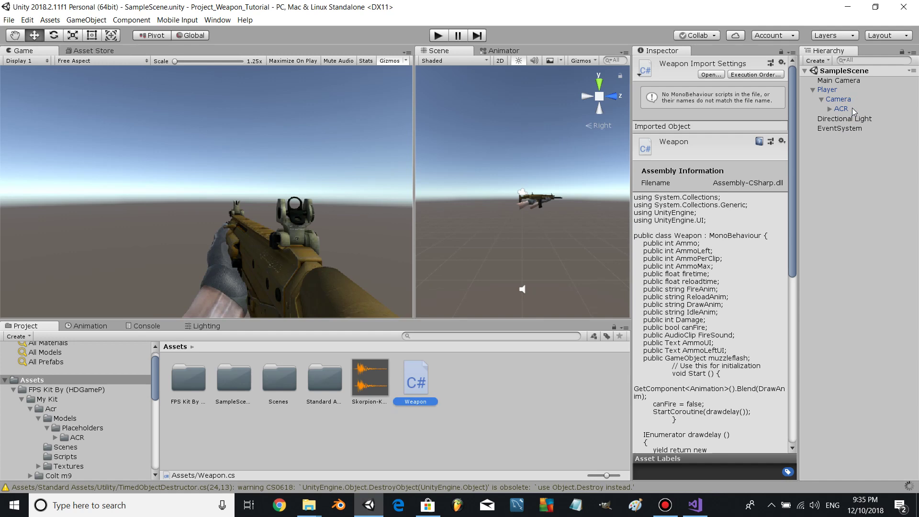
- With ACR selected, create a UI Text object and its parent Canvas
{"action": "left_click", "coordinate": [842, 109]}
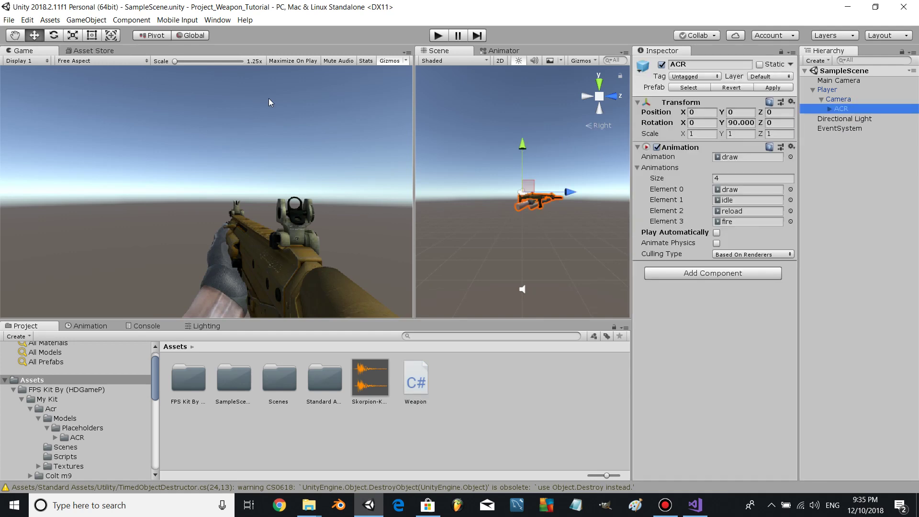
{"action": "left_click", "coordinate": [86, 19]}
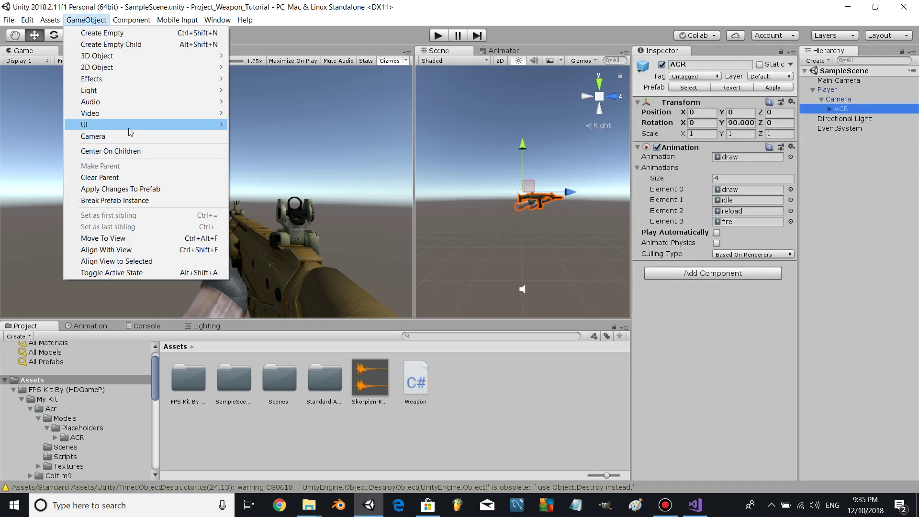
{"action": "left_click", "coordinate": [283, 125]}
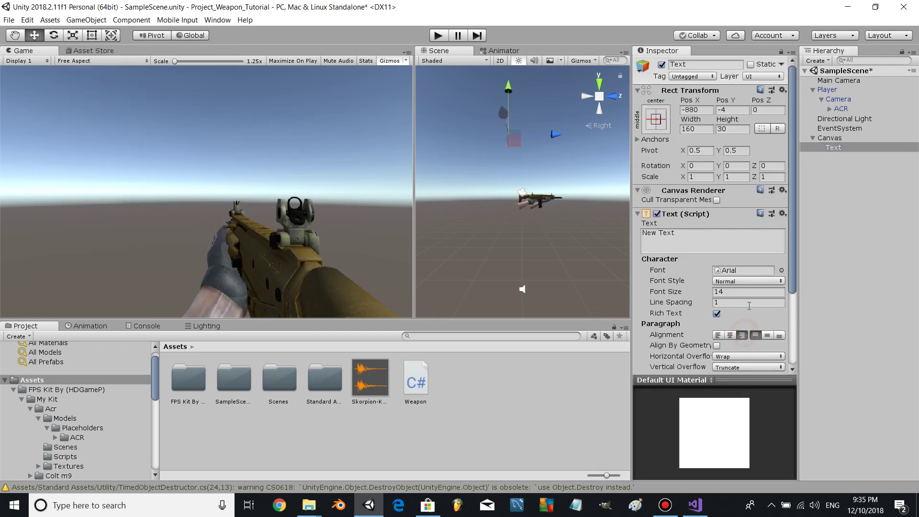
- Clear the placeholder 'New Text' and make the label read 100
{"action": "left_click", "coordinate": [741, 292]}
{"action": "double_click", "coordinate": [740, 291]}
{"action": "type", "text": "28"}
{"action": "scroll", "coordinate": [740, 291], "scroll_direction": "down", "scroll_amount": 3}
{"action": "left_click", "coordinate": [742, 316]}
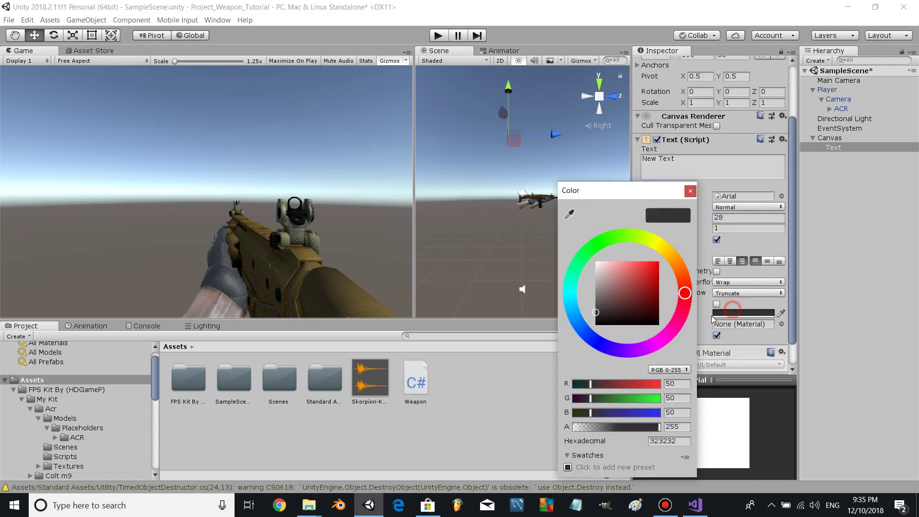
{"action": "left_click", "coordinate": [837, 148]}
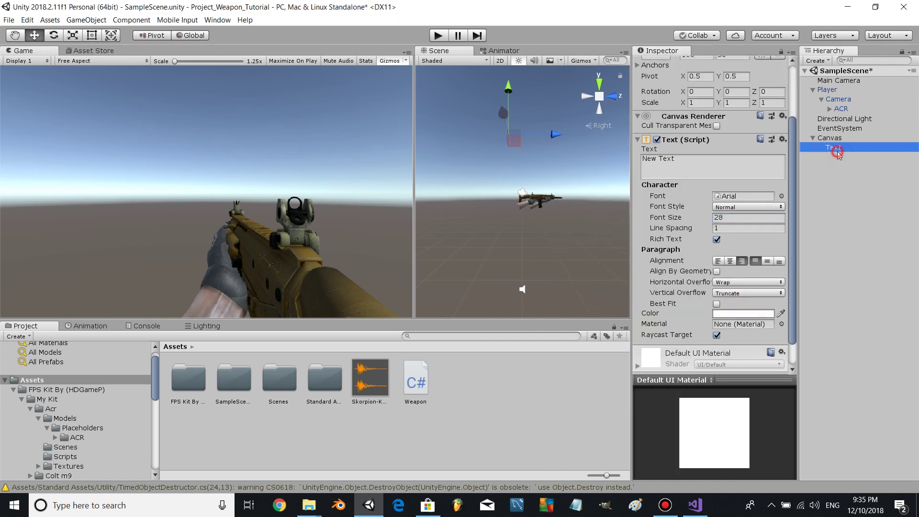
{"action": "left_click", "coordinate": [741, 166]}
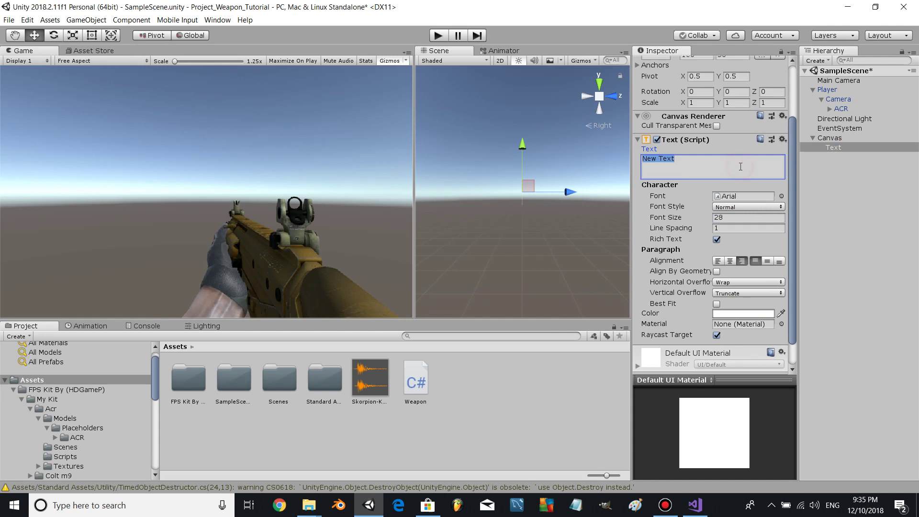
{"action": "left_click", "coordinate": [580, 97]}
{"action": "left_click", "coordinate": [675, 160]}
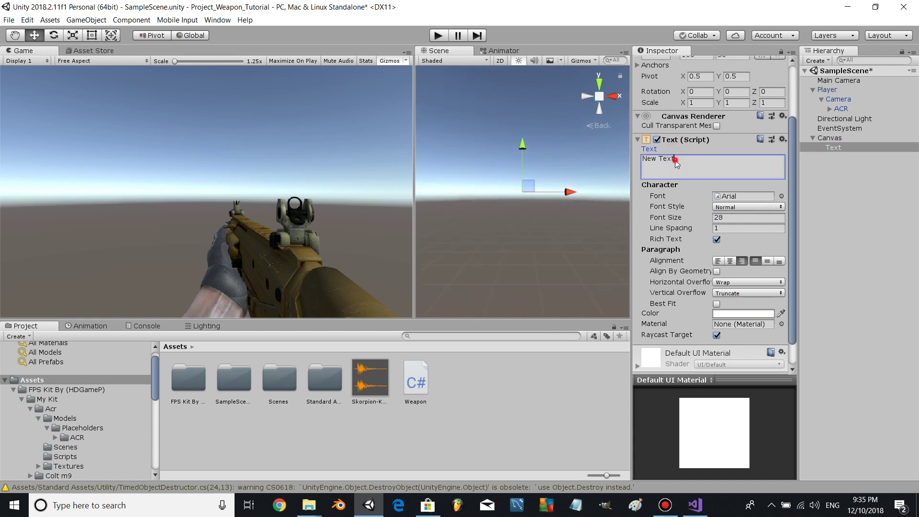
{"action": "key", "text": "ctrl+a"}
{"action": "key", "text": "BackSpace"}
- Set both Horizontal and Vertical Overflow to Overflow
{"action": "left_click", "coordinate": [725, 282]}
{"action": "left_click", "coordinate": [733, 307]}
{"action": "left_click", "coordinate": [729, 317]}
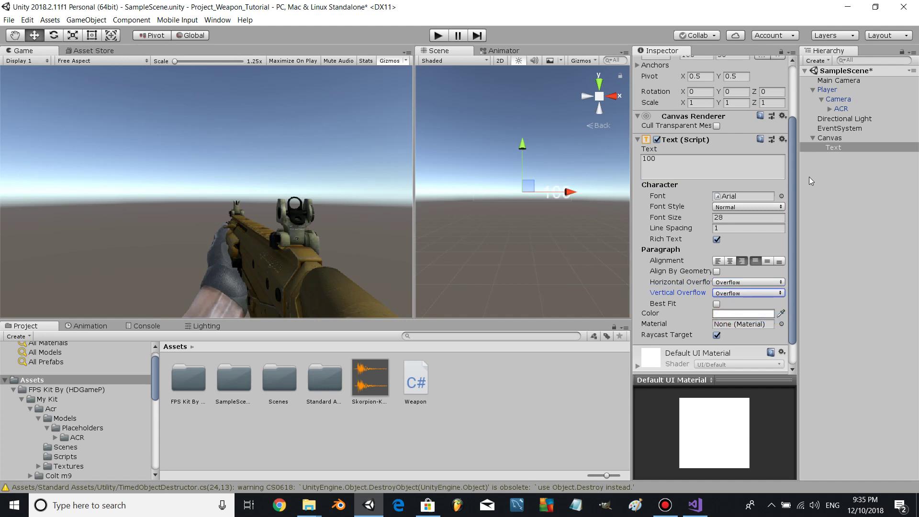
{"action": "left_click", "coordinate": [825, 148]}
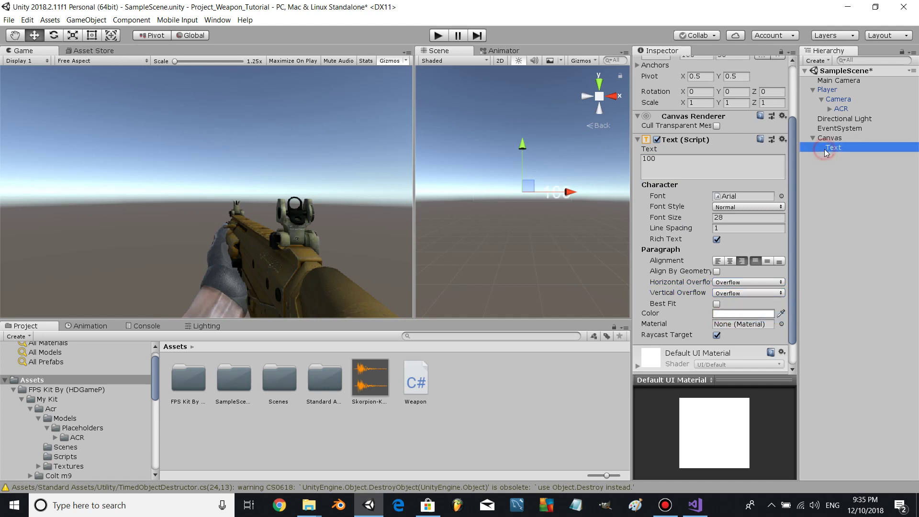
- Anchor the text to the bottom-right preset, including position and pivot
{"action": "left_click", "coordinate": [573, 193]}
{"action": "left_click_drag", "start_coordinate": [573, 193], "coordinate": [524, 199]}
{"action": "scroll", "coordinate": [711, 216], "scroll_direction": "up", "scroll_amount": 3}
{"action": "left_click", "coordinate": [661, 120]}
{"action": "left_click", "coordinate": [747, 253]}
{"action": "left_click", "coordinate": [828, 148]}
{"action": "left_click", "coordinate": [831, 138]}
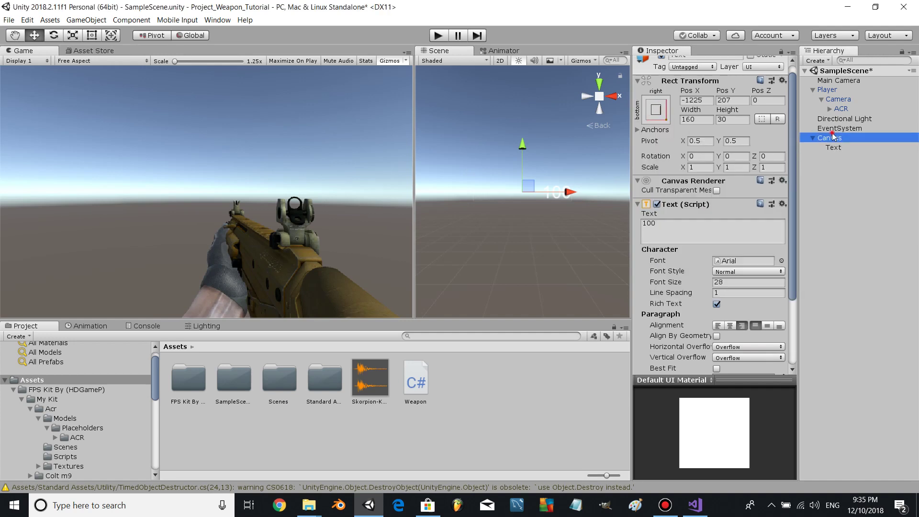
- Move the 100 label to the lower right and rename it AmmoLeft_UI
{"action": "left_click", "coordinate": [833, 147]}
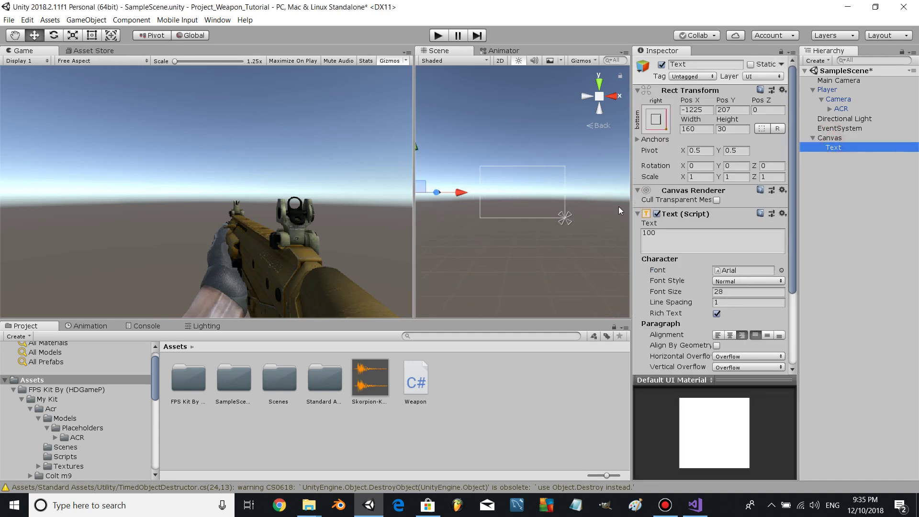
{"action": "left_click", "coordinate": [693, 110]}
{"action": "type", "text": "0"}
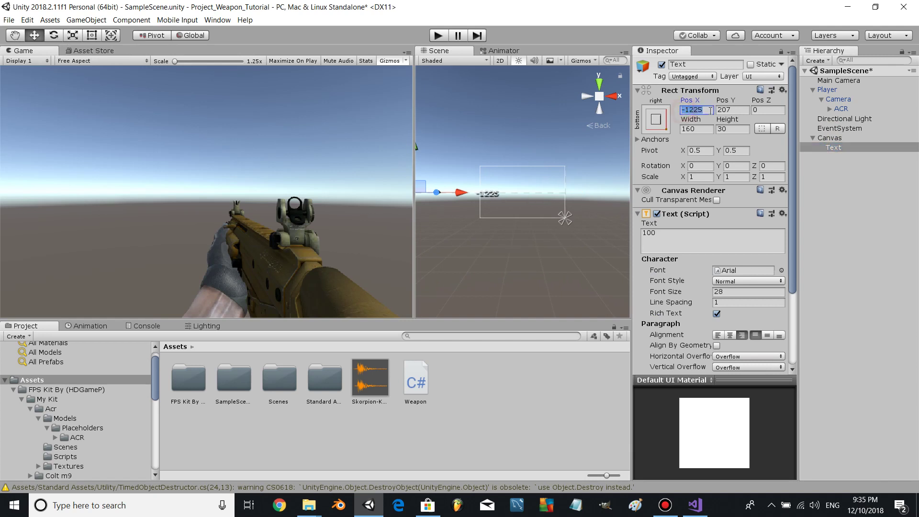
{"action": "key", "text": "Tab"}
{"action": "type", "text": "0"}
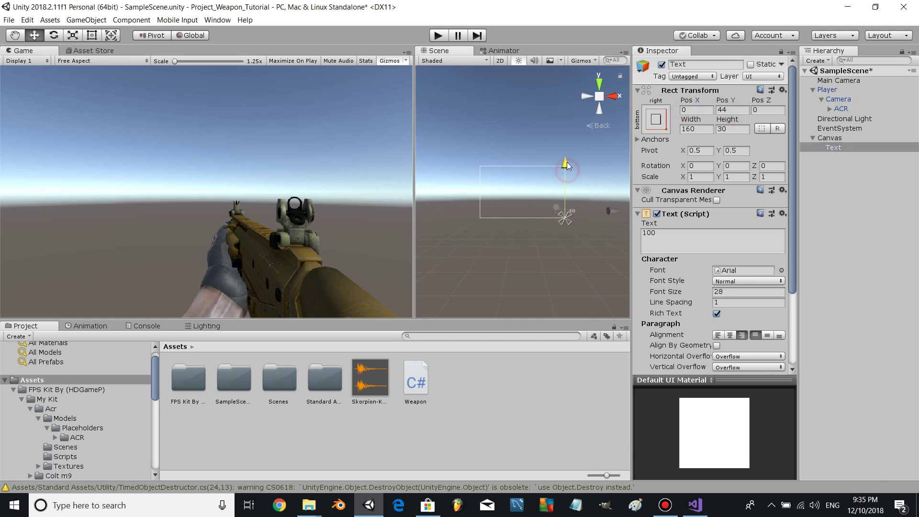
{"action": "left_click_drag", "start_coordinate": [571, 173], "coordinate": [567, 155]}
{"action": "left_click_drag", "start_coordinate": [615, 202], "coordinate": [604, 200]}
{"action": "left_click_drag", "start_coordinate": [553, 162], "coordinate": [559, 177]}
{"action": "left_click", "coordinate": [713, 63]}
{"action": "type", "text": "Ammo"}
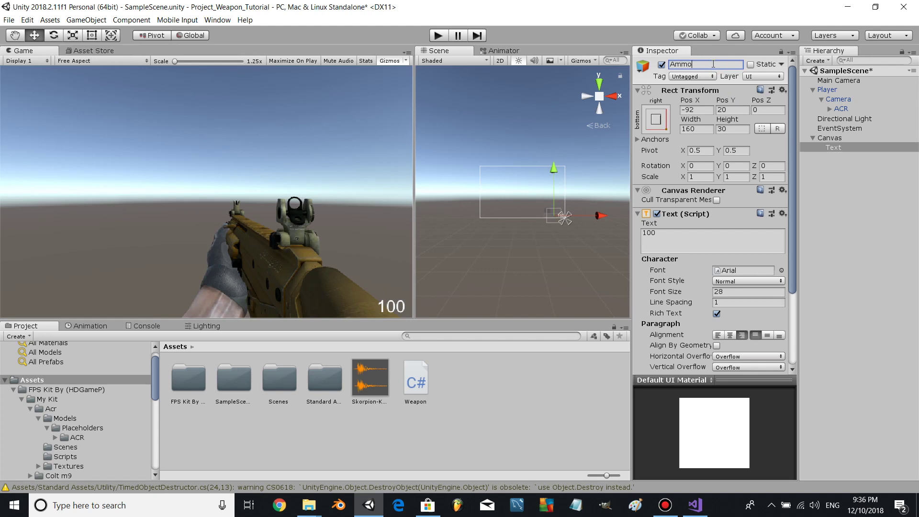
{"action": "type", "text": "Left_UI"}
{"action": "key", "text": "Return"}
- Duplicate it as 'Ammo' reading 30/ at font size 38, shifted left
{"action": "left_click", "coordinate": [852, 147]}
{"action": "key", "text": "ctrl+d"}
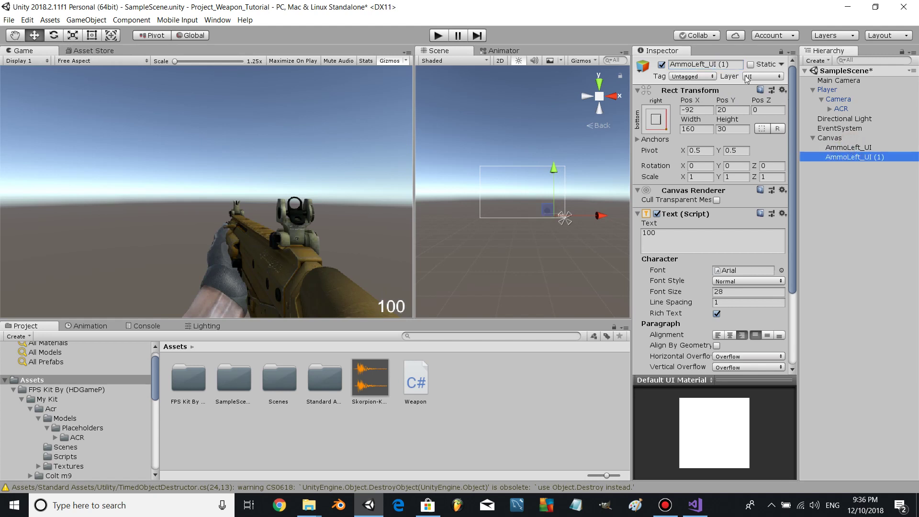
{"action": "left_click", "coordinate": [732, 65]}
{"action": "type", "text": "Ammo"}
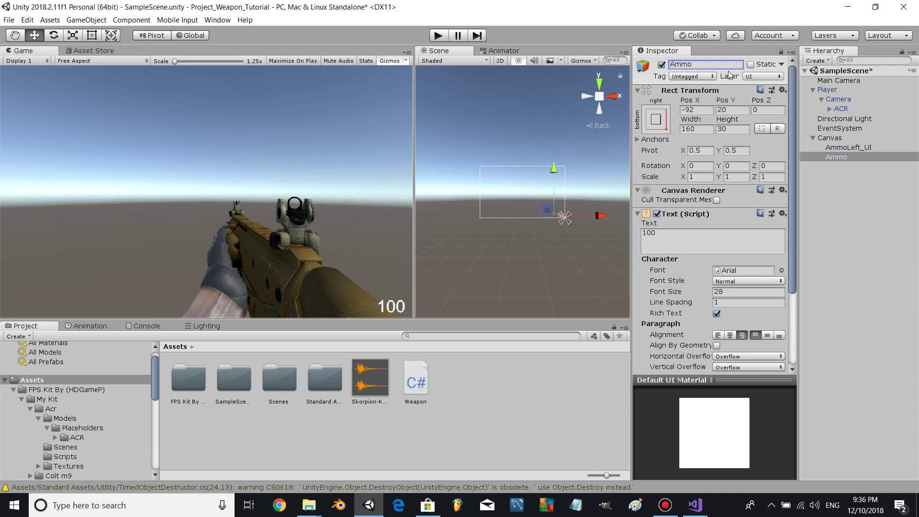
{"action": "left_click", "coordinate": [670, 245]}
{"action": "type", "text": "30/"}
{"action": "mouse_move", "coordinate": [696, 99]}
{"action": "left_mouse_down"}
{"action": "mouse_move", "coordinate": [873, 282]}
{"action": "mouse_move", "coordinate": [879, 387]}
{"action": "left_mouse_up"}
{"action": "left_click", "coordinate": [748, 292]}
{"action": "type", "text": "38"}
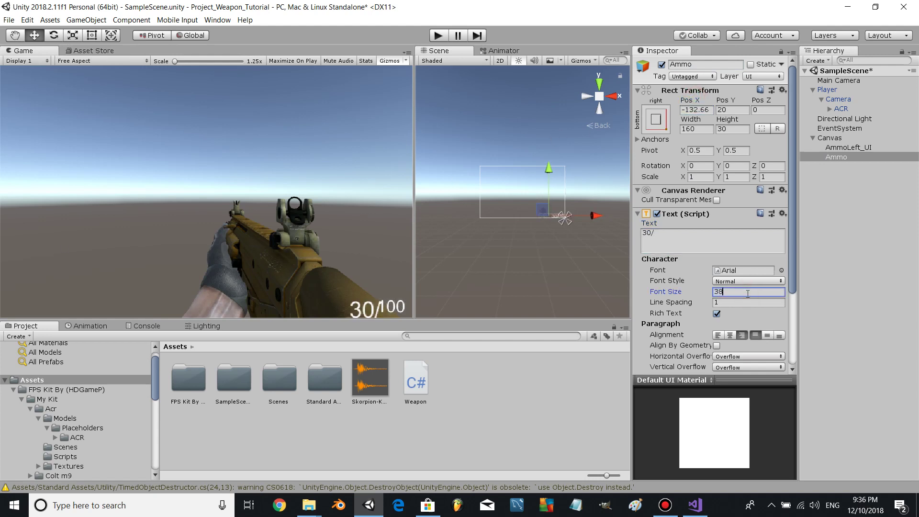
{"action": "mouse_move", "coordinate": [695, 100]}
{"action": "left_mouse_down"}
{"action": "mouse_move", "coordinate": [676, 101]}
{"action": "mouse_move", "coordinate": [756, 100]}
{"action": "left_mouse_up"}
{"action": "left_click", "coordinate": [729, 98]}
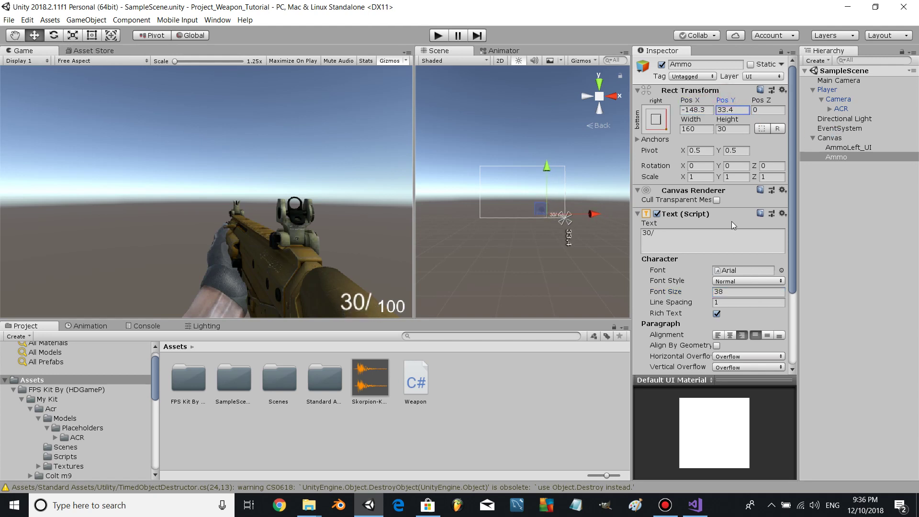
{"action": "left_click", "coordinate": [695, 505]}
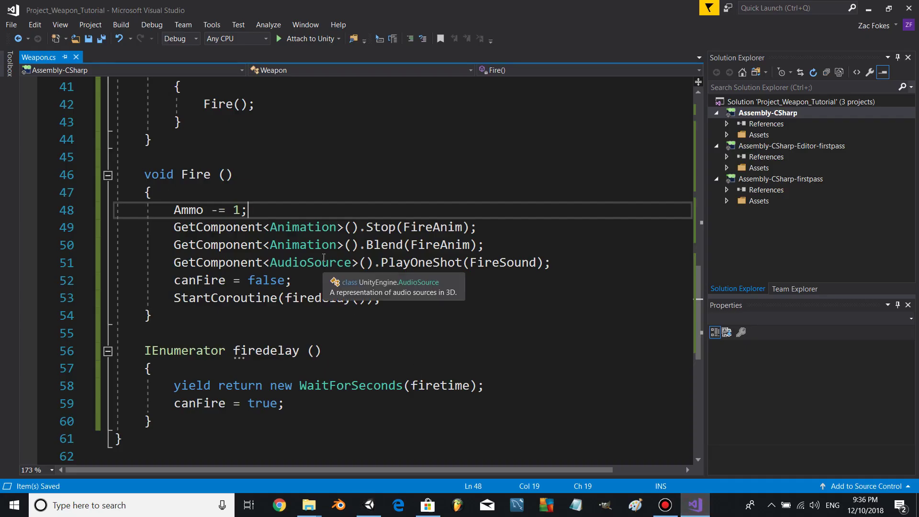
{"action": "scroll", "coordinate": [323, 257], "scroll_direction": "down", "scroll_amount": 2, "text": "ctrl"}
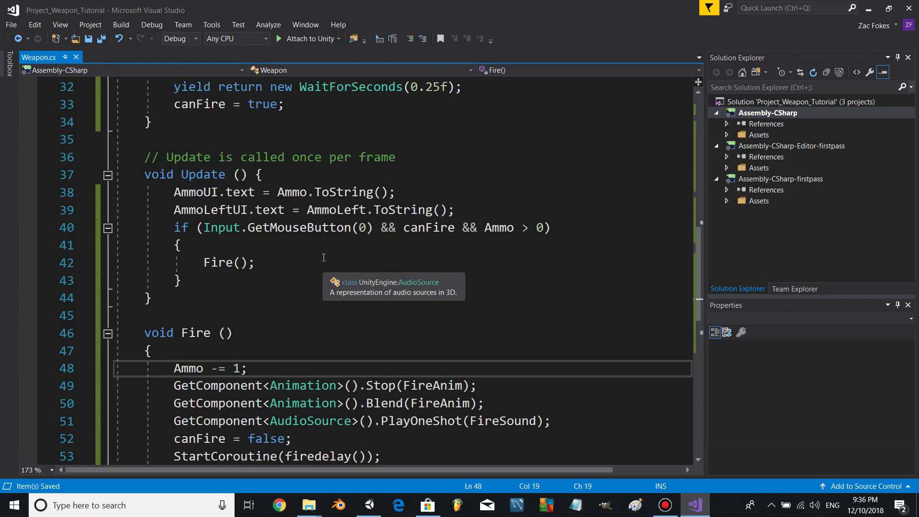
- Append + "/" to AmmoUI.text = Ammo.ToString() in Update and save
{"action": "left_click", "coordinate": [278, 192]}
{"action": "left_click", "coordinate": [389, 193]}
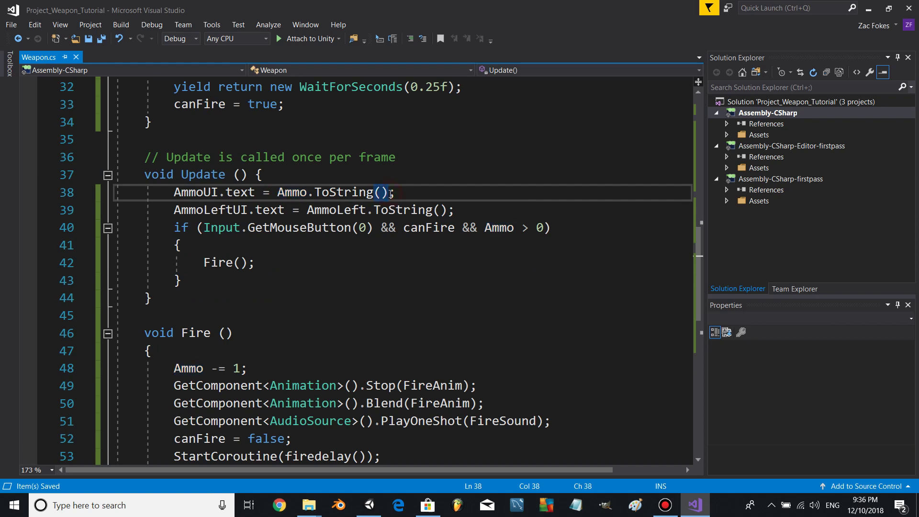
{"action": "type", "text": "+ \"/"}
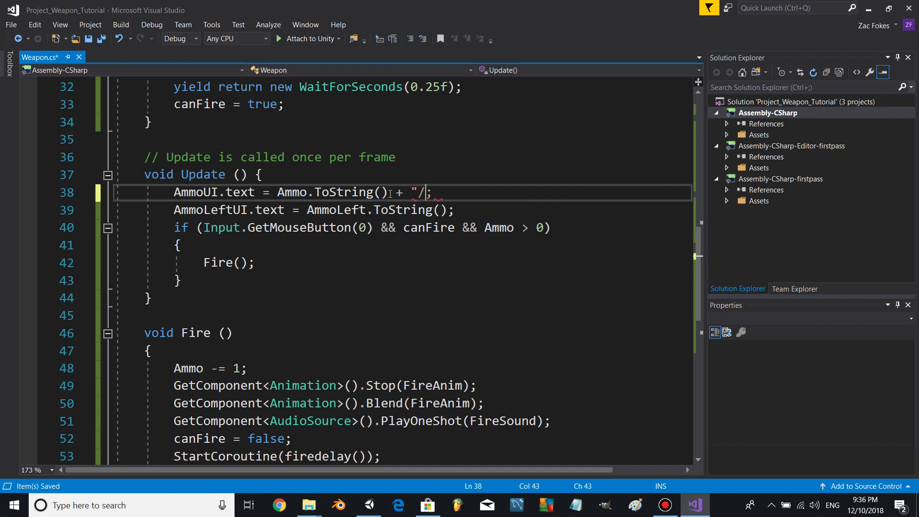
{"action": "type", "text": "\""}
{"action": "key", "text": "ctrl+s"}
{"action": "key", "text": "alt+Tab"}
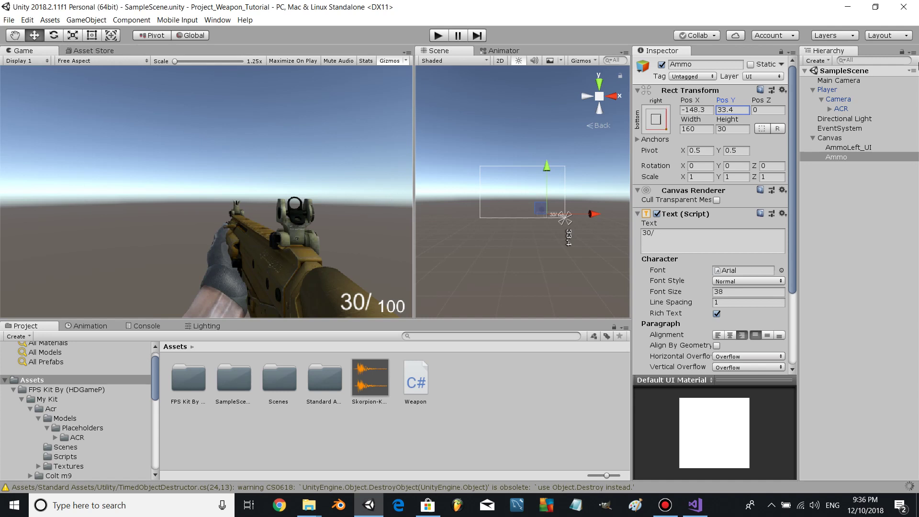
- Attach Weapon.cs to ACR: Ammo 30, Ammo Left 150, Max 180, Firetime 0.25, Reloadtime 3
{"action": "left_click", "coordinate": [871, 107]}
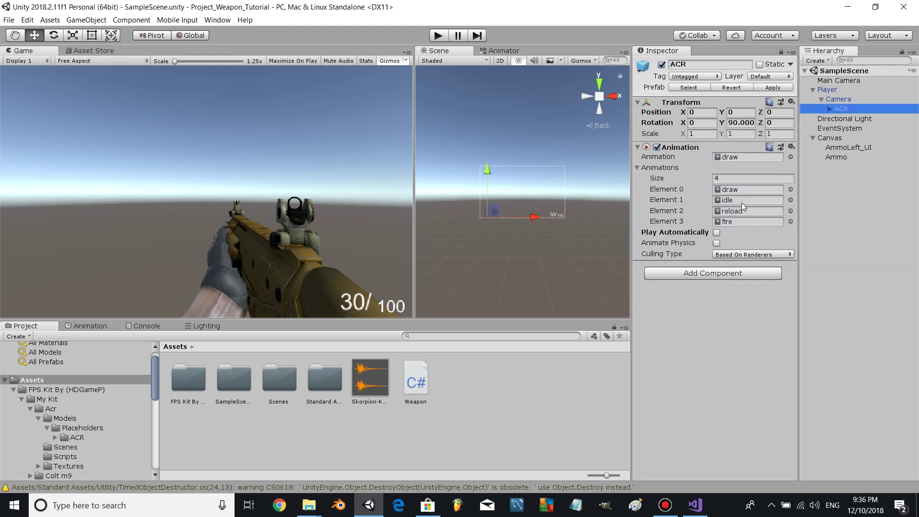
{"action": "left_click_drag", "start_coordinate": [417, 381], "coordinate": [657, 316]}
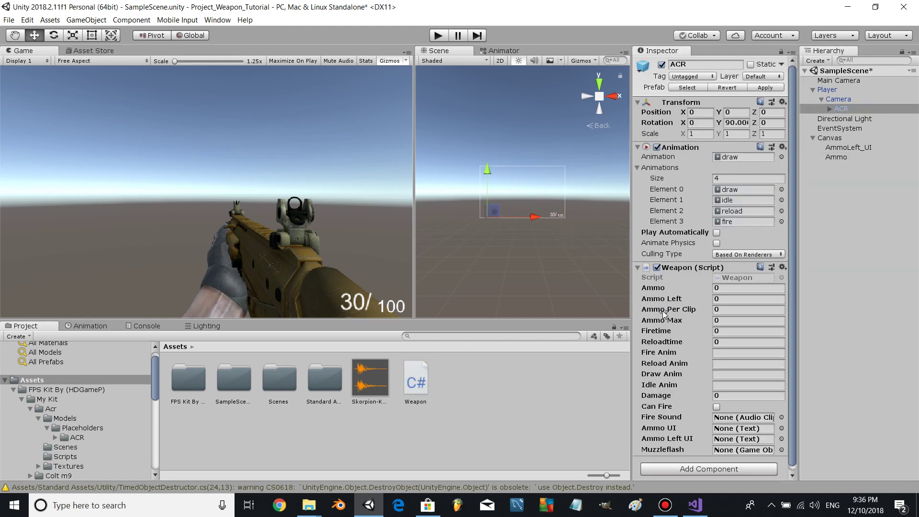
{"action": "left_click", "coordinate": [737, 290]}
{"action": "type", "text": "30"}
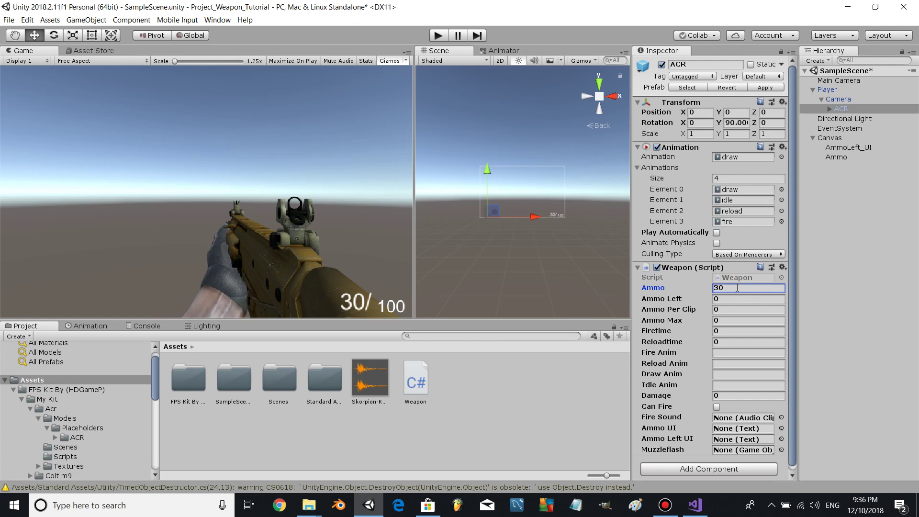
{"action": "left_click", "coordinate": [736, 298]}
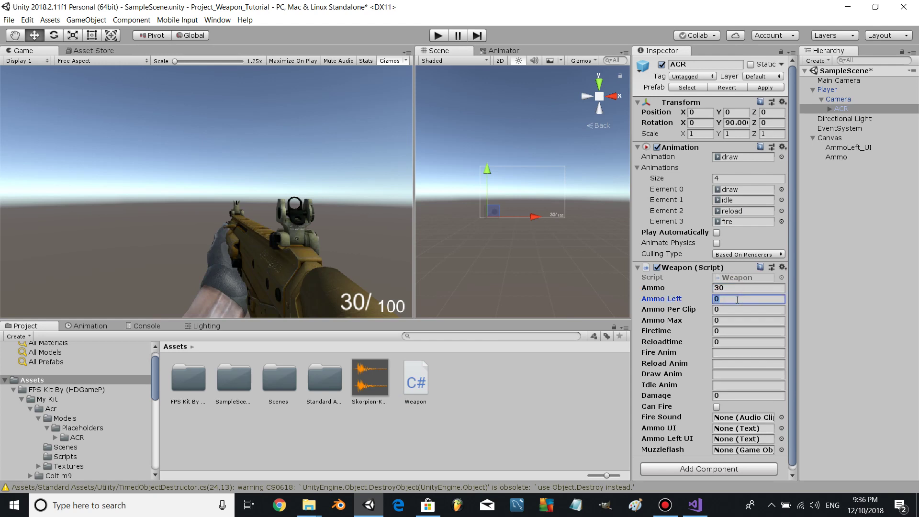
{"action": "type", "text": "150"}
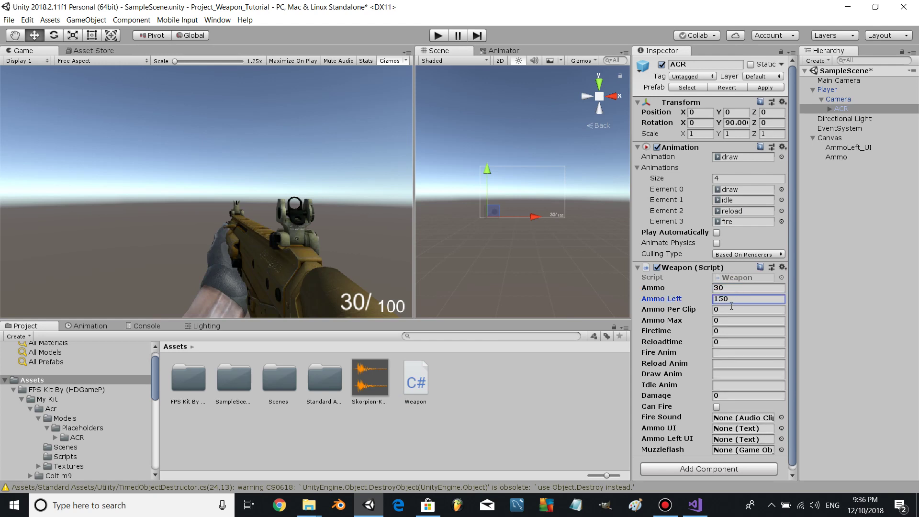
{"action": "left_click", "coordinate": [731, 308]}
{"action": "type", "text": "30"}
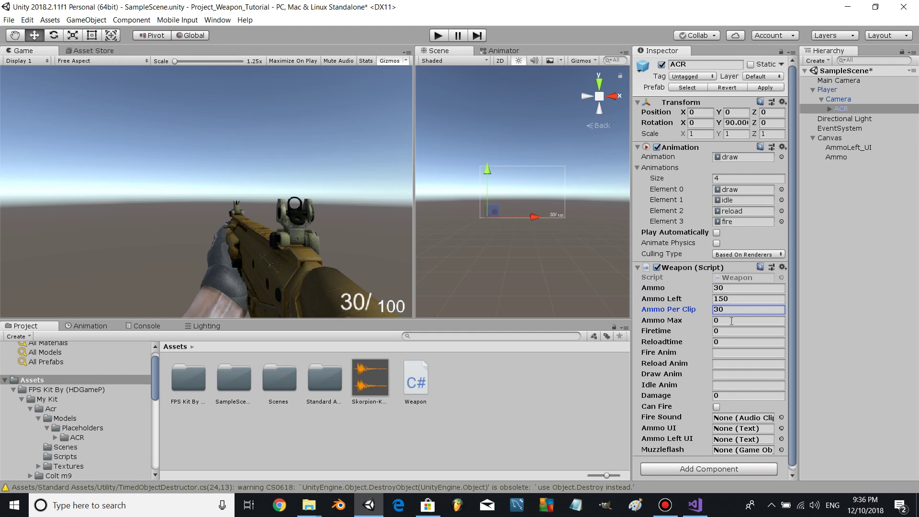
{"action": "left_click", "coordinate": [731, 322]}
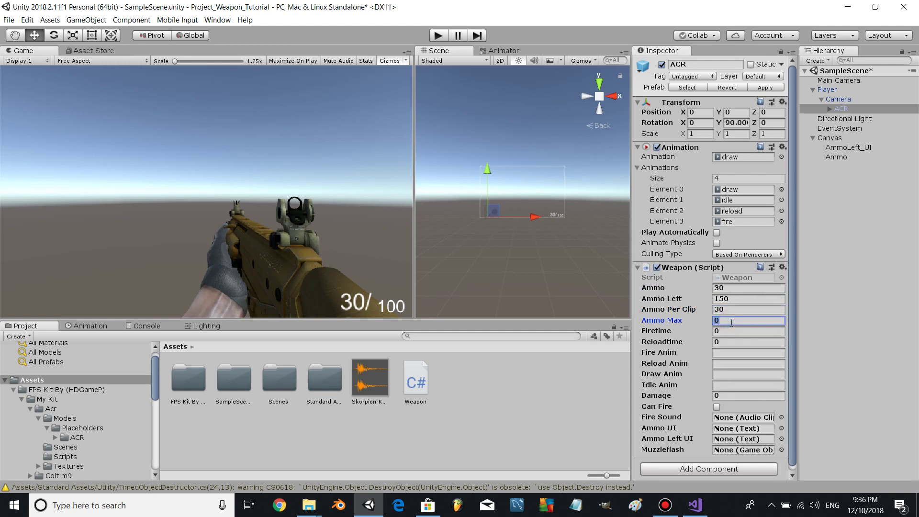
{"action": "type", "text": "18"}
{"action": "left_click", "coordinate": [732, 331]}
{"action": "type", "text": ".2"}
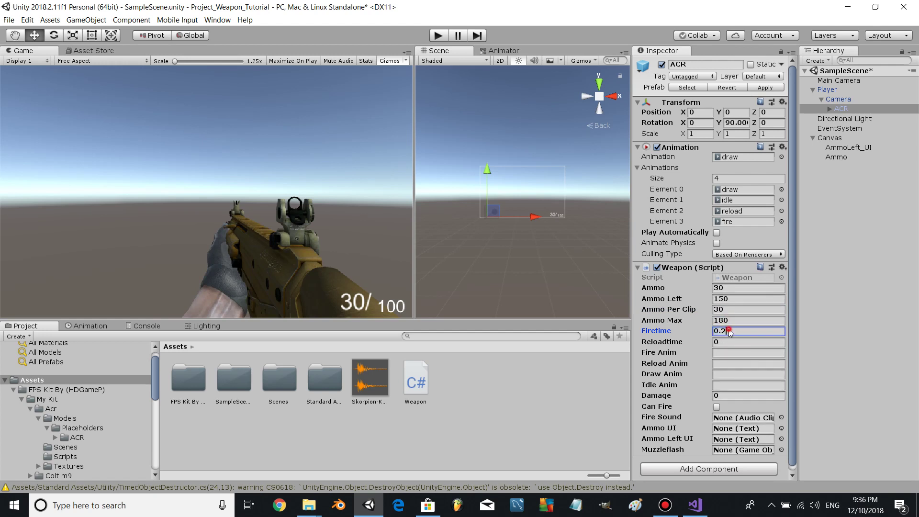
{"action": "type", "text": "5"}
{"action": "left_click", "coordinate": [728, 341]}
{"action": "type", "text": "3"}
{"action": "key", "text": "ctrl+s"}
- Enter the fire, reload, draw and idle animation names and Damage 30
{"action": "left_click", "coordinate": [724, 352]}
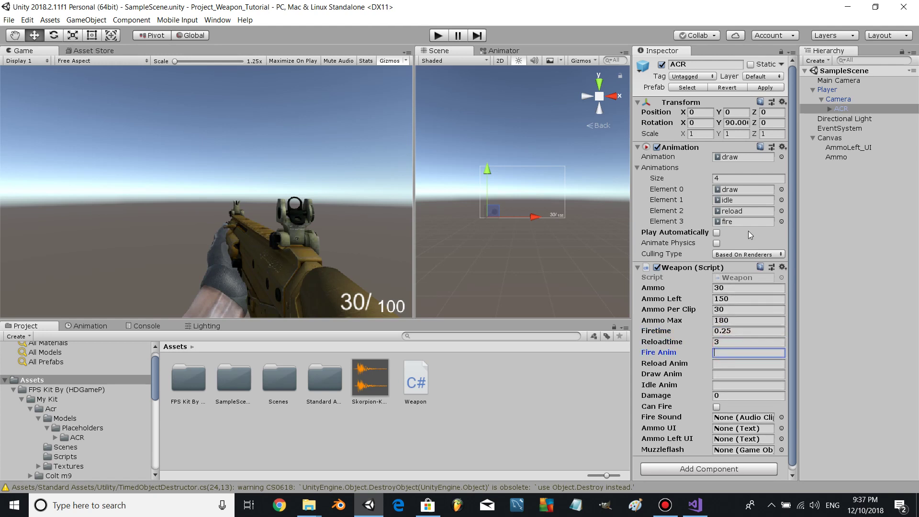
{"action": "left_click", "coordinate": [744, 221]}
{"action": "left_click", "coordinate": [719, 353]}
{"action": "type", "text": "fire"}
{"action": "left_click", "coordinate": [719, 360]}
{"action": "type", "text": "reload"}
{"action": "left_click", "coordinate": [724, 373]}
{"action": "type", "text": "draw"}
{"action": "left_click", "coordinate": [726, 385]}
{"action": "type", "text": "idle"}
{"action": "left_click", "coordinate": [725, 396]}
{"action": "type", "text": "30"}
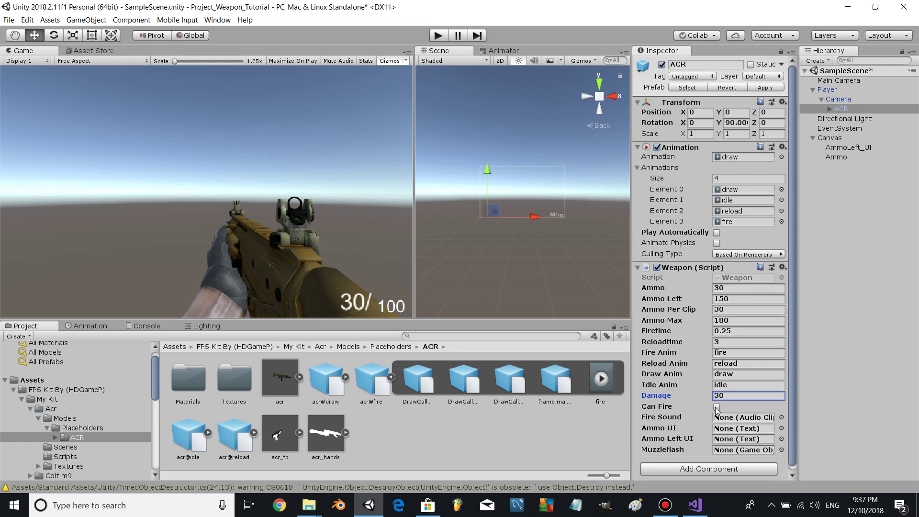
- Assign the Skorpion clip to Fire Sound, Ammo to Ammo UI, AmmoLeft_UI to Ammo Left UI
{"action": "left_click", "coordinate": [54, 381]}
{"action": "left_click_drag", "start_coordinate": [370, 379], "coordinate": [739, 423]}
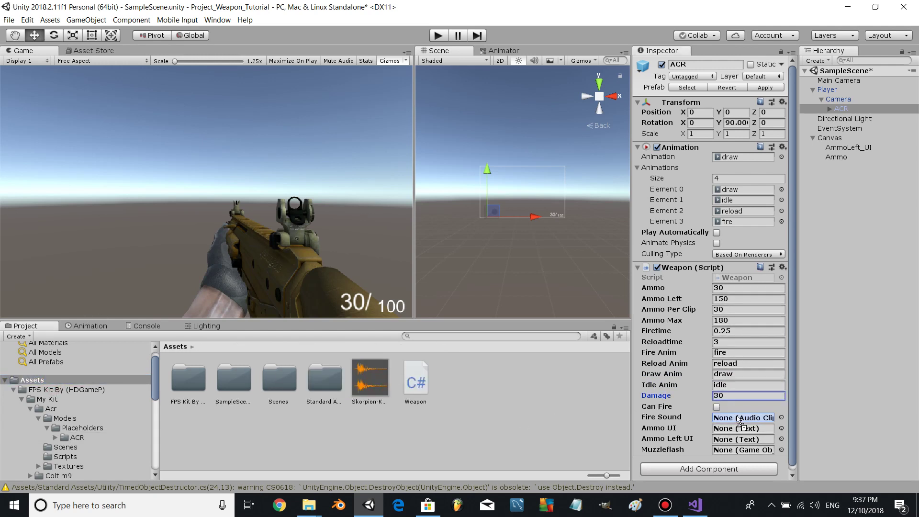
{"action": "left_click_drag", "start_coordinate": [855, 157], "coordinate": [743, 434]}
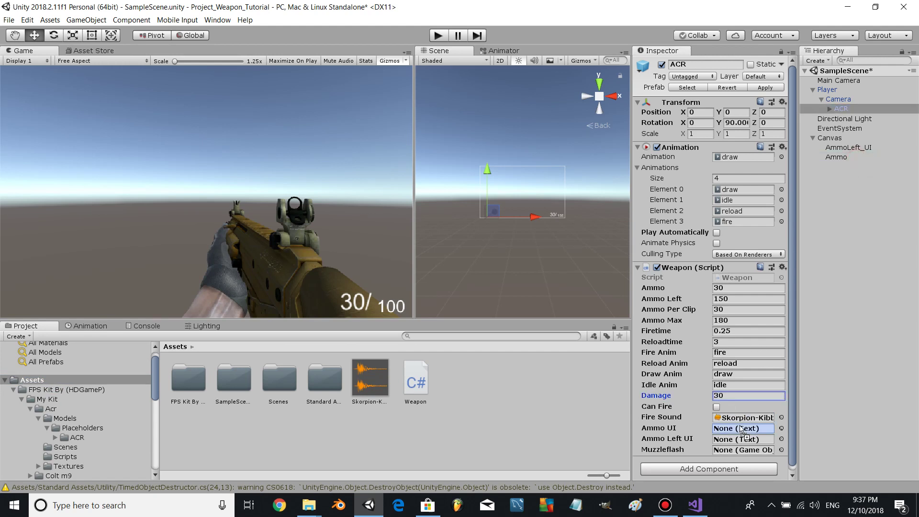
{"action": "left_click_drag", "start_coordinate": [849, 148], "coordinate": [747, 444]}
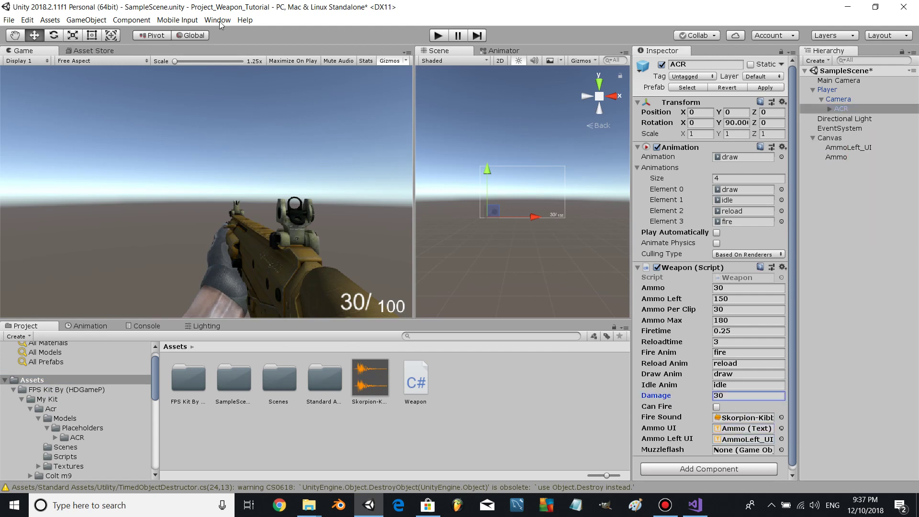
{"action": "left_click", "coordinate": [131, 19]}
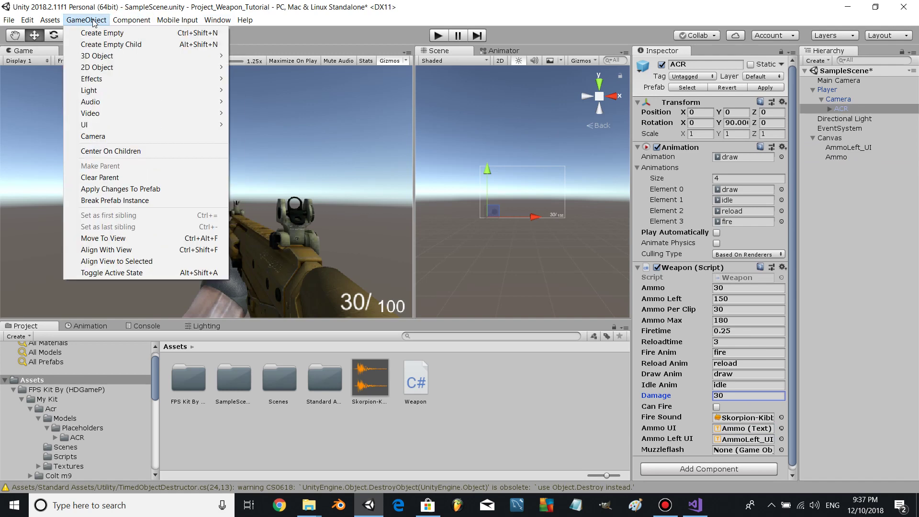
{"action": "mouse_move", "coordinate": [97, 55]}
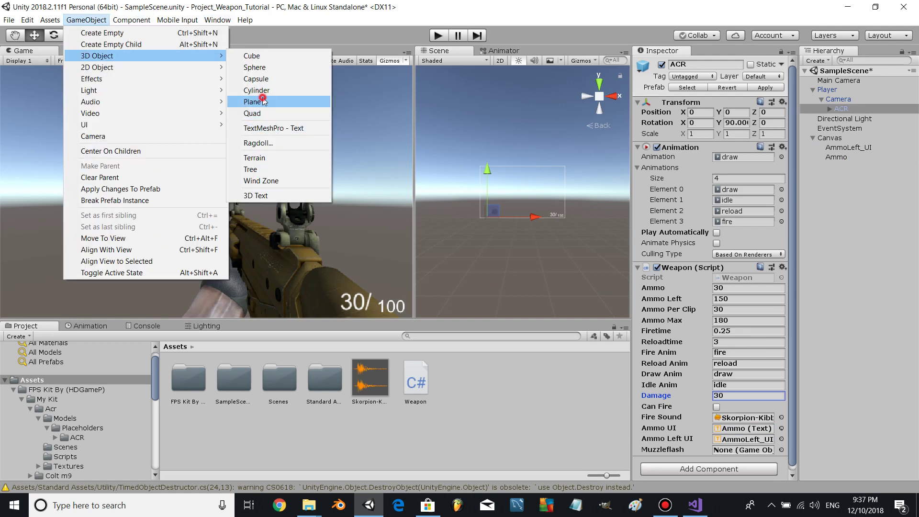
- Add a Plane and set its X rotation to -90
{"action": "left_click", "coordinate": [253, 102]}
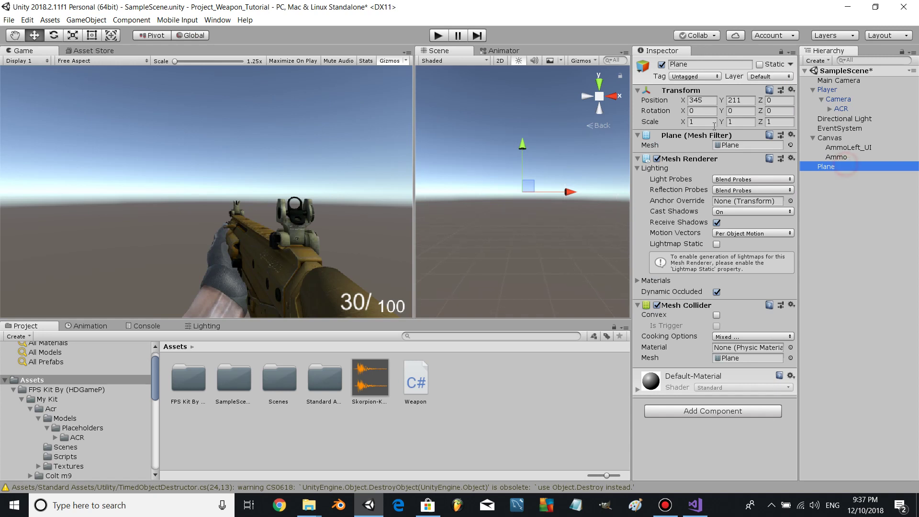
{"action": "left_click", "coordinate": [704, 112]}
{"action": "type", "text": "9"}
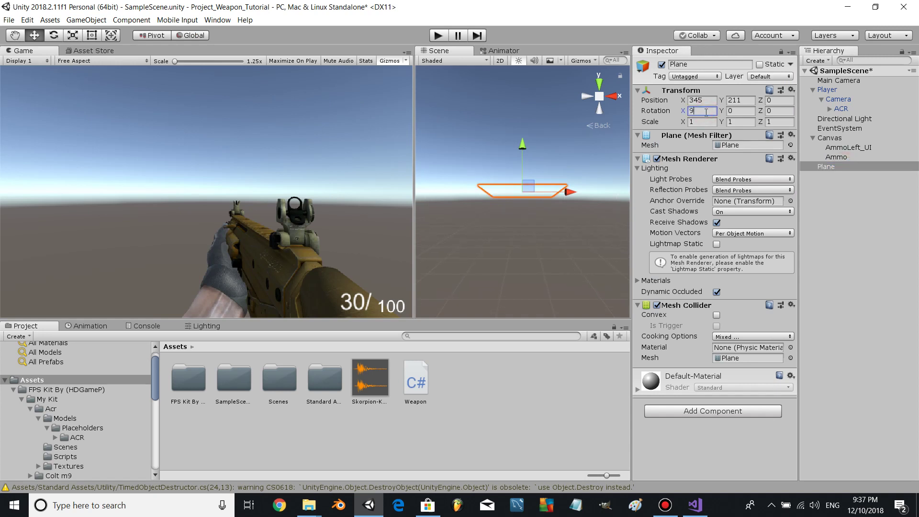
{"action": "key", "text": "BackSpace"}
{"action": "type", "text": "-90"}
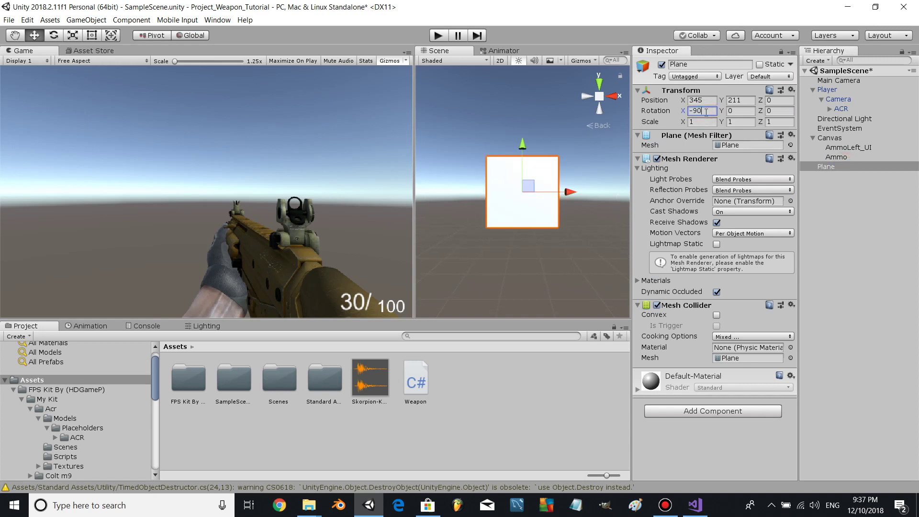
{"action": "left_click", "coordinate": [834, 166]}
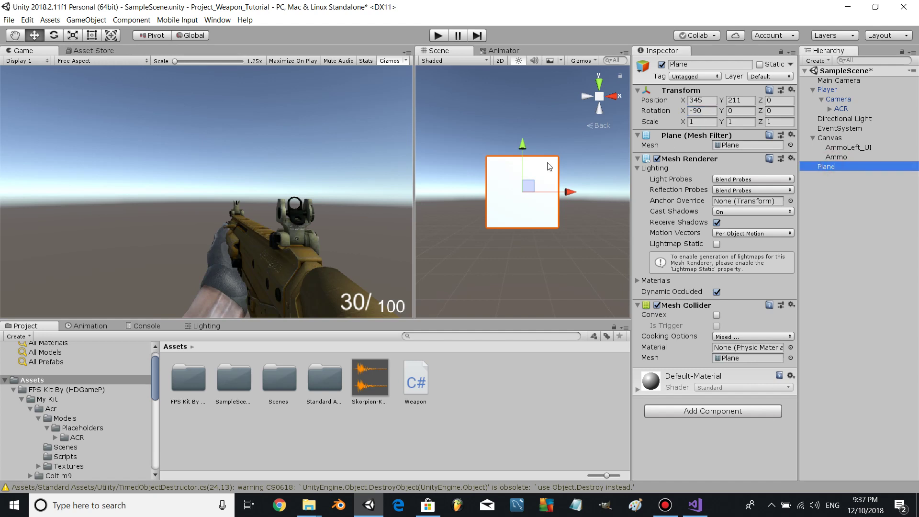
{"action": "left_click", "coordinate": [612, 99]}
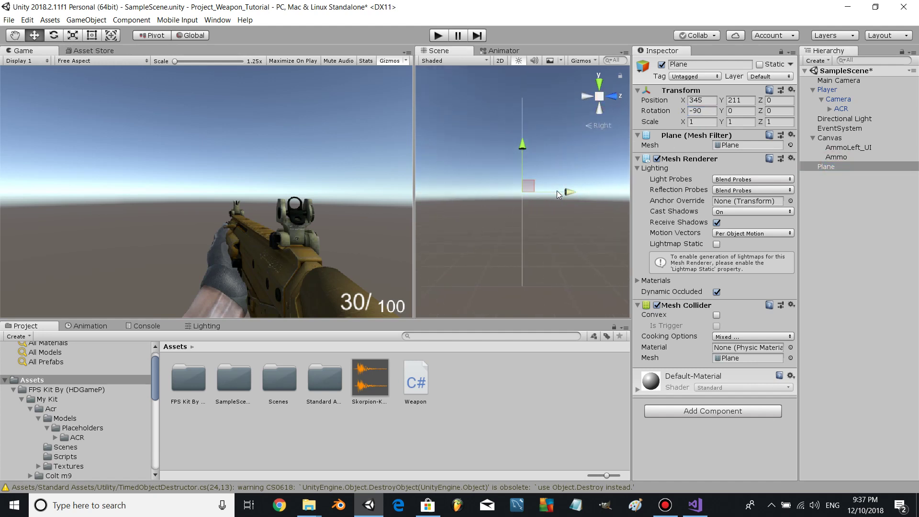
{"action": "left_click", "coordinate": [699, 103]}
{"action": "type", "text": "0"}
{"action": "key", "text": "Tab"}
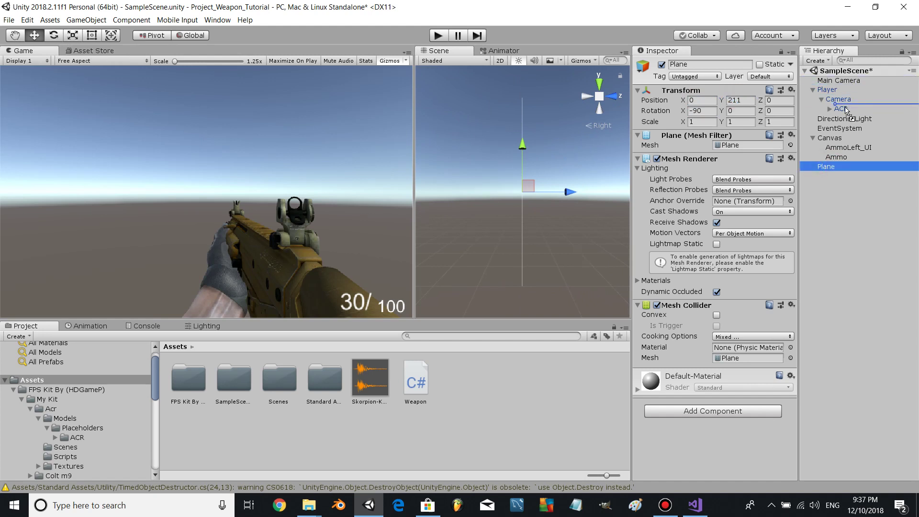
- Parent the Plane under ACR and zero its position
{"action": "left_click_drag", "start_coordinate": [818, 166], "coordinate": [833, 108]}
{"action": "left_click", "coordinate": [700, 101]}
{"action": "type", "text": "0"}
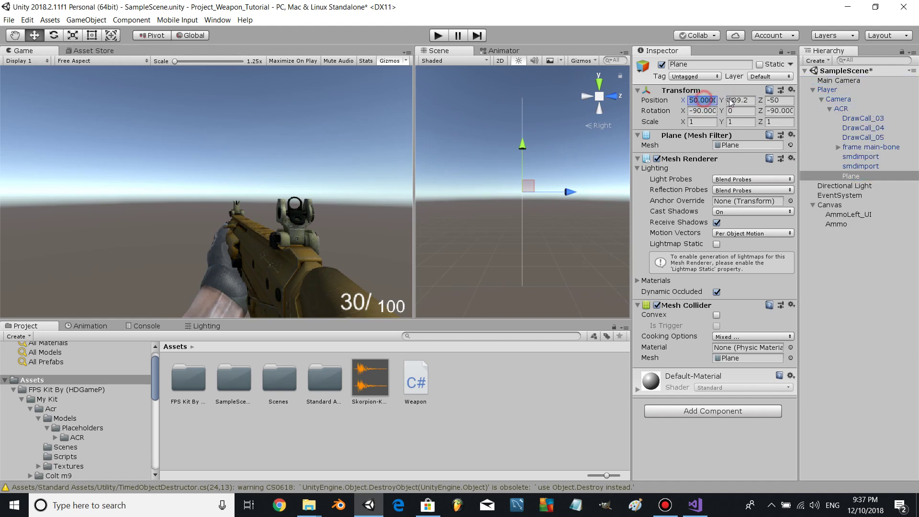
{"action": "left_click", "coordinate": [740, 101]}
{"action": "type", "text": "0"}
{"action": "left_click", "coordinate": [773, 103]}
{"action": "type", "text": "0"}
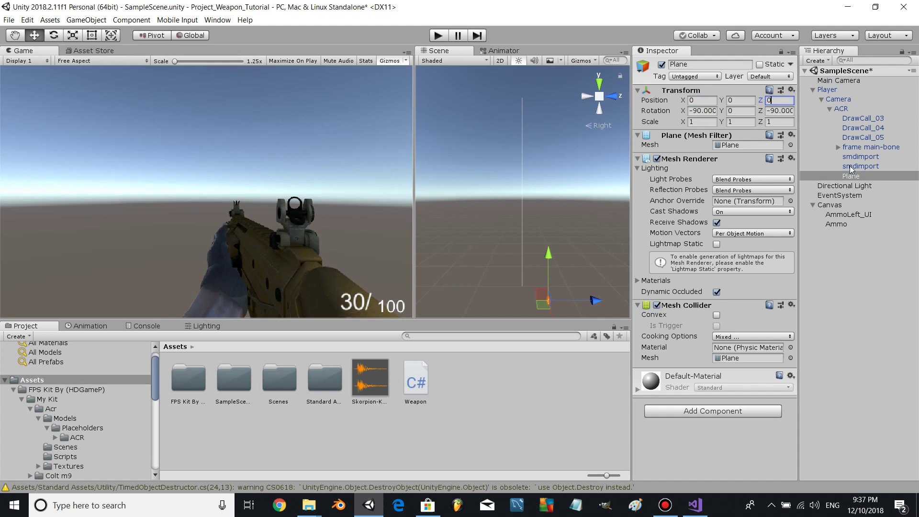
{"action": "left_click", "coordinate": [851, 175]}
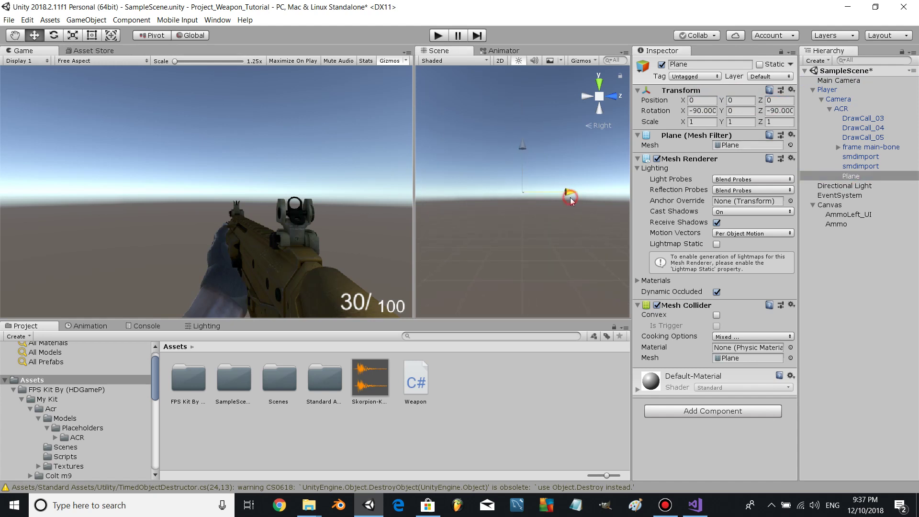
{"action": "left_click_drag", "start_coordinate": [529, 189], "coordinate": [519, 186]}
- Scale the Plane down to a small square
{"action": "left_click", "coordinate": [73, 35]}
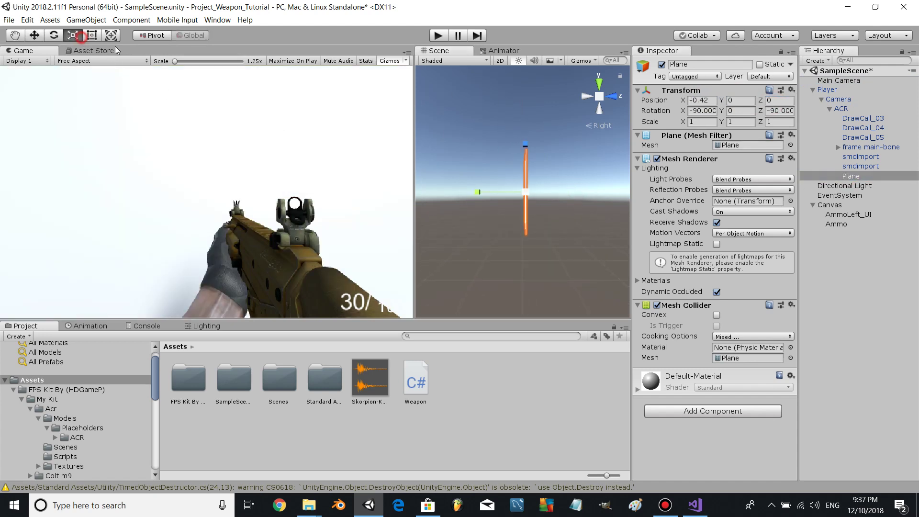
{"action": "left_click_drag", "start_coordinate": [530, 193], "coordinate": [472, 180]}
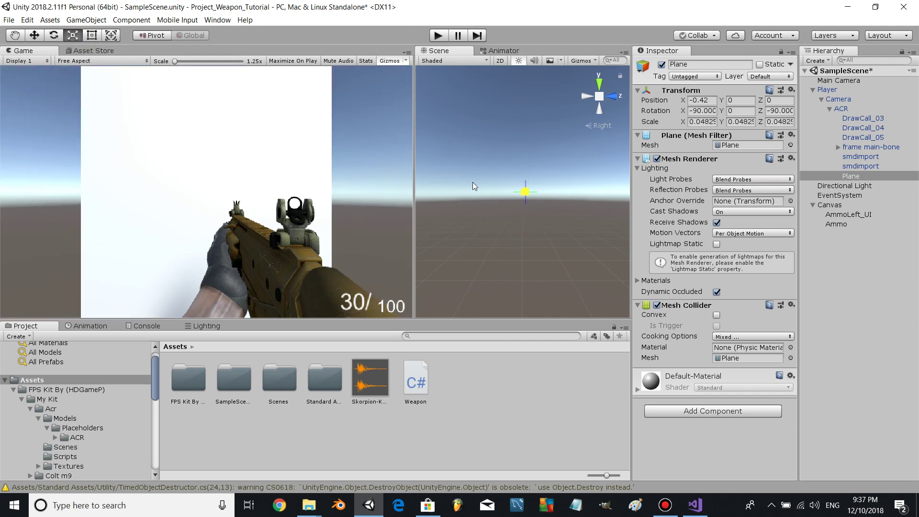
{"action": "left_click", "coordinate": [617, 96]}
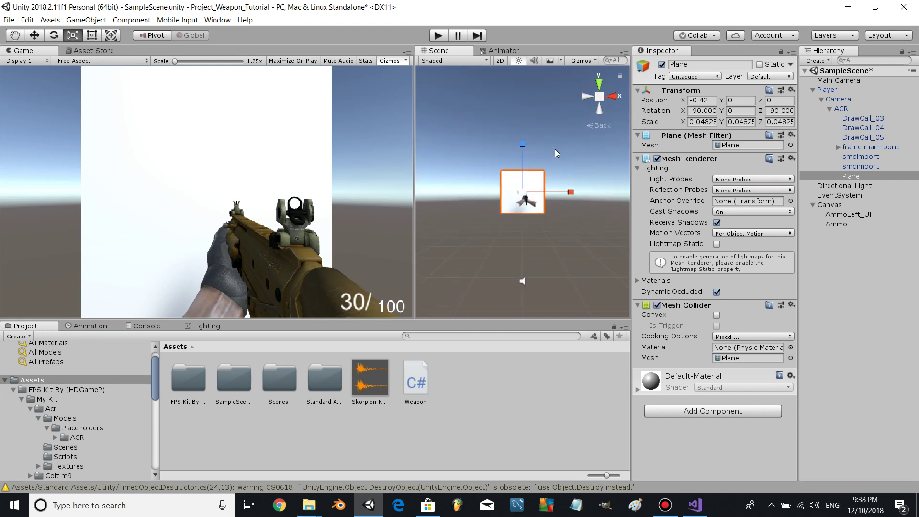
{"action": "key", "text": "f"}
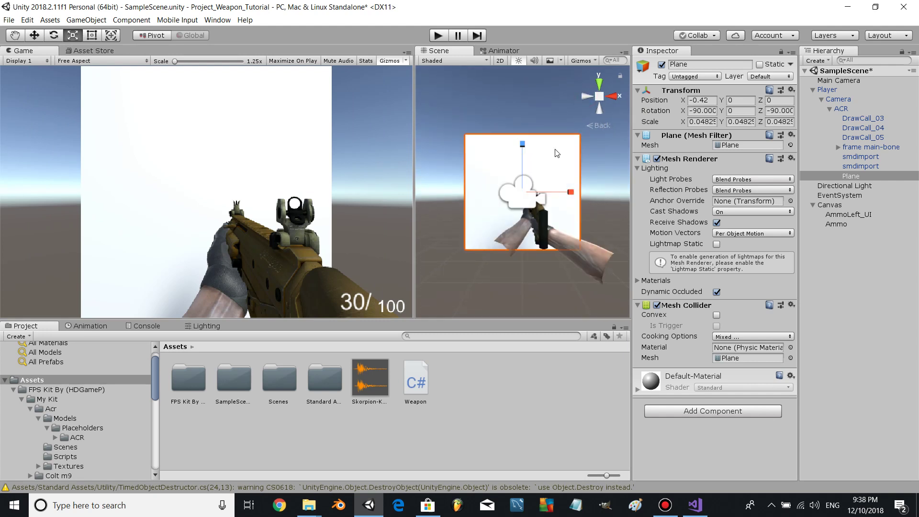
{"action": "scroll", "coordinate": [522, 191], "scroll_direction": "up", "scroll_amount": 2}
{"action": "left_click_drag", "start_coordinate": [521, 191], "coordinate": [475, 192]}
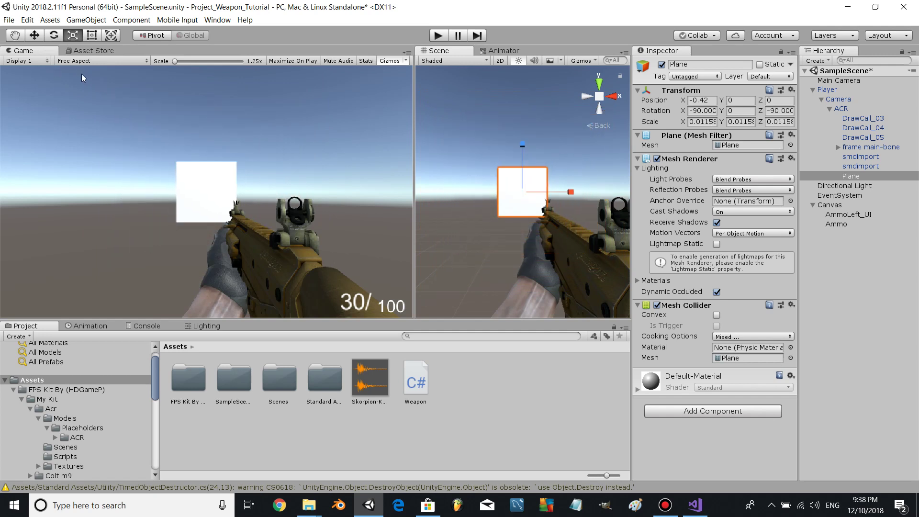
- Move the small plane to the ACR's barrel, checking side and back views
{"action": "left_click", "coordinate": [34, 35]}
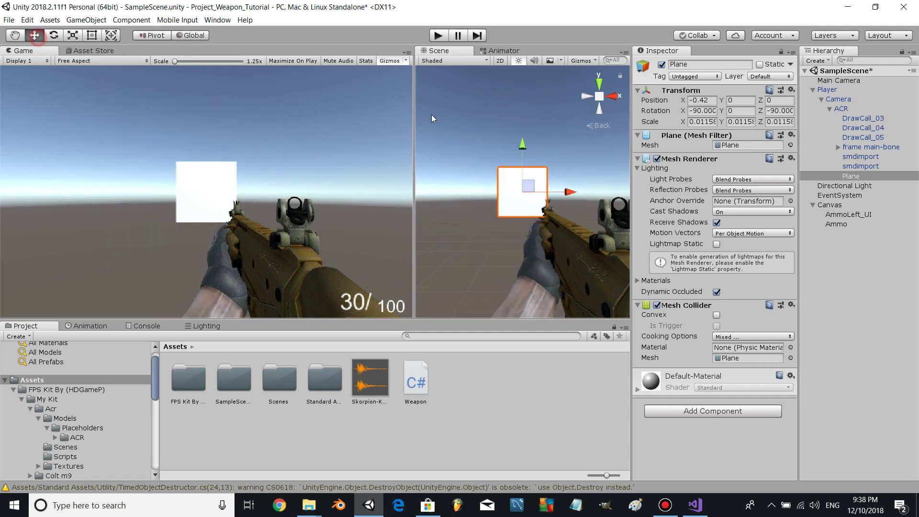
{"action": "left_click", "coordinate": [617, 97]}
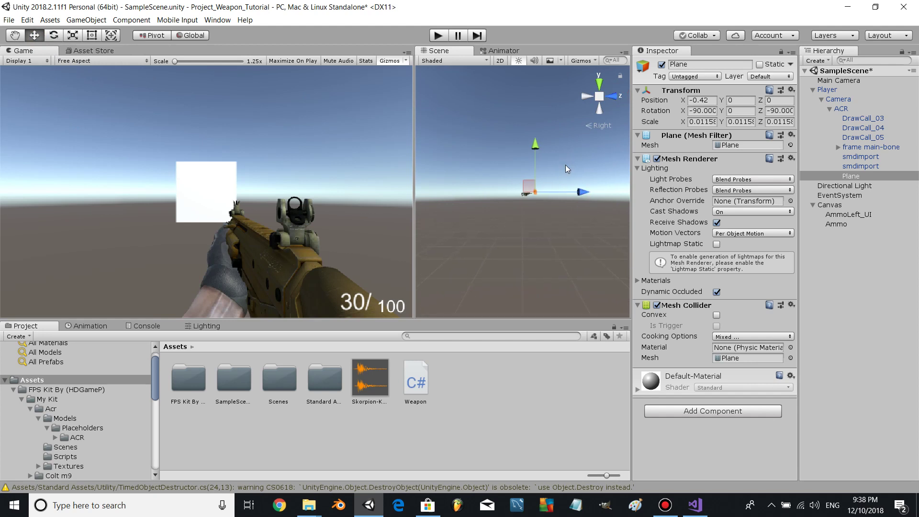
{"action": "left_click_drag", "start_coordinate": [575, 193], "coordinate": [572, 198]}
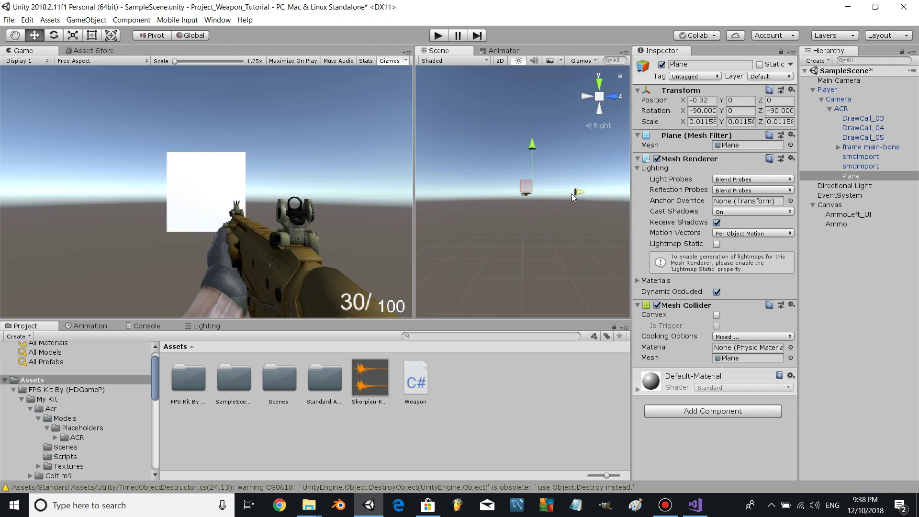
{"action": "left_click", "coordinate": [587, 96]}
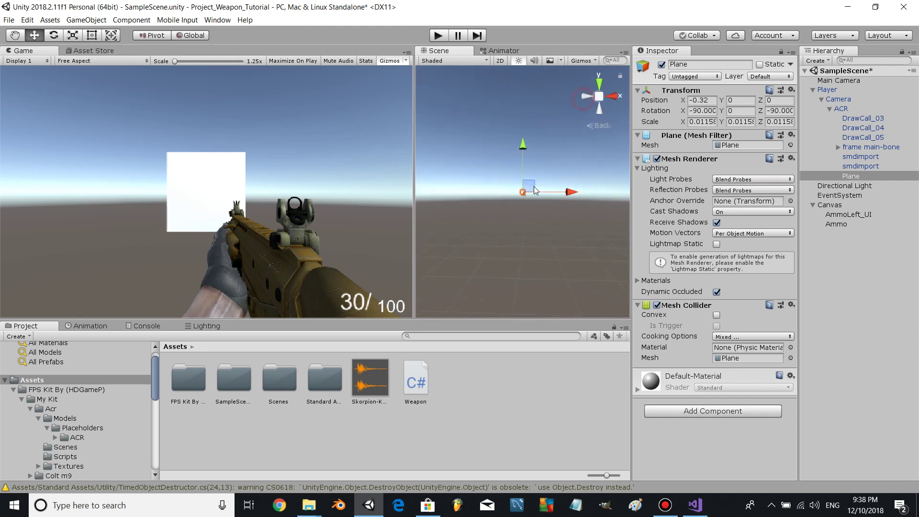
{"action": "left_click_drag", "start_coordinate": [566, 192], "coordinate": [569, 192]}
{"action": "left_click_drag", "start_coordinate": [523, 145], "coordinate": [522, 150]}
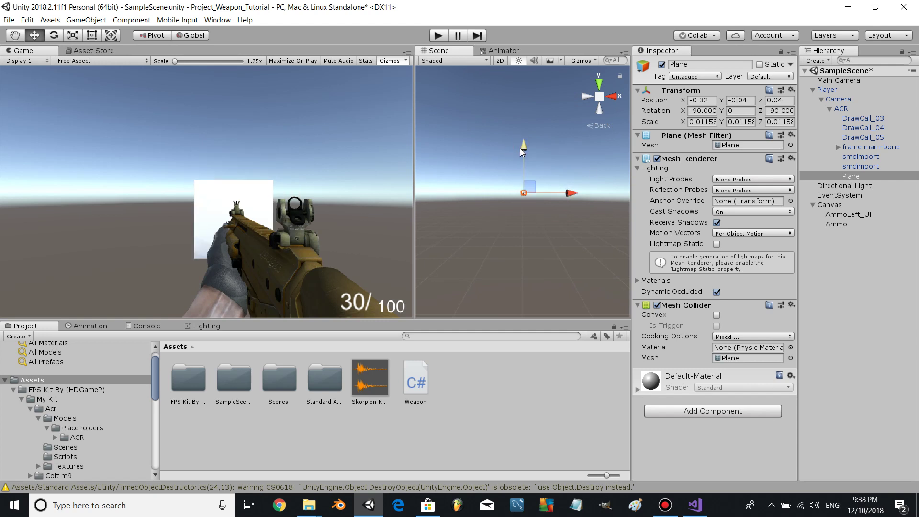
- Create a material in the Assets folder and name it Orange
{"action": "right_click", "coordinate": [521, 373]}
{"action": "mouse_move", "coordinate": [547, 128]}
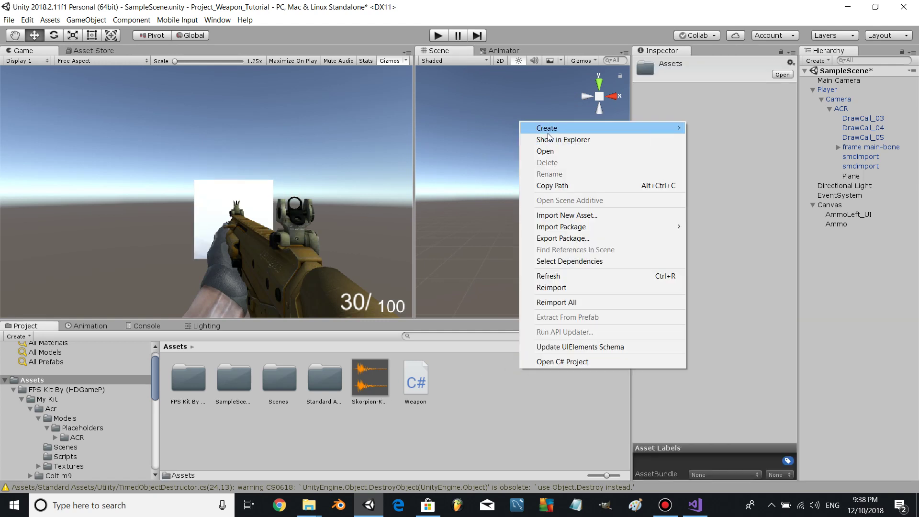
{"action": "left_click", "coordinate": [737, 257]}
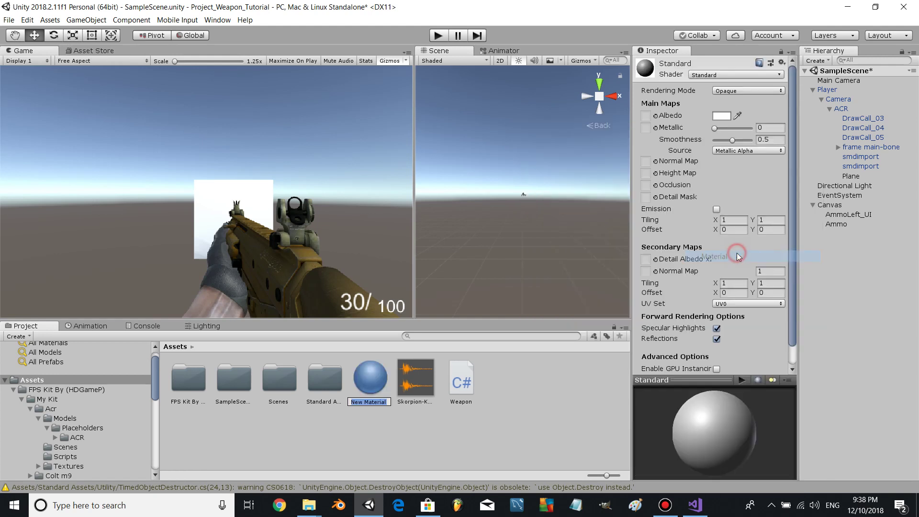
{"action": "type", "text": "Orange"}
{"action": "key", "text": "Return"}
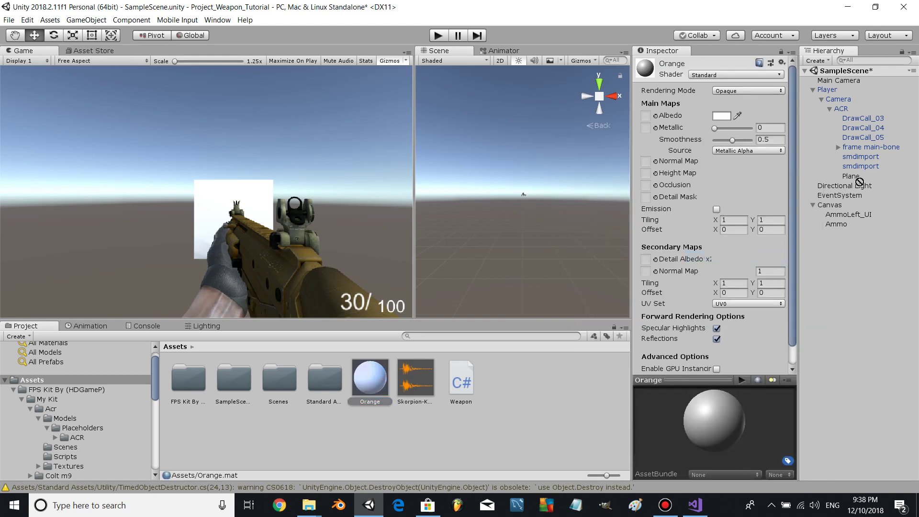
- Drop Orange onto the Plane and set its Albedo colour to orange (FF7C00)
{"action": "left_click_drag", "start_coordinate": [861, 186], "coordinate": [857, 179]}
{"action": "left_click", "coordinate": [722, 115]}
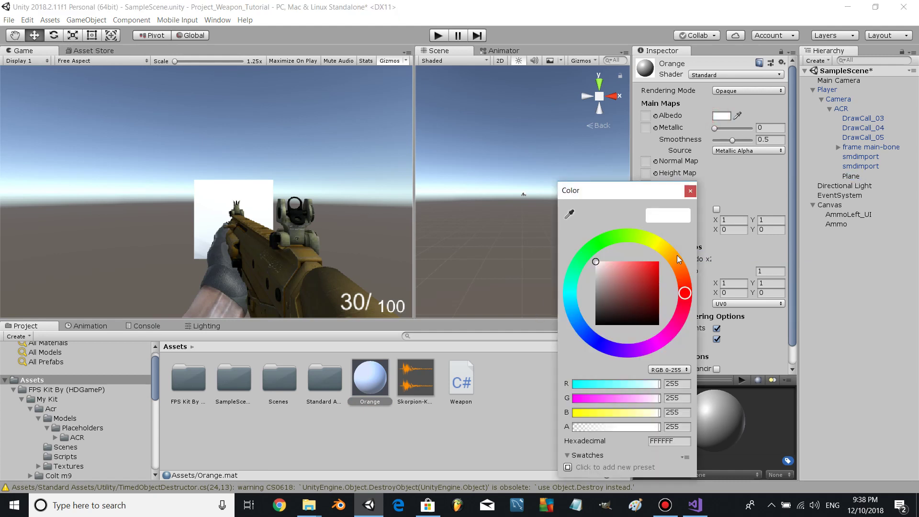
{"action": "mouse_move", "coordinate": [667, 267]}
{"action": "left_mouse_down"}
{"action": "mouse_move", "coordinate": [668, 248]}
{"action": "mouse_move", "coordinate": [677, 264]}
{"action": "left_mouse_up"}
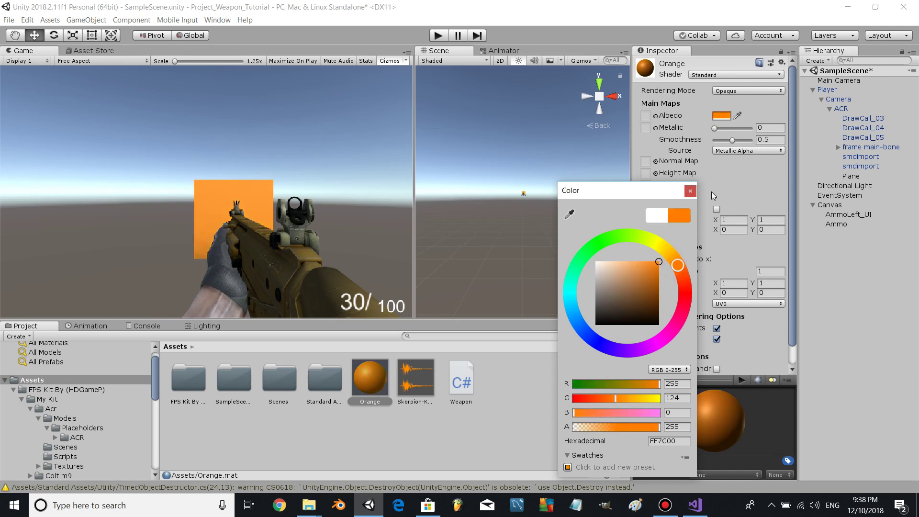
{"action": "left_click", "coordinate": [691, 191]}
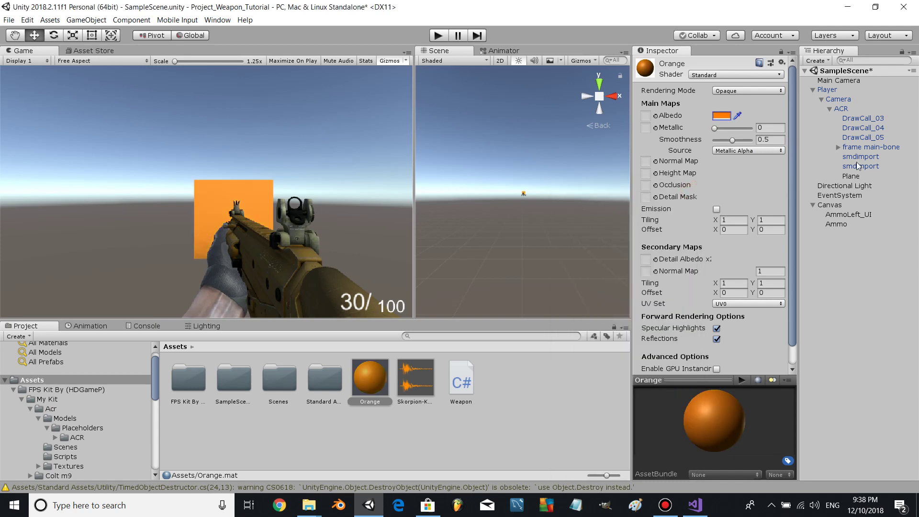
{"action": "left_click", "coordinate": [852, 176]}
- Add a Point Light under Plane and position it at the rifle muzzle
{"action": "left_click", "coordinate": [86, 19]}
{"action": "mouse_move", "coordinate": [90, 90]}
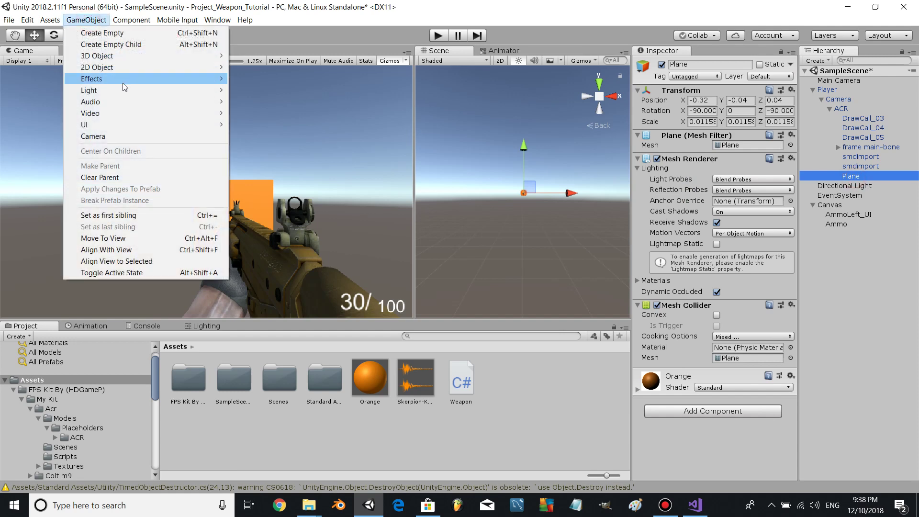
{"action": "left_click", "coordinate": [260, 101]}
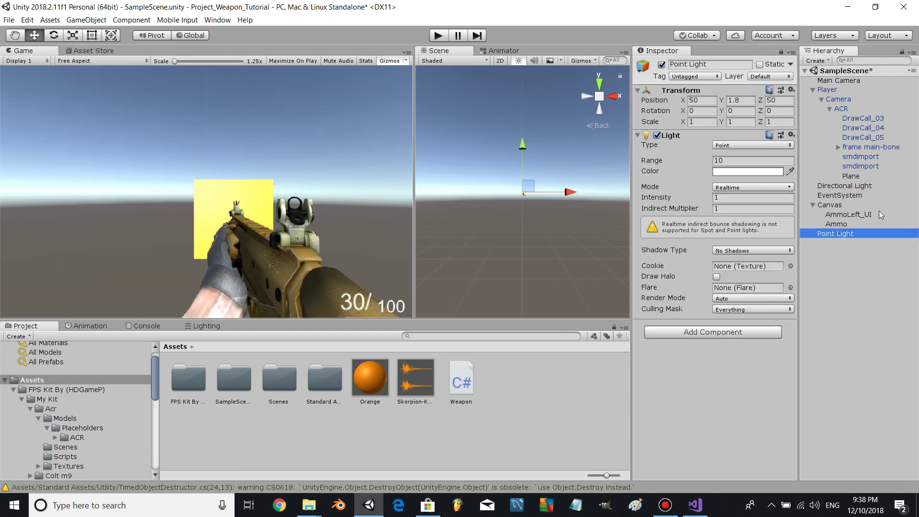
{"action": "left_click_drag", "start_coordinate": [859, 217], "coordinate": [858, 179]}
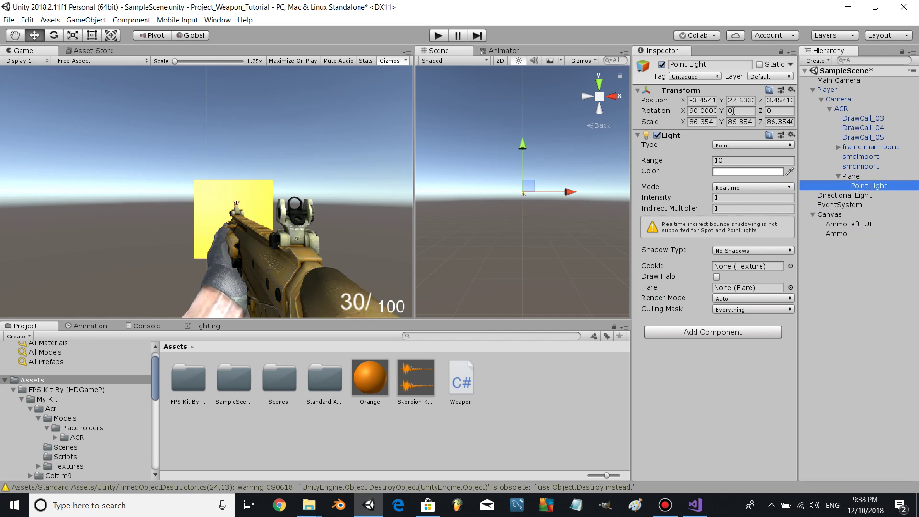
{"action": "left_click", "coordinate": [706, 100]}
{"action": "type", "text": "0"}
{"action": "key", "text": "Tab"}
{"action": "type", "text": "0"}
{"action": "key", "text": "Tab"}
{"action": "type", "text": "0"}
{"action": "left_click_drag", "start_coordinate": [574, 193], "coordinate": [560, 192]}
{"action": "key", "text": "ctrl+z"}
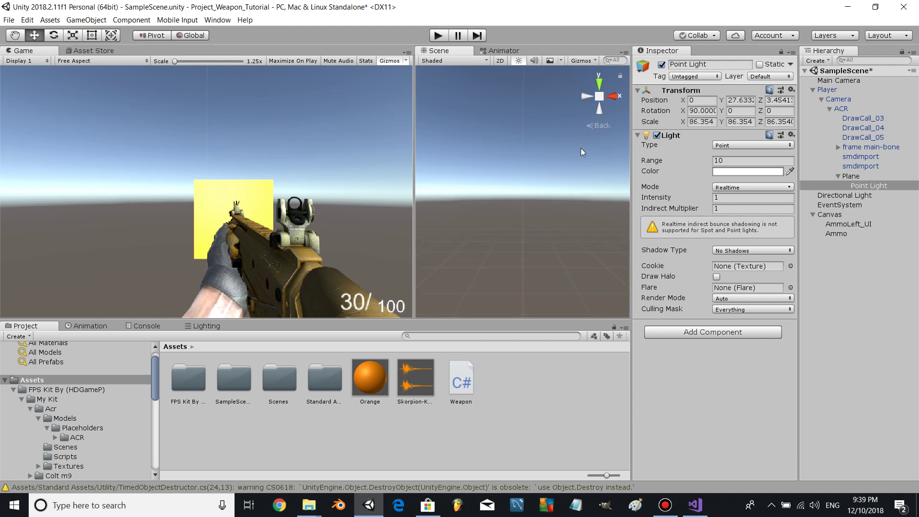
{"action": "left_click", "coordinate": [612, 96]}
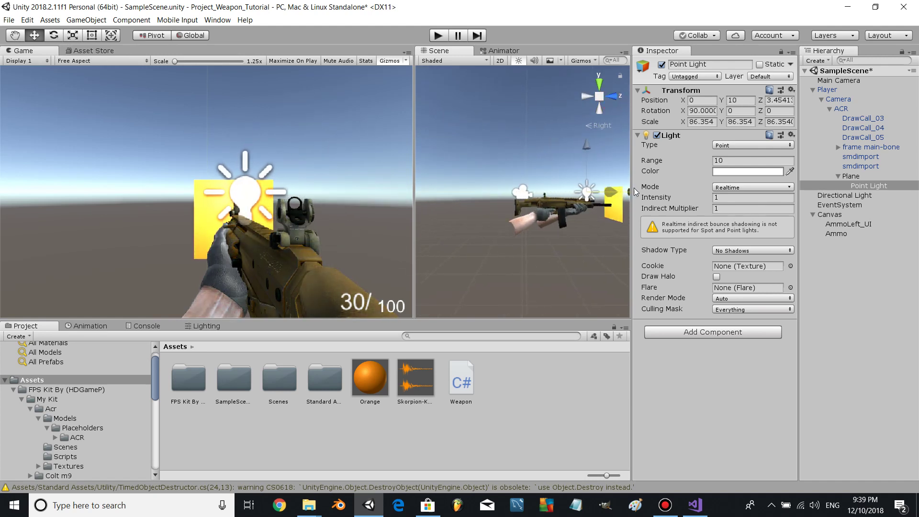
{"action": "mouse_move", "coordinate": [568, 189]}
{"action": "left_mouse_down"}
{"action": "mouse_move", "coordinate": [646, 204]}
{"action": "mouse_move", "coordinate": [587, 168]}
{"action": "mouse_move", "coordinate": [596, 154]}
{"action": "left_mouse_up"}
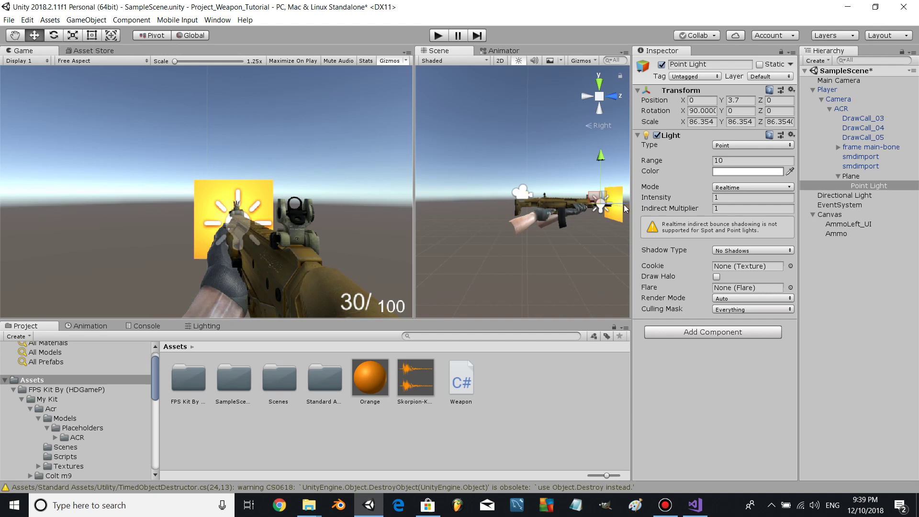
{"action": "left_click_drag", "start_coordinate": [624, 204], "coordinate": [623, 205]}
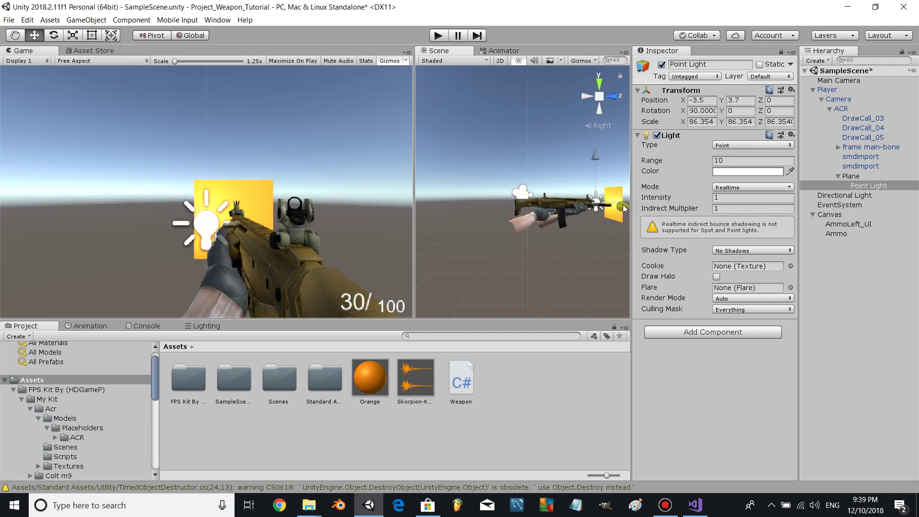
- Colour the point light orange (FFA400) and shift it back onto the flash plane
{"action": "left_click", "coordinate": [742, 172]}
{"action": "left_click", "coordinate": [670, 261]}
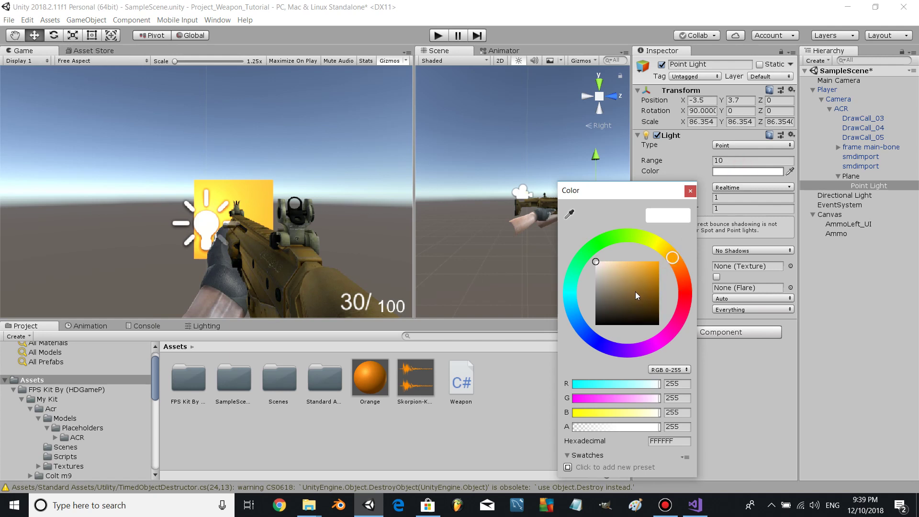
{"action": "left_click_drag", "start_coordinate": [635, 293], "coordinate": [677, 231]}
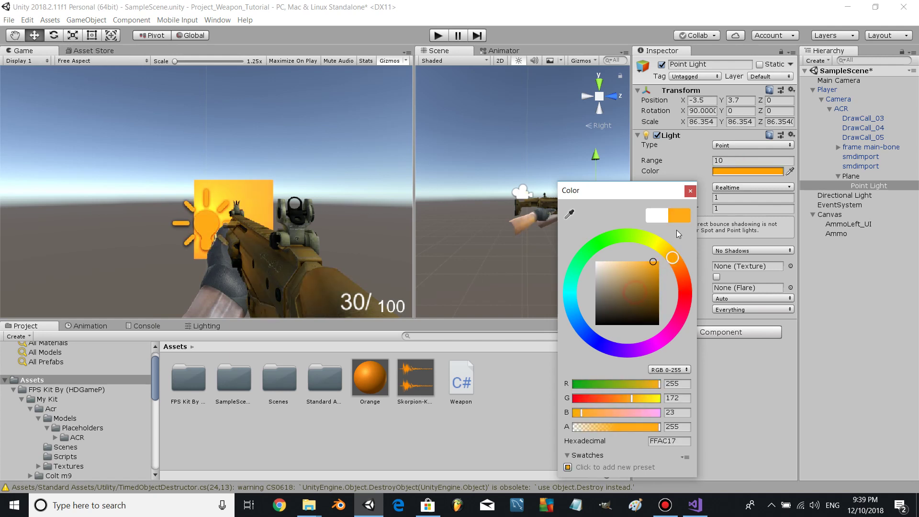
{"action": "left_click", "coordinate": [689, 191]}
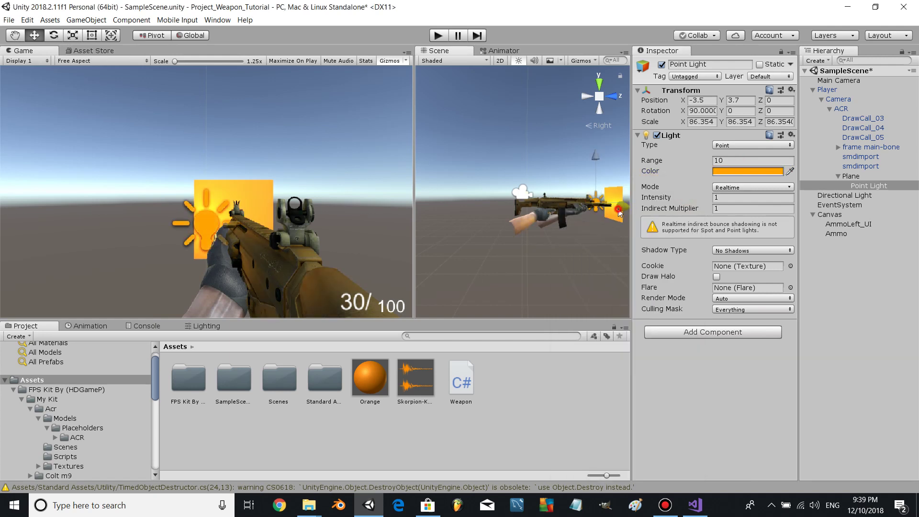
{"action": "left_click_drag", "start_coordinate": [597, 201], "coordinate": [620, 209]}
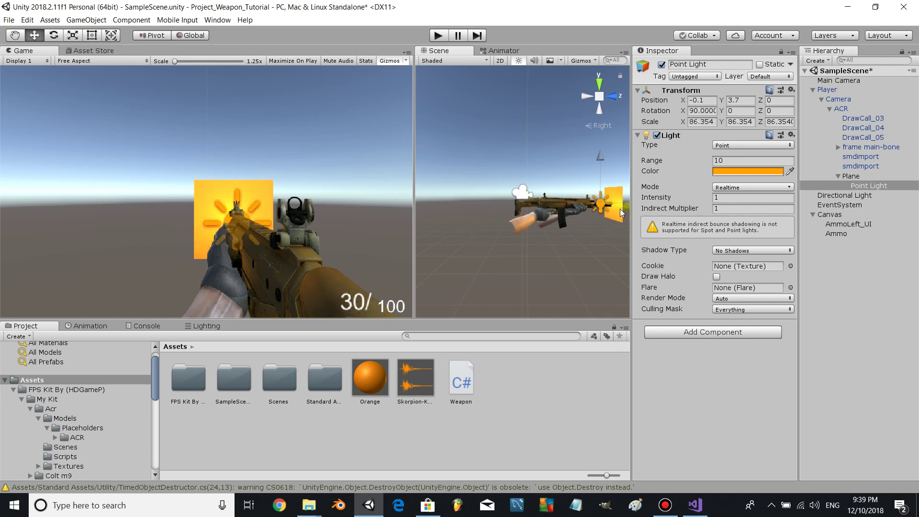
- Rename Plane to Muzzleflash and assign it to ACR's Weapon script Muzzleflash field
{"action": "left_click", "coordinate": [852, 176]}
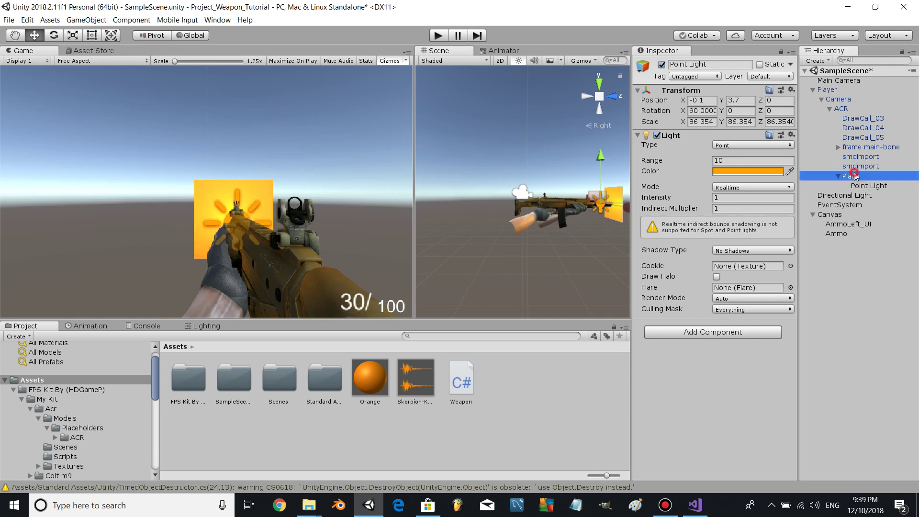
{"action": "left_click", "coordinate": [717, 66]}
{"action": "type", "text": "Muzzleflash"}
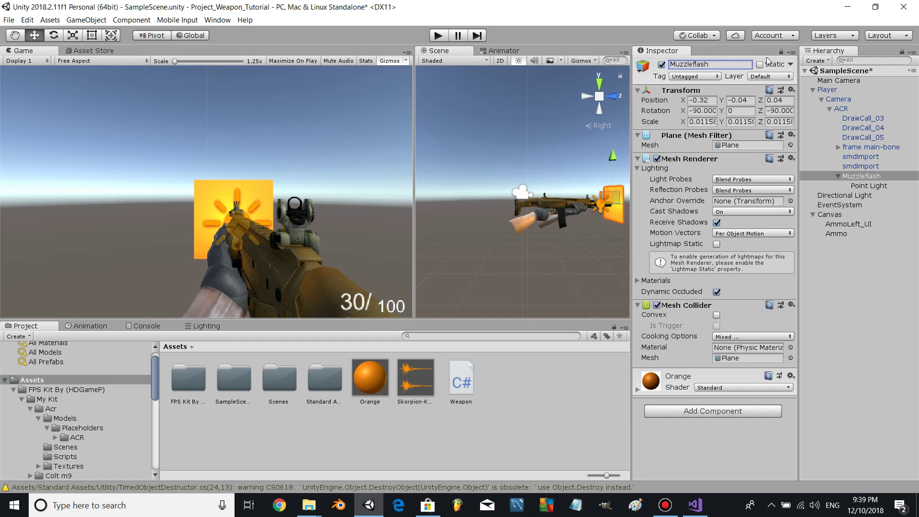
{"action": "left_click", "coordinate": [855, 109]}
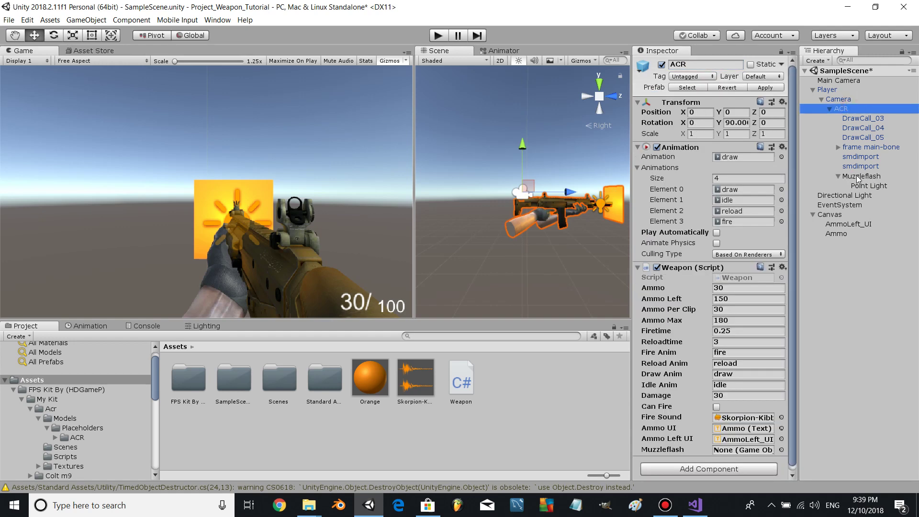
{"action": "left_click_drag", "start_coordinate": [859, 179], "coordinate": [743, 453]}
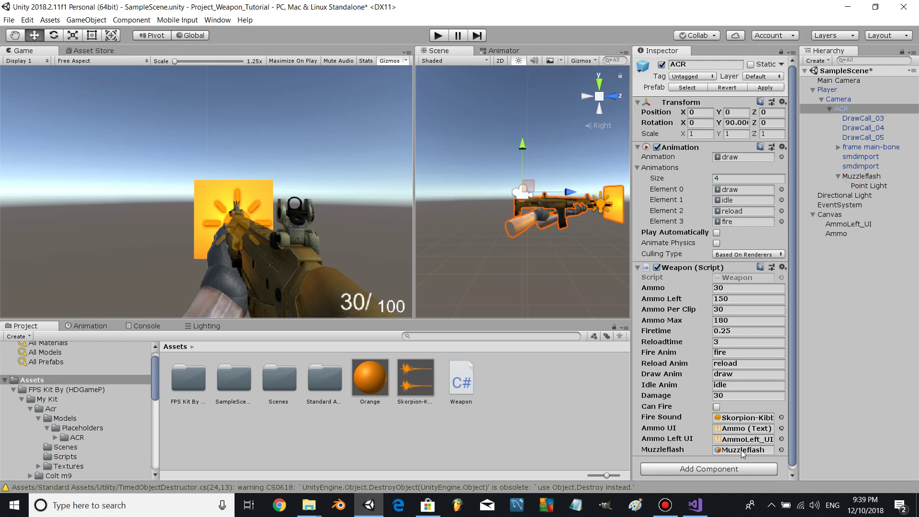
- Save the scene and deactivate Muzzleflash so it starts hidden
{"action": "key", "text": "ctrl+s"}
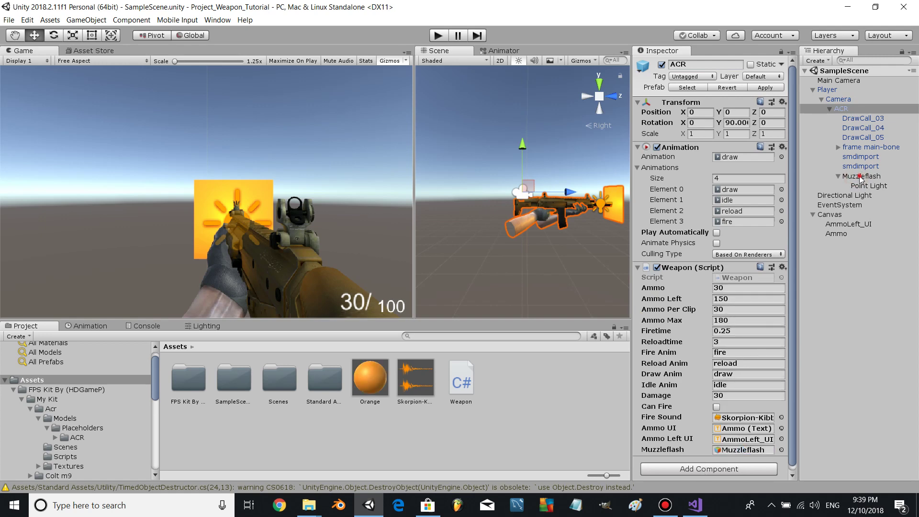
{"action": "left_click", "coordinate": [861, 176]}
{"action": "left_click", "coordinate": [662, 65]}
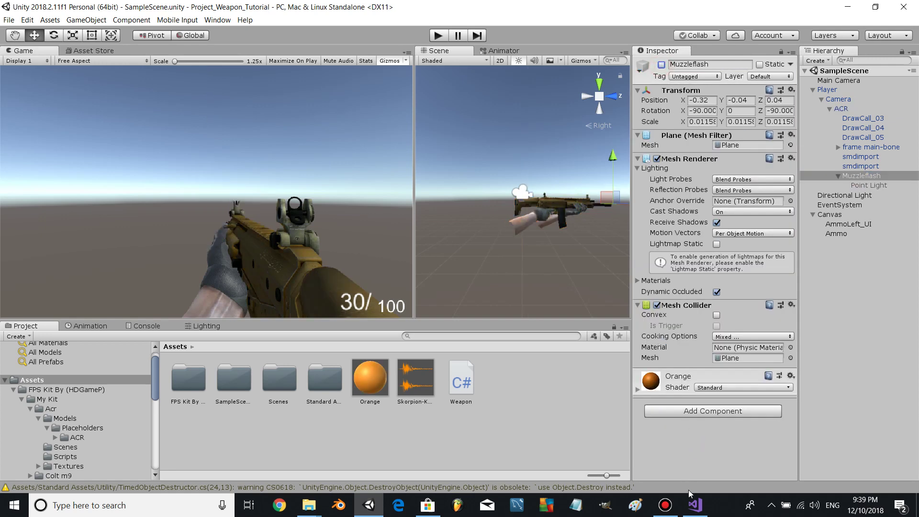
- Add muzzleflash.SetActive(true) to Fire() in Weapon.cs
{"action": "left_click", "coordinate": [694, 505]}
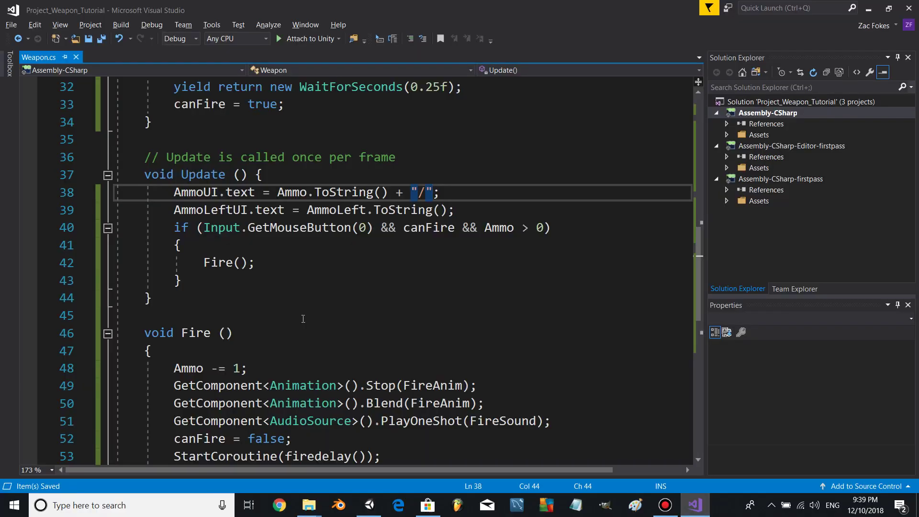
{"action": "scroll", "coordinate": [304, 318], "scroll_direction": "down", "scroll_amount": 1}
{"action": "left_click", "coordinate": [385, 407]}
{"action": "key", "text": "Return"}
{"action": "type", "text": "Mujz"}
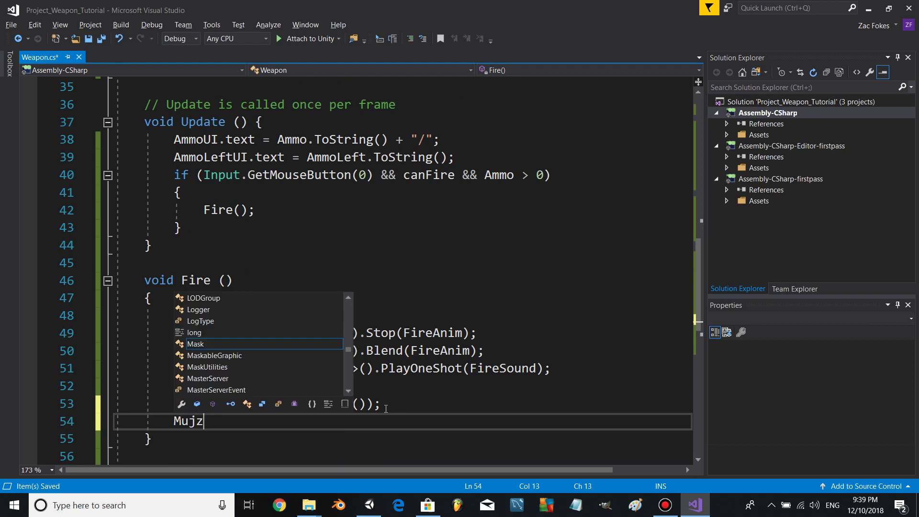
{"action": "key", "text": "BackSpace"}
{"action": "key", "text": "BackSpace"}
{"action": "key", "text": "BackSpace"}
{"action": "key", "text": "BackSpace"}
{"action": "type", "text": "muzzleflash.SetA"}
{"action": "key", "text": "Tab"}
{"action": "type", "text": "(true"}
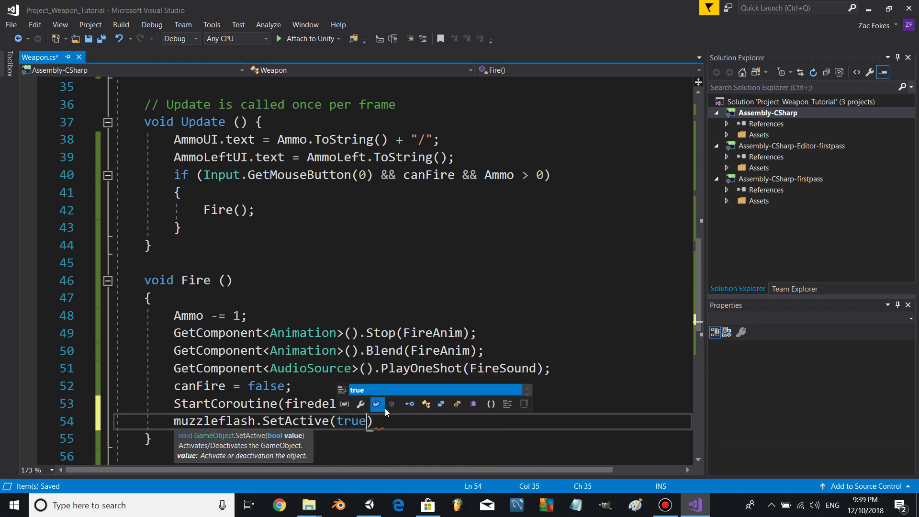
{"action": "type", "text": ");"}
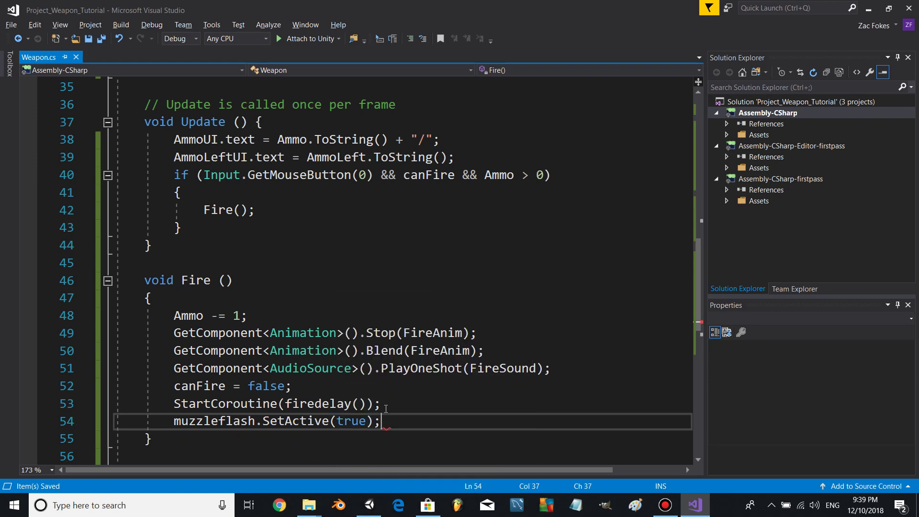
- Duplicate the StartCoroutine line in Fire() as StartCoroutine(flashdelay()) and save
{"action": "left_click", "coordinate": [175, 404]}
{"action": "left_click_drag", "start_coordinate": [175, 404], "coordinate": [381, 404]}
{"action": "key", "text": "ctrl+c"}
{"action": "key", "text": "End"}
{"action": "key", "text": "Return"}
{"action": "key", "text": "ctrl+v"}
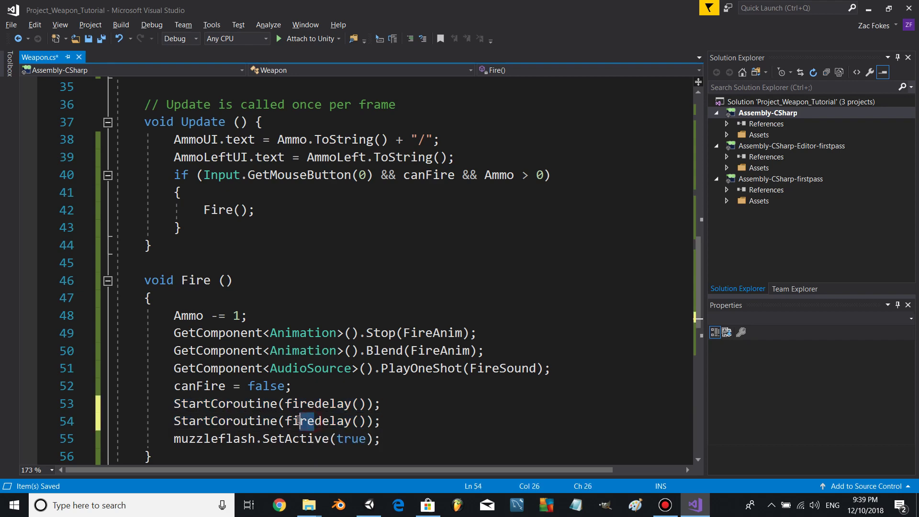
{"action": "left_click", "coordinate": [287, 421]}
{"action": "key", "text": "Delete"}
{"action": "key", "text": "Delete"}
{"action": "key", "text": "Delete"}
{"action": "type", "text": "flash"}
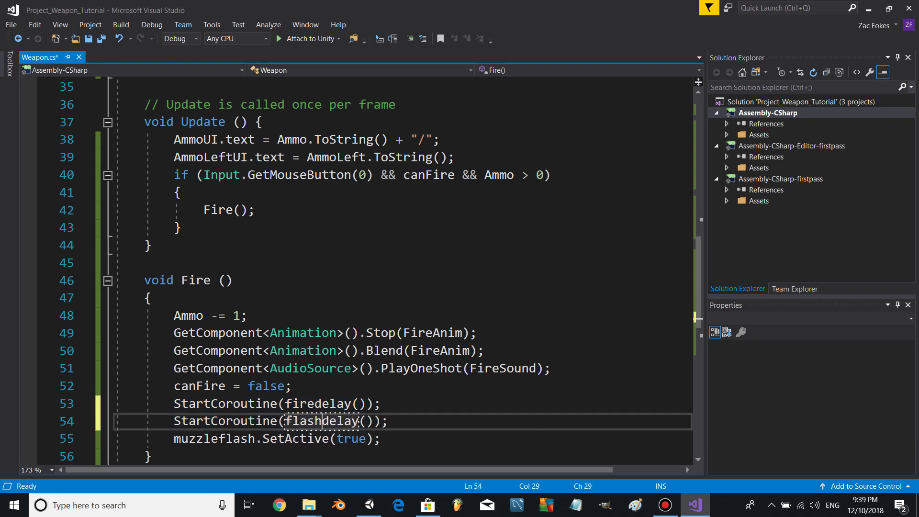
{"action": "key", "text": "ctrl+s"}
{"action": "scroll", "coordinate": [287, 421], "scroll_direction": "down", "scroll_amount": 1}
{"action": "scroll", "coordinate": [288, 421], "scroll_direction": "down", "scroll_amount": 1}
{"action": "scroll", "coordinate": [259, 394], "scroll_direction": "down", "scroll_amount": 2}
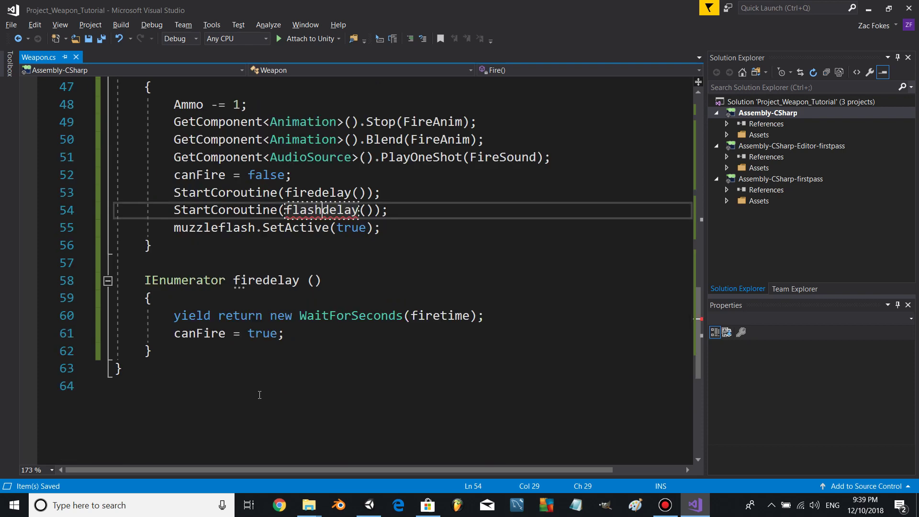
- Copy the firedelay method as flashdelay, waiting 0.15f, and save
{"action": "left_click_drag", "start_coordinate": [143, 281], "coordinate": [177, 348]}
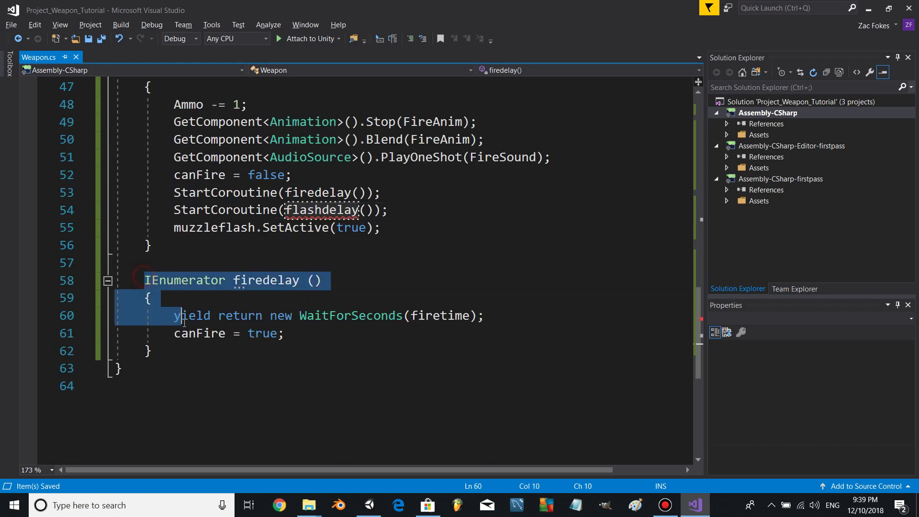
{"action": "key", "text": "ctrl+c"}
{"action": "left_click", "coordinate": [177, 348]}
{"action": "key", "text": "Return"}
{"action": "key", "text": "Return"}
{"action": "key", "text": "ctrl+v"}
{"action": "left_click", "coordinate": [262, 386]}
{"action": "key", "text": "shift+Left"}
{"action": "key", "text": "shift+Left"}
{"action": "key", "text": "shift+Left"}
{"action": "type", "text": "flash"}
{"action": "left_click", "coordinate": [442, 423]}
{"action": "double_click", "coordinate": [459, 422]}
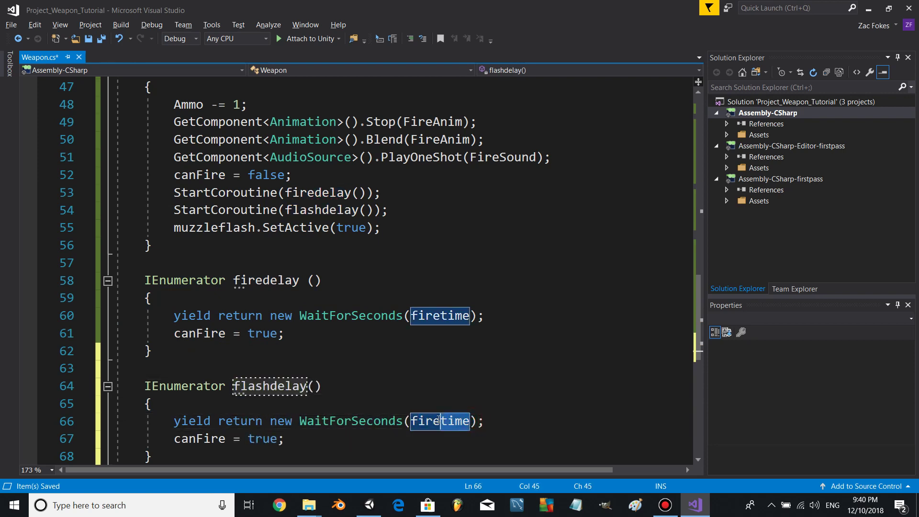
{"action": "left_click", "coordinate": [412, 423]}
{"action": "type", "text": "0.15"}
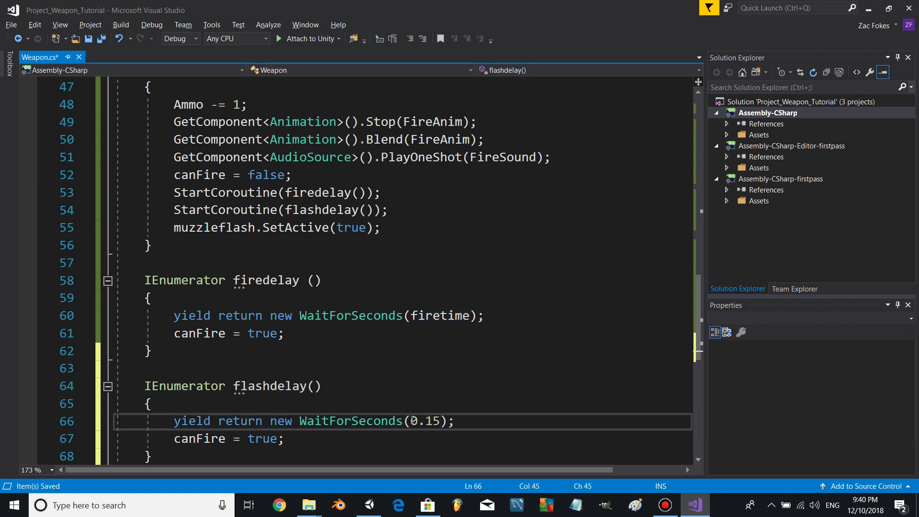
{"action": "type", "text": "f"}
{"action": "key", "text": "ctrl+s"}
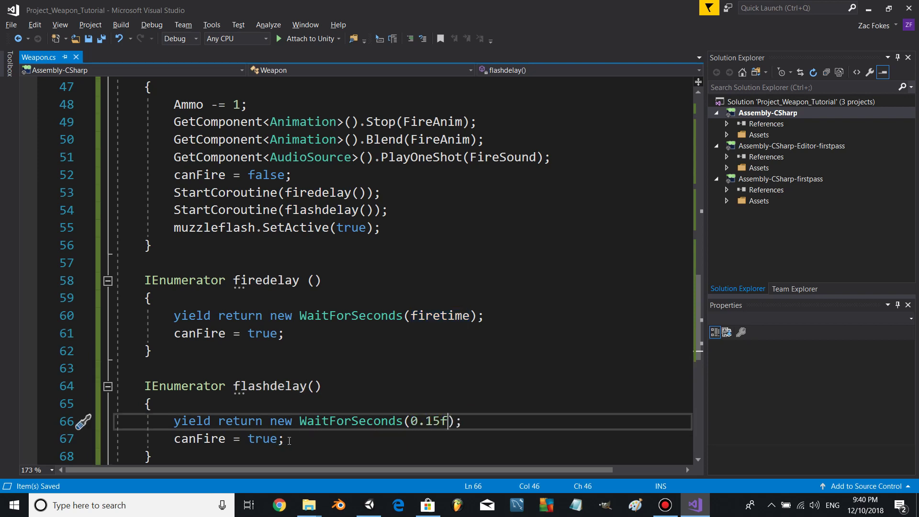
- Make flashdelay call muzzleflash.SetActive(false) instead of canFire = true, and save
{"action": "left_click_drag", "start_coordinate": [289, 441], "coordinate": [180, 441]}
{"action": "type", "text": "muzz"}
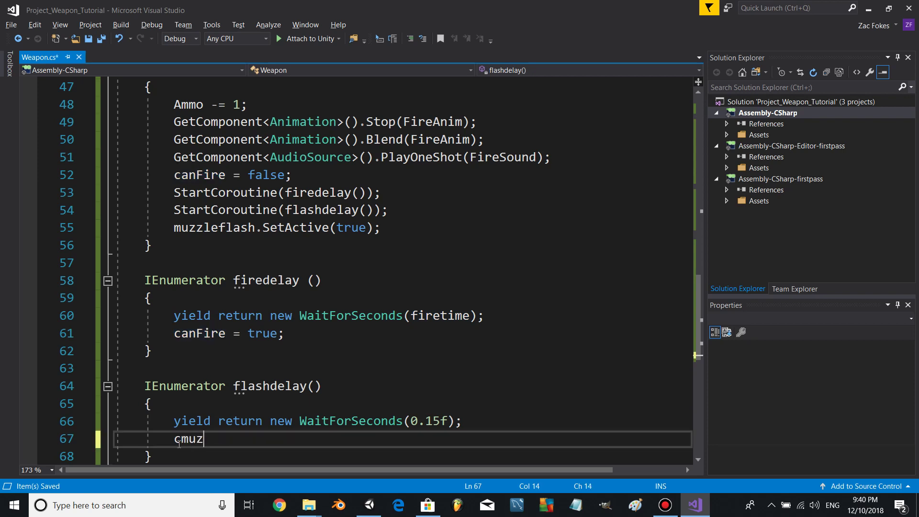
{"action": "key", "text": "BackSpace"}
{"action": "key", "text": "BackSpace"}
{"action": "key", "text": "BackSpace"}
{"action": "type", "text": "muzzleflash.SetA"}
{"action": "key", "text": "Tab"}
{"action": "type", "text": "(false);"}
{"action": "key", "text": "ctrl+s"}
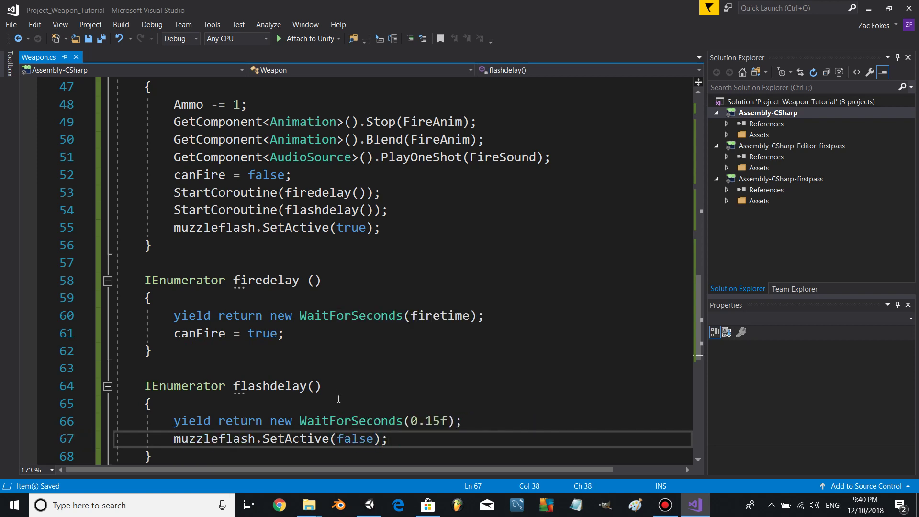
- Play-test firing the ACR, inspect its components, then stop playback
{"action": "left_click", "coordinate": [370, 506]}
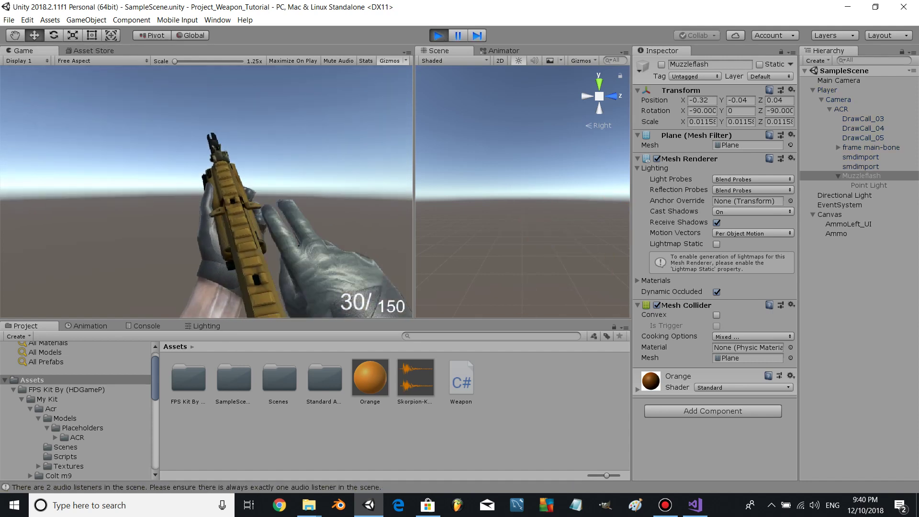
{"action": "left_click", "coordinate": [375, 131]}
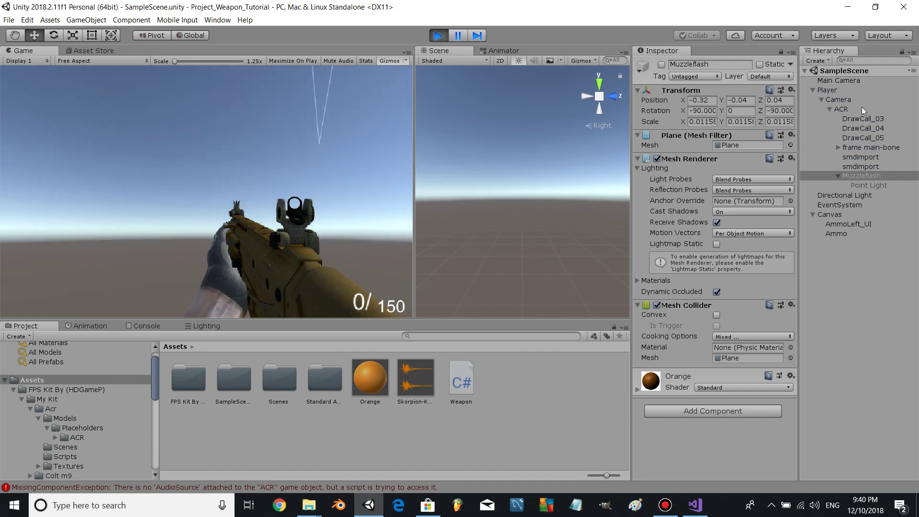
{"action": "left_click", "coordinate": [861, 109]}
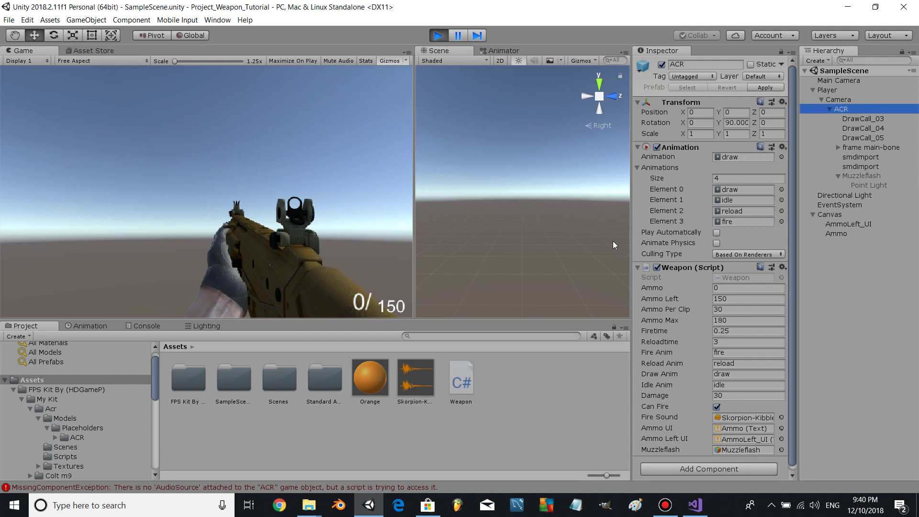
{"action": "left_click", "coordinate": [437, 34]}
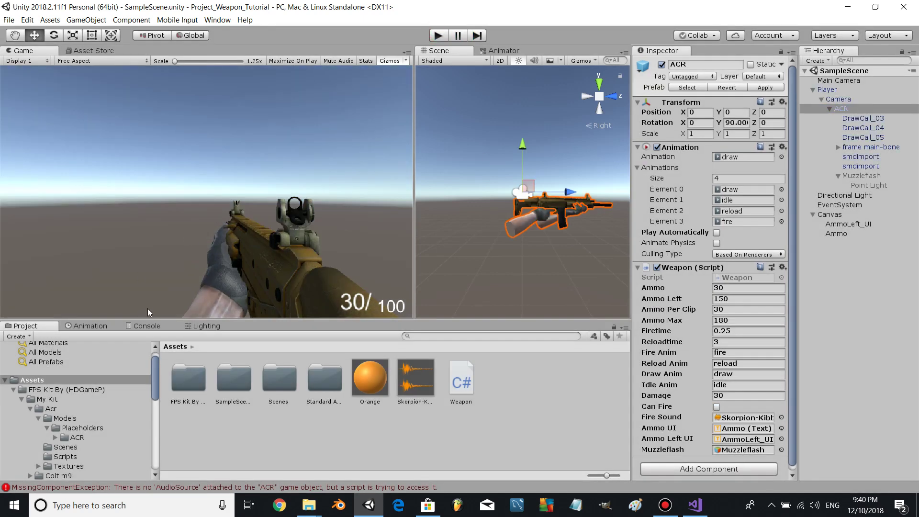
- Add an Audio Source component to ACR and clear the Console errors
{"action": "left_click", "coordinate": [842, 109]}
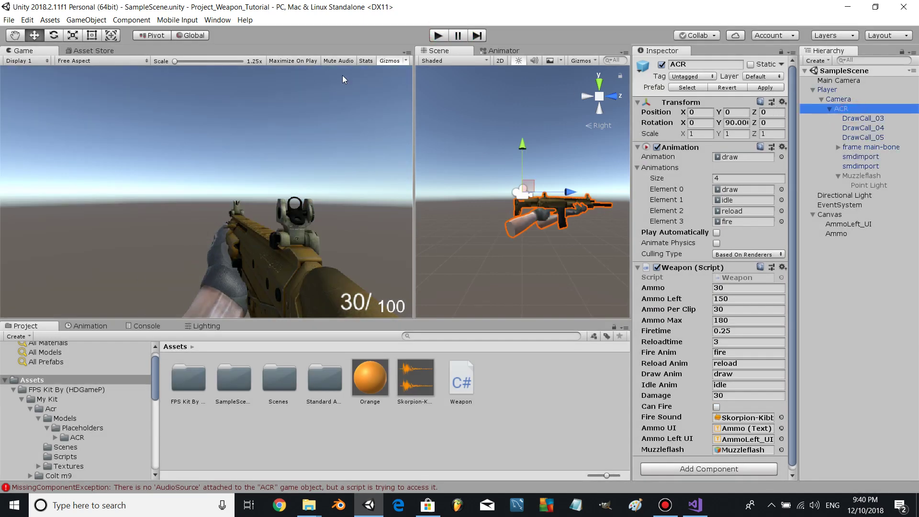
{"action": "left_click", "coordinate": [132, 20]}
{"action": "mouse_move", "coordinate": [137, 102]}
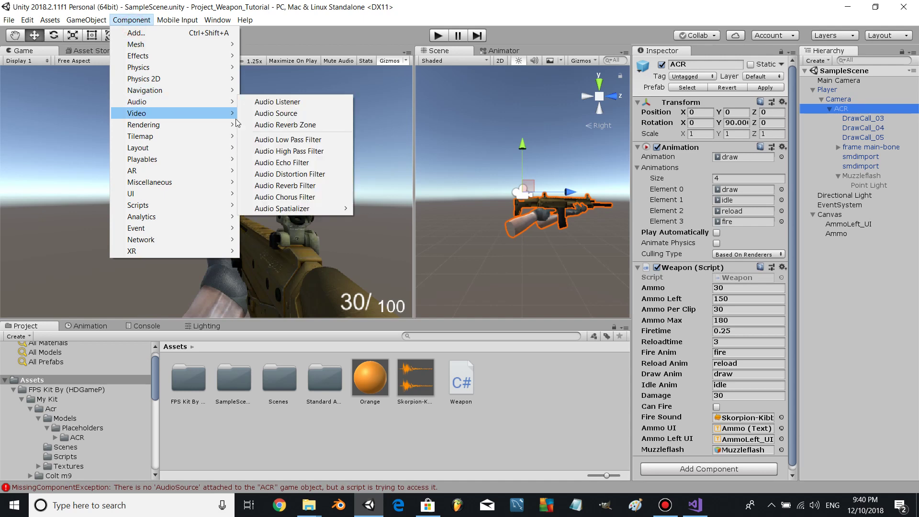
{"action": "left_click", "coordinate": [258, 114]}
{"action": "left_click", "coordinate": [133, 327]}
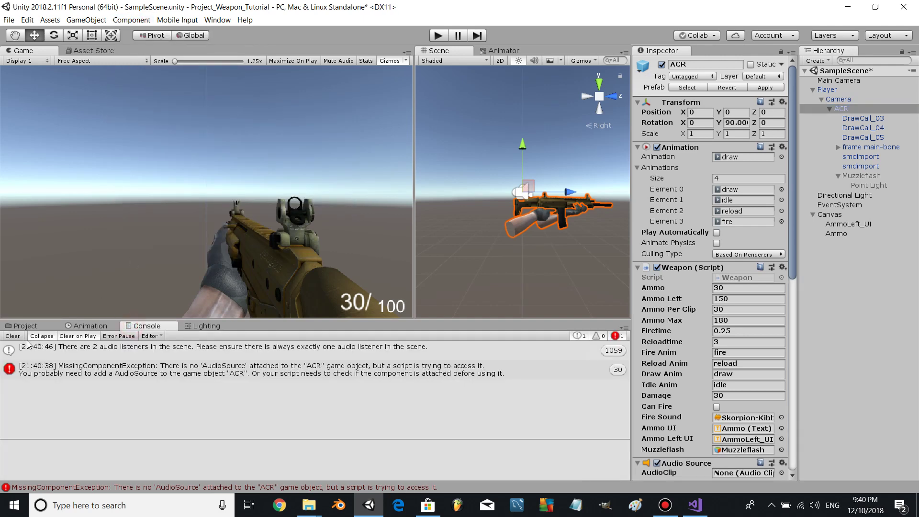
{"action": "left_click", "coordinate": [13, 336]}
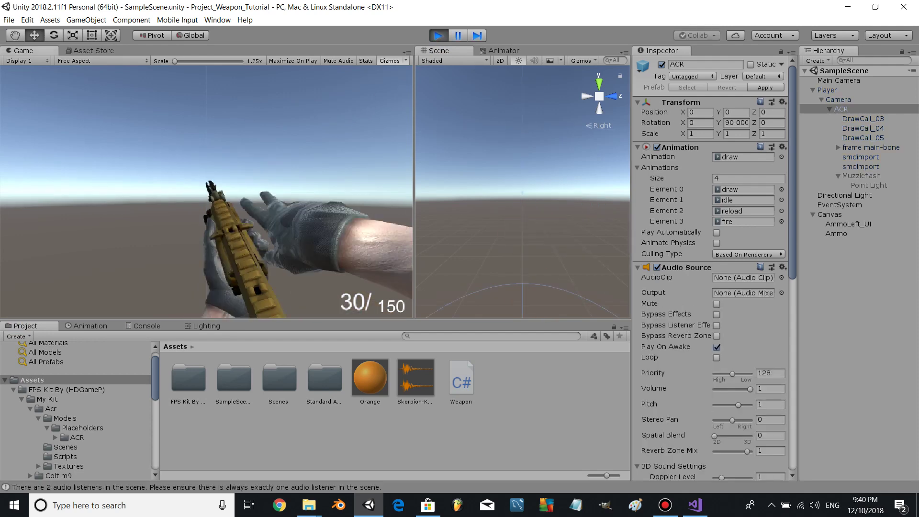
- Fire five shots to check muzzle flashes and ammo drop, then exit Play mode
{"action": "left_click", "coordinate": [207, 192]}
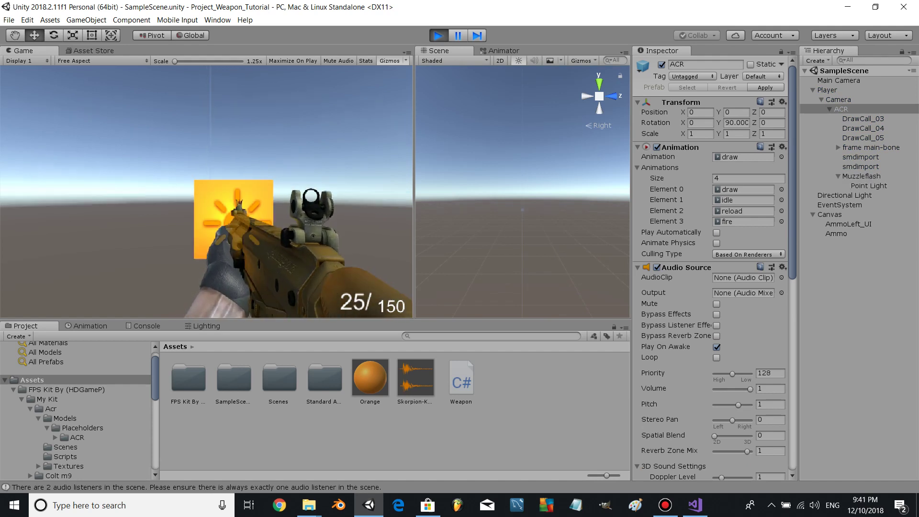
{"action": "left_click", "coordinate": [207, 193]}
{"action": "left_click", "coordinate": [206, 192]}
{"action": "left_click", "coordinate": [207, 193]}
{"action": "left_click", "coordinate": [207, 192]}
{"action": "left_click", "coordinate": [207, 192]}
{"action": "key", "text": "ctrl+p"}
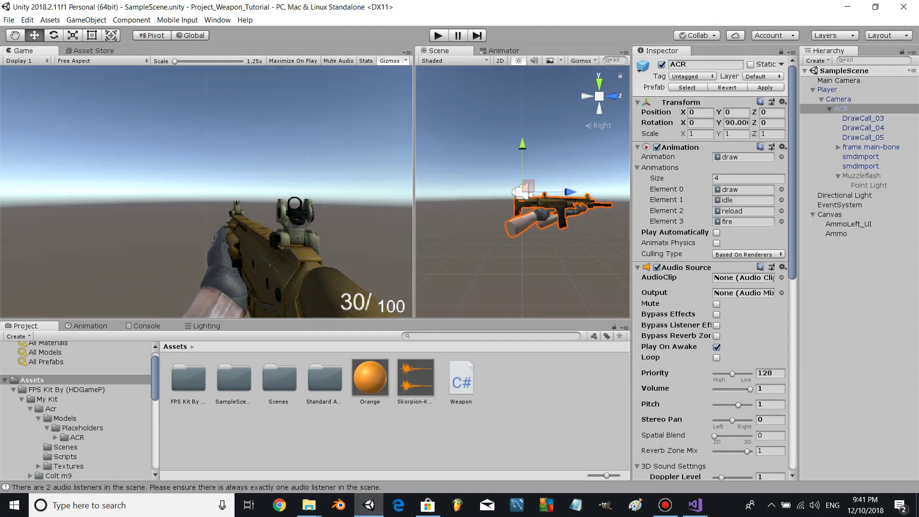
- Duplicate Update's GetMouseButton fire if-block directly below it
{"action": "left_click", "coordinate": [695, 504]}
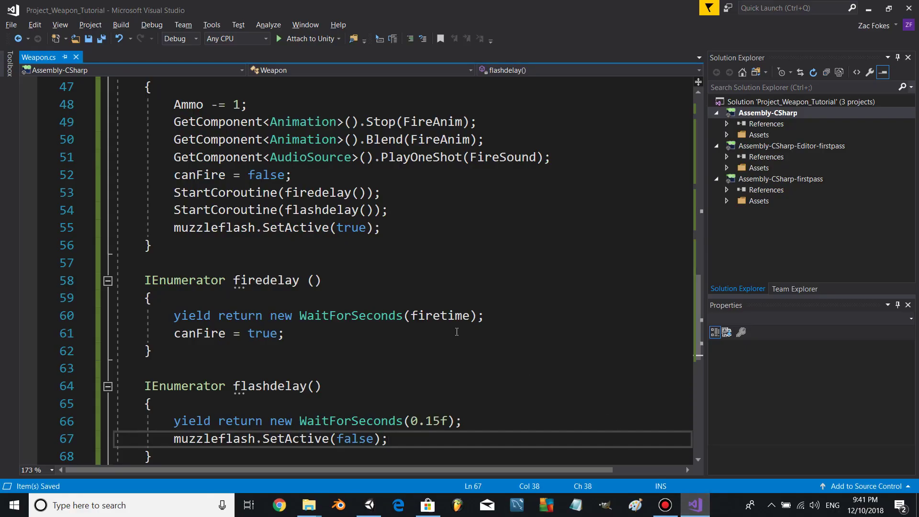
{"action": "scroll", "coordinate": [456, 332], "scroll_direction": "up", "scroll_amount": 2}
{"action": "scroll", "coordinate": [456, 331], "scroll_direction": "up", "scroll_amount": 2}
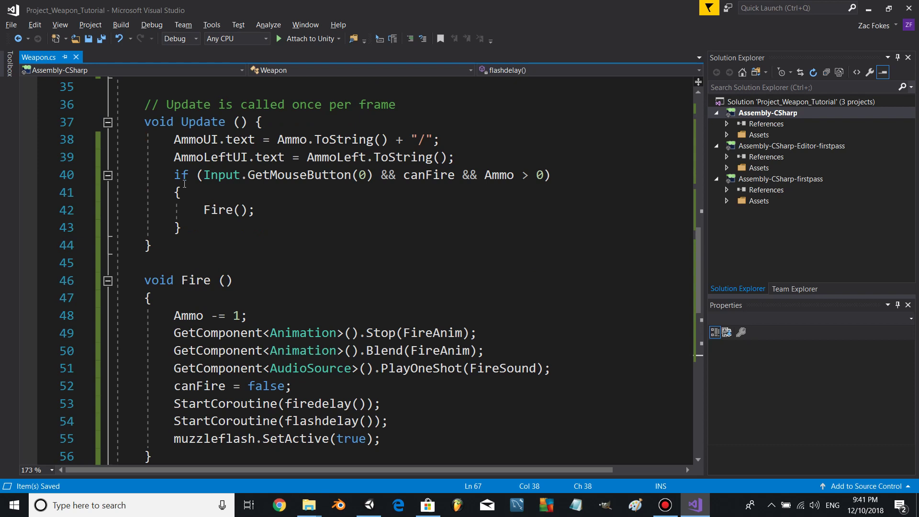
{"action": "left_click_drag", "start_coordinate": [174, 174], "coordinate": [188, 229]}
{"action": "left_click", "coordinate": [196, 226]}
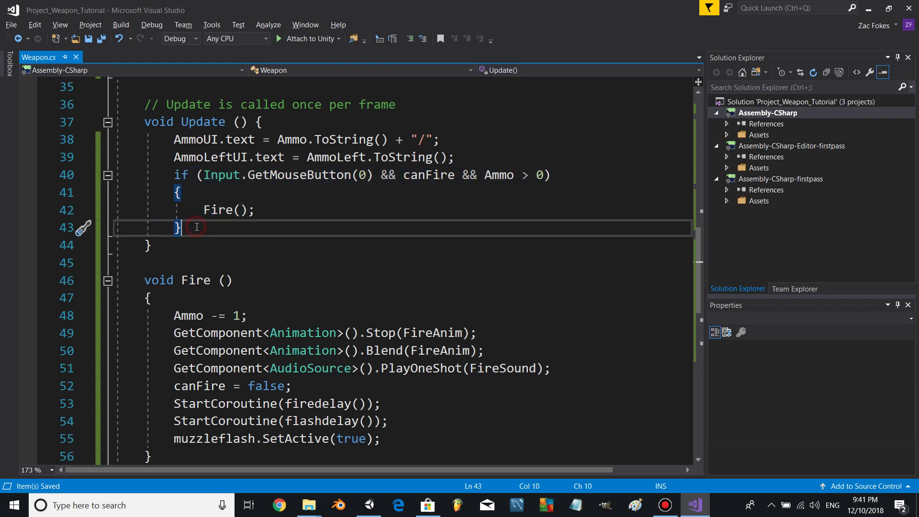
{"action": "key", "text": "Return"}
{"action": "key", "text": "Return"}
{"action": "key", "text": "ctrl+v"}
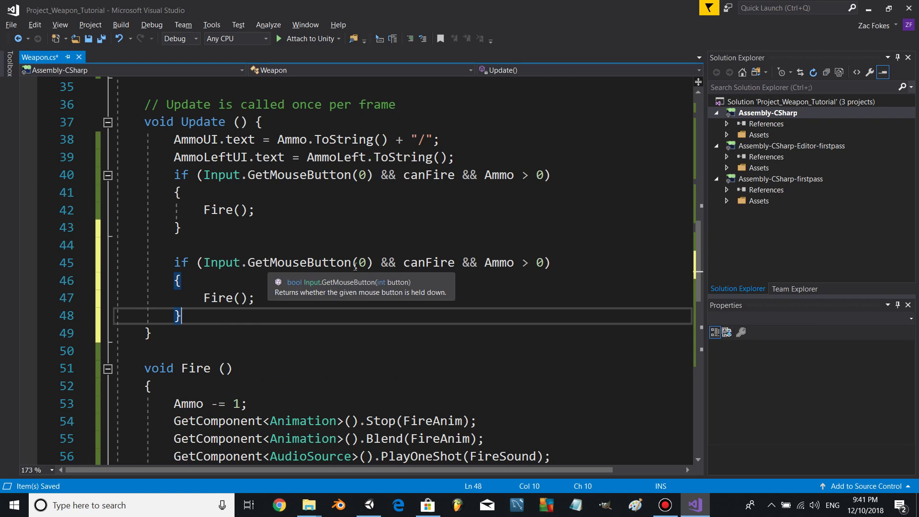
- Change the copy to Input.GetKey(KeyCode.R) && canFire && AmmoLeft > 0 calling Reload()
{"action": "left_click_drag", "start_coordinate": [361, 263], "coordinate": [287, 263]}
{"action": "type", "text": "Ke"}
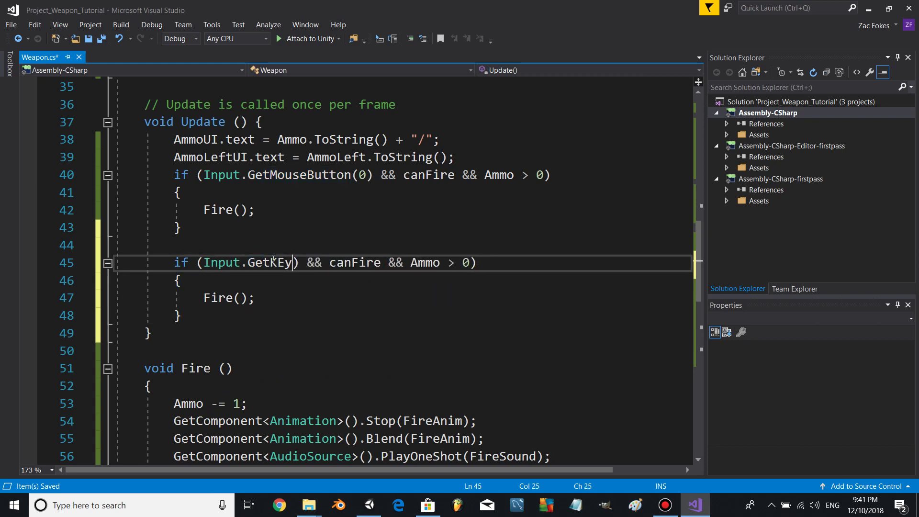
{"action": "type", "text": "t"}
{"action": "type", "text": "(KeyCode."}
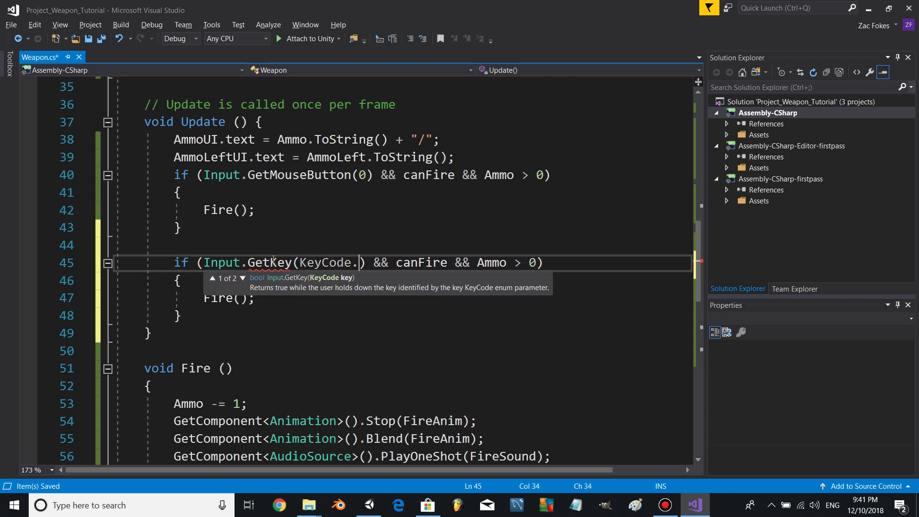
{"action": "type", "text": "R"}
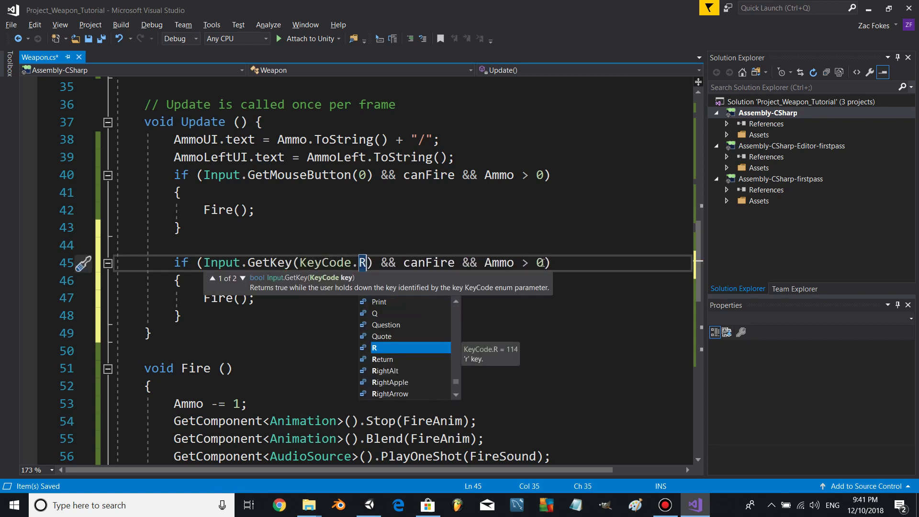
{"action": "left_click", "coordinate": [362, 263]}
{"action": "left_click_drag", "start_coordinate": [544, 263], "coordinate": [517, 263]}
{"action": "type", "text": "Left >"}
{"action": "key", "text": "BackSpace"}
{"action": "type", "text": "> 0"}
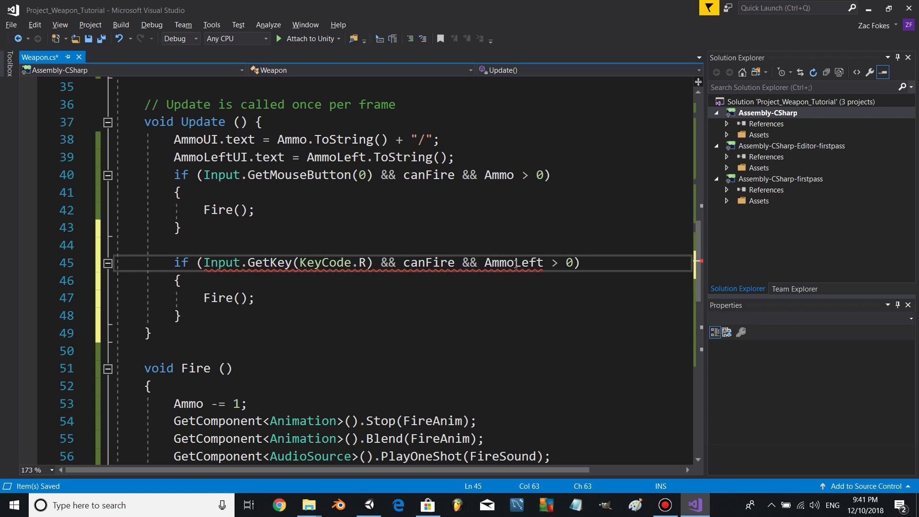
{"action": "key", "text": "ctrl+s"}
{"action": "left_click_drag", "start_coordinate": [267, 297], "coordinate": [210, 297]}
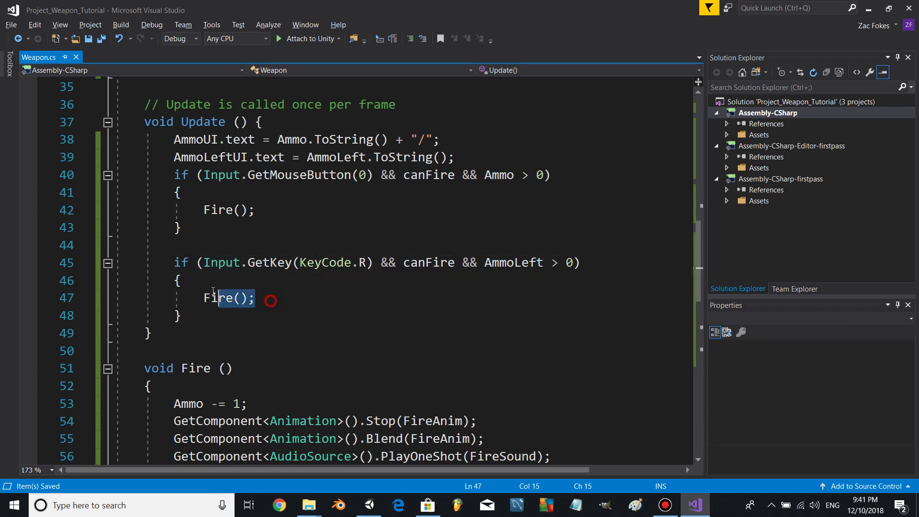
{"action": "type", "text": "Reload"}
{"action": "key", "text": "BackSpace"}
{"action": "key", "text": "BackSpace"}
{"action": "key", "text": "BackSpace"}
{"action": "key", "text": "BackSpace"}
{"action": "key", "text": "BackSpace"}
{"action": "type", "text": "ReloadAnim"}
{"action": "key", "text": "BackSpace"}
{"action": "key", "text": "BackSpace"}
{"action": "key", "text": "BackSpace"}
{"action": "key", "text": "BackSpace"}
{"action": "type", "text": "();"}
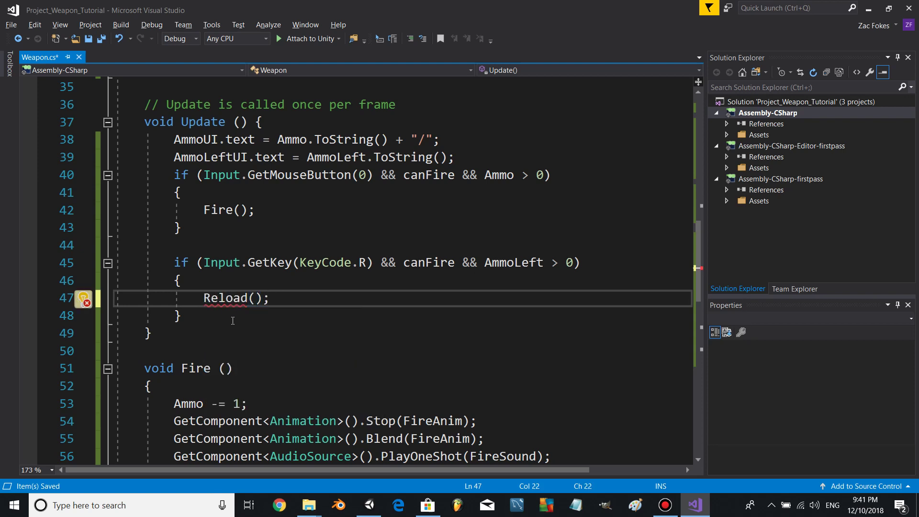
- Declare Reload() below Update with canFire = false and a pasted animation Blend line
{"action": "left_click", "coordinate": [186, 336]}
{"action": "right_click", "coordinate": [186, 337]}
{"action": "key", "text": "Escape"}
{"action": "key", "text": "Return"}
{"action": "key", "text": "Return"}
{"action": "type", "text": "v"}
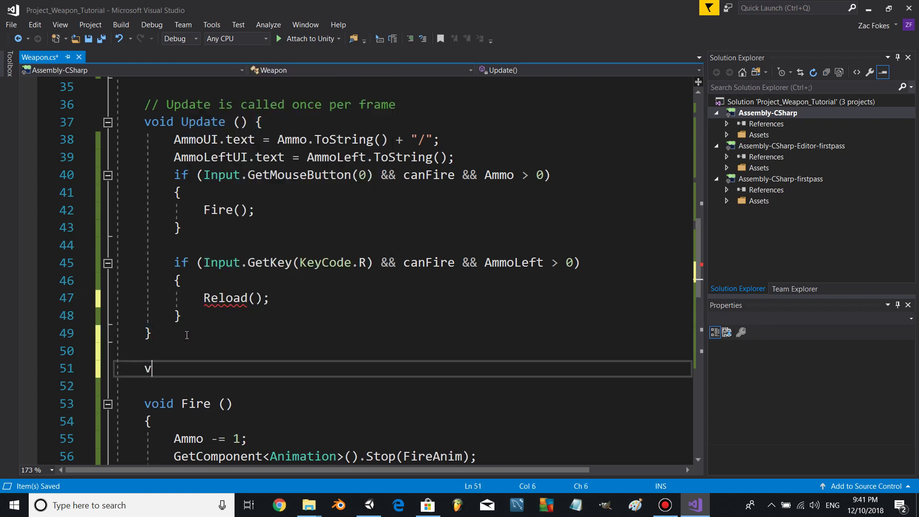
{"action": "type", "text": "oid Reload () {"}
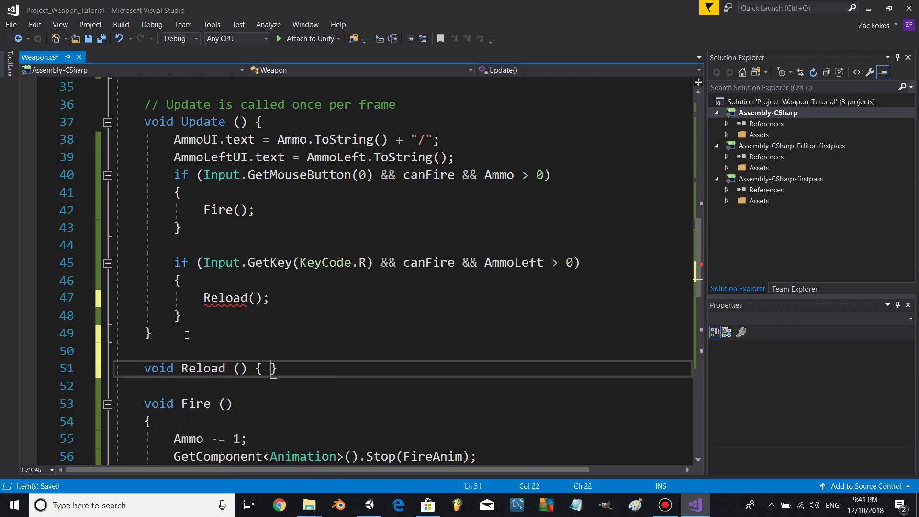
{"action": "key", "text": "Return"}
{"action": "scroll", "coordinate": [235, 370], "scroll_direction": "down", "scroll_amount": 2}
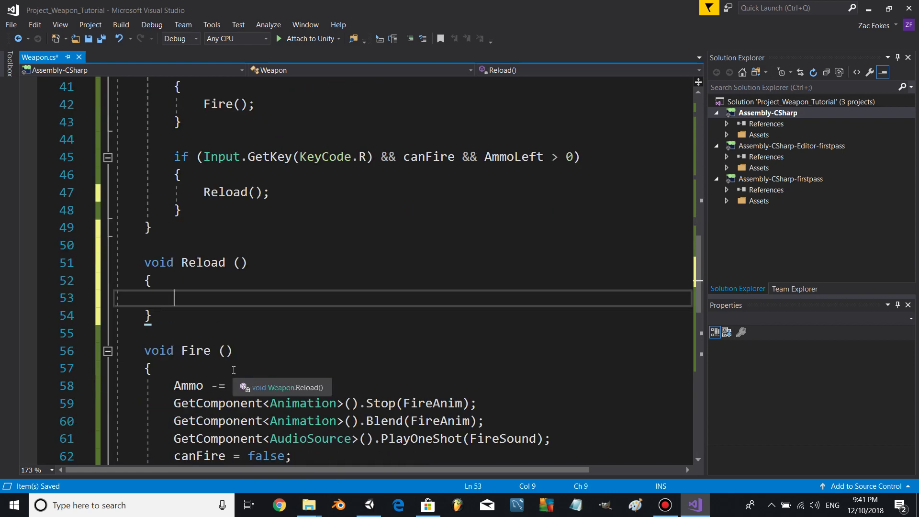
{"action": "mouse_move", "coordinate": [173, 421]}
{"action": "left_mouse_down"}
{"action": "mouse_move", "coordinate": [486, 400]}
{"action": "mouse_move", "coordinate": [493, 418]}
{"action": "left_mouse_up"}
{"action": "key", "text": "ctrl+c"}
{"action": "left_click", "coordinate": [284, 298]}
{"action": "key", "text": "ctrl+v"}
{"action": "left_click", "coordinate": [273, 287]}
{"action": "key", "text": "Return"}
{"action": "type", "text": "canFire = flase;"}
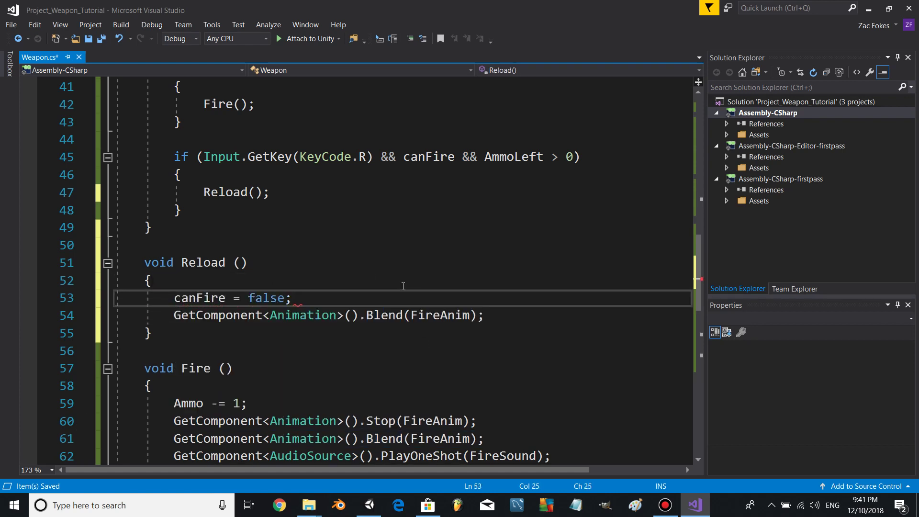
{"action": "key", "text": "ctrl+s"}
- Make Reload blend ReloadAnim and call StartCoroutine(reloaddelay())
{"action": "left_click_drag", "start_coordinate": [440, 315], "coordinate": [411, 314]}
{"action": "type", "text": "Reload"}
{"action": "left_click", "coordinate": [513, 316]}
{"action": "key", "text": "Return"}
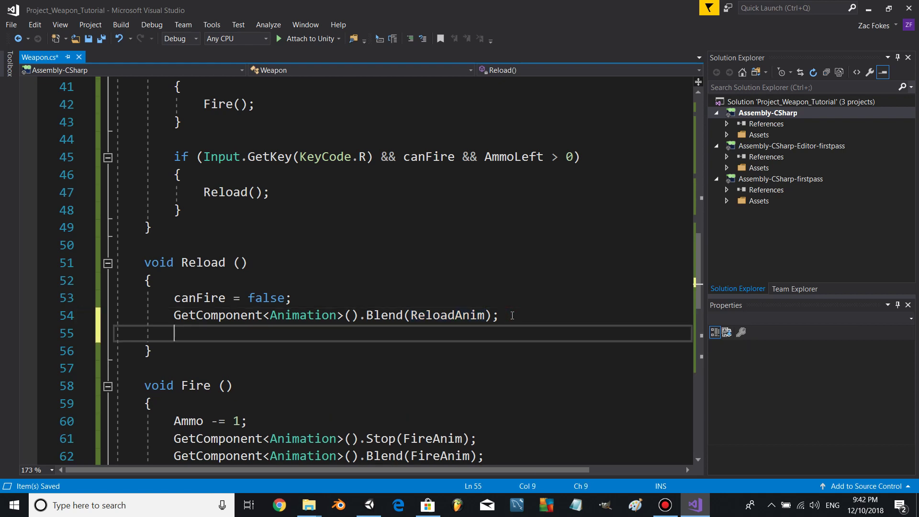
{"action": "type", "text": "StartC"}
{"action": "key", "text": "Tab"}
{"action": "type", "text": "("}
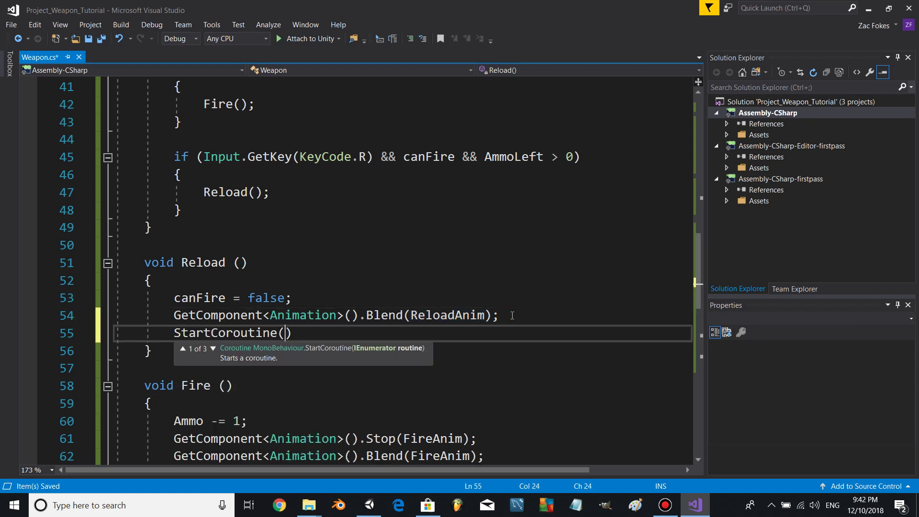
{"action": "type", "text": "f"}
{"action": "key", "text": "BackSpace"}
{"action": "type", "text": "reloaddelay("}
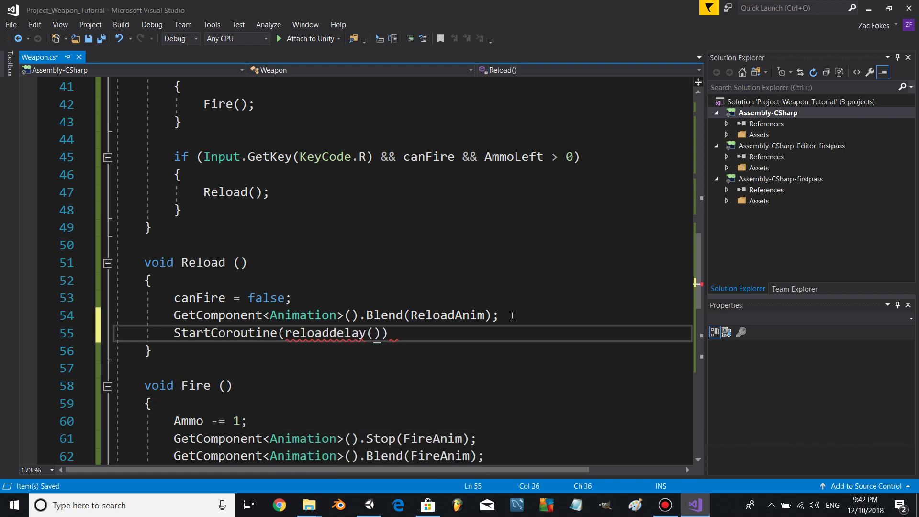
{"action": "type", "text": ")"}
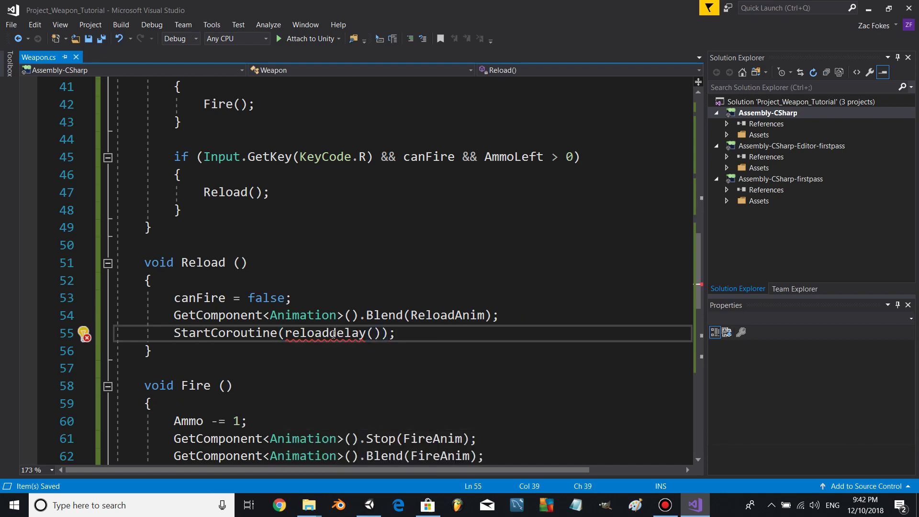
{"action": "left_click", "coordinate": [307, 333]}
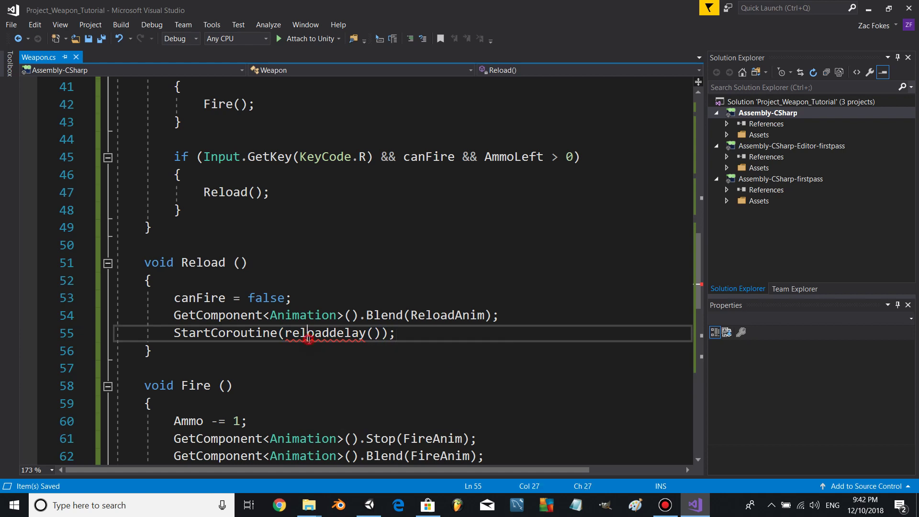
- Write reloaddelay() waiting reloadtime then setting canFire = true, fixing its name, and save
{"action": "left_click", "coordinate": [271, 351]}
{"action": "key", "text": "Return"}
{"action": "key", "text": "Return"}
{"action": "type", "text": "Ienujm"}
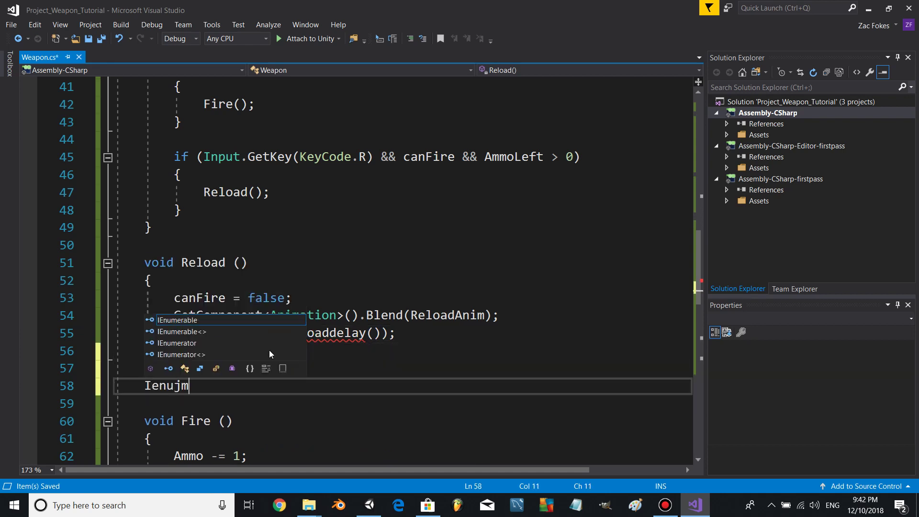
{"action": "type", "text": "erato"}
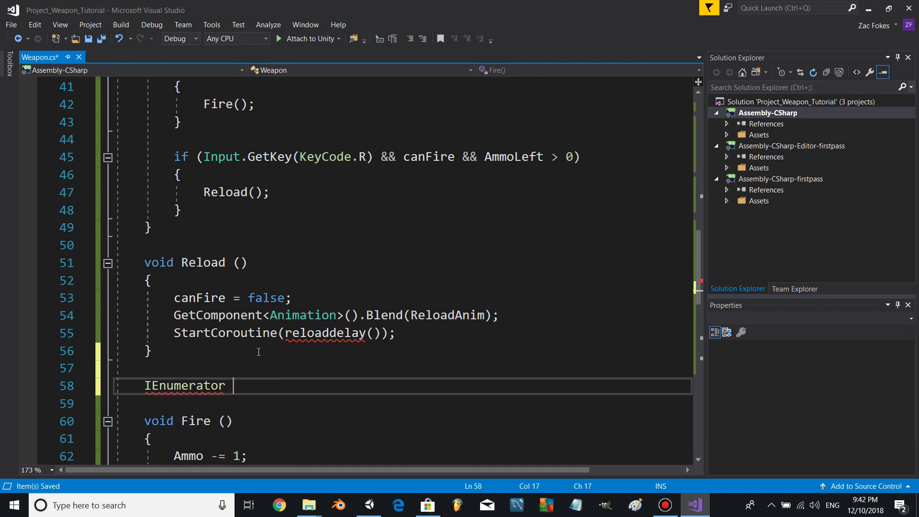
{"action": "type", "text": " reloadelay "}
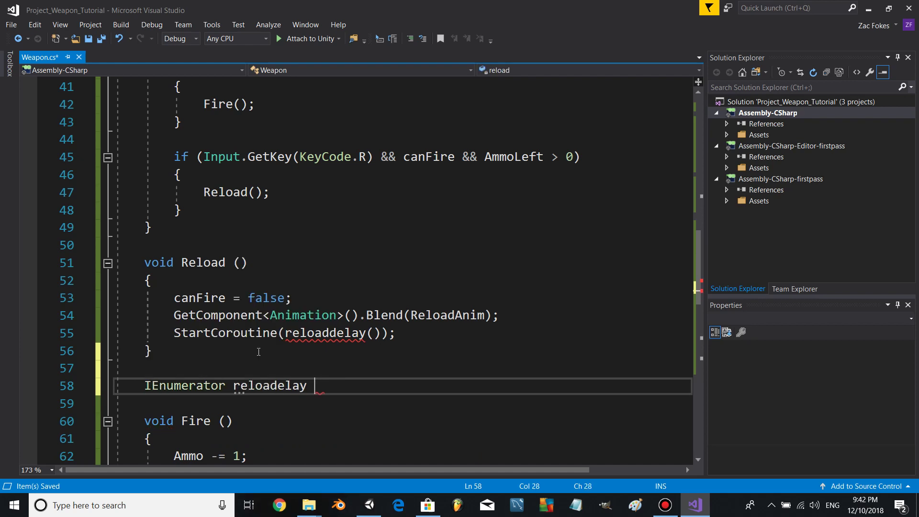
{"action": "type", "text": "()"}
{"action": "key", "text": "Return"}
{"action": "type", "text": "yield return new WaitForSeconds"}
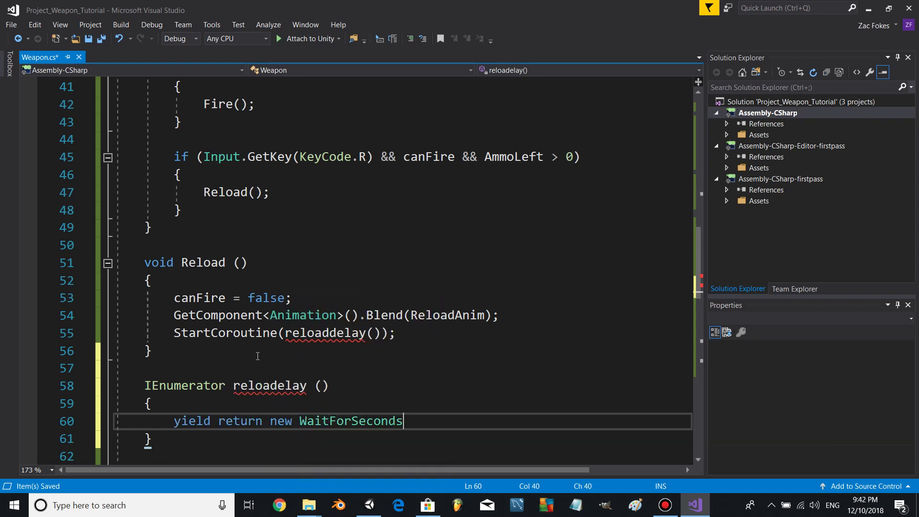
{"action": "type", "text": "(reload"}
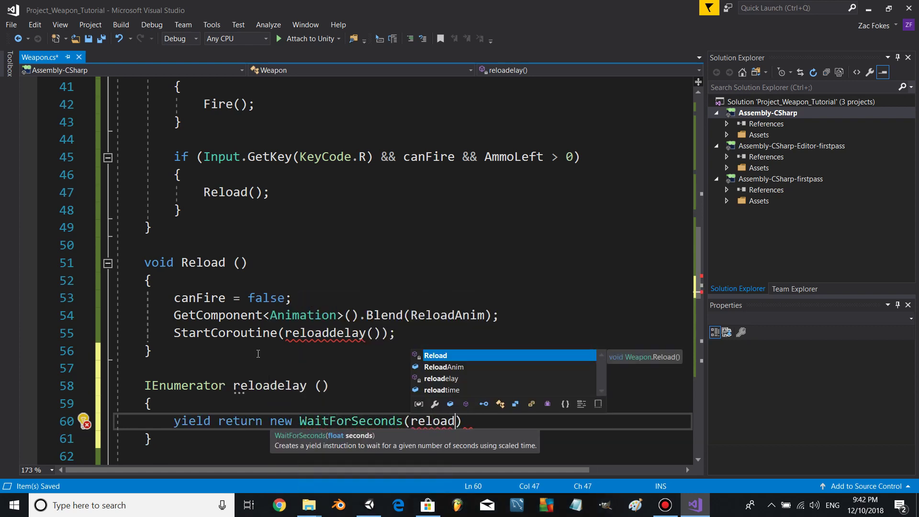
{"action": "key", "text": "Down"}
{"action": "key", "text": "Down"}
{"action": "key", "text": "Down"}
{"action": "key", "text": "Tab"}
{"action": "type", "text": ")"}
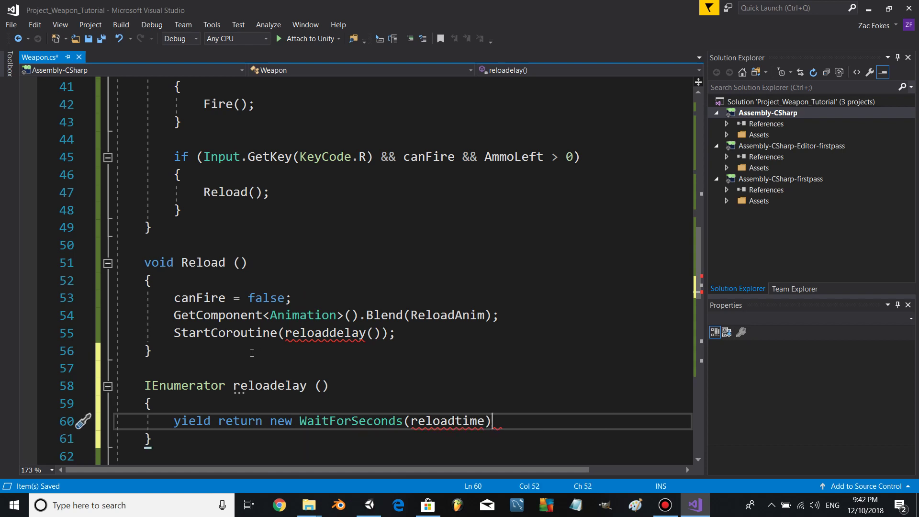
{"action": "type", "text": ";"}
{"action": "key", "text": "Return"}
{"action": "type", "text": "canfi"}
{"action": "key", "text": "Tab"}
{"action": "type", "text": "= tr"}
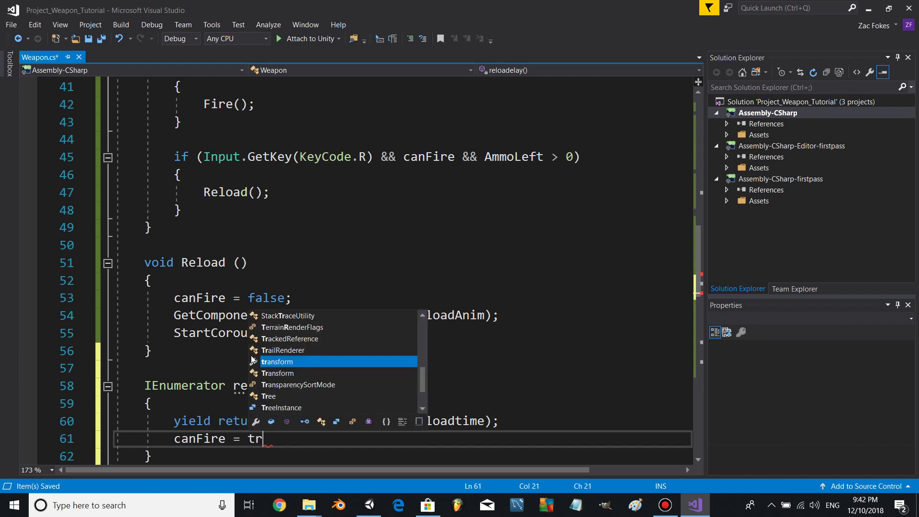
{"action": "type", "text": "ue;"}
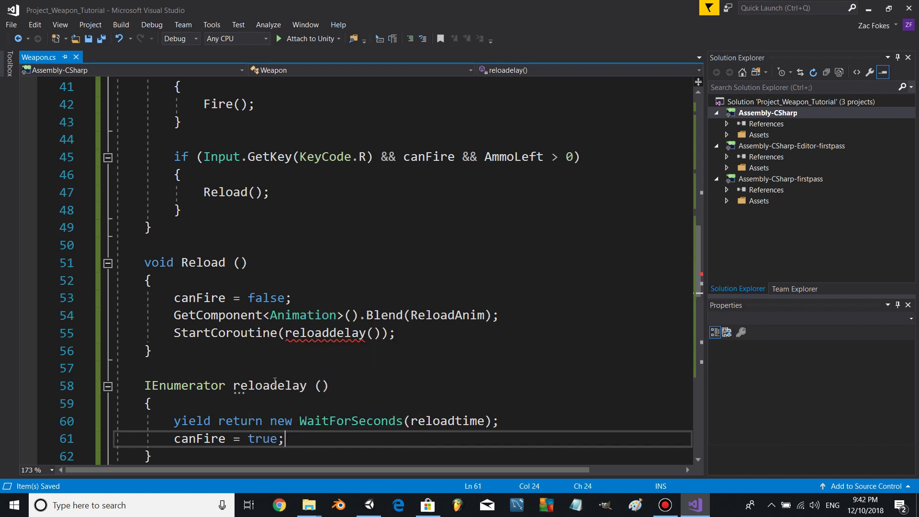
{"action": "left_click", "coordinate": [274, 386]}
{"action": "type", "text": "d"}
{"action": "key", "text": "ctrl+s"}
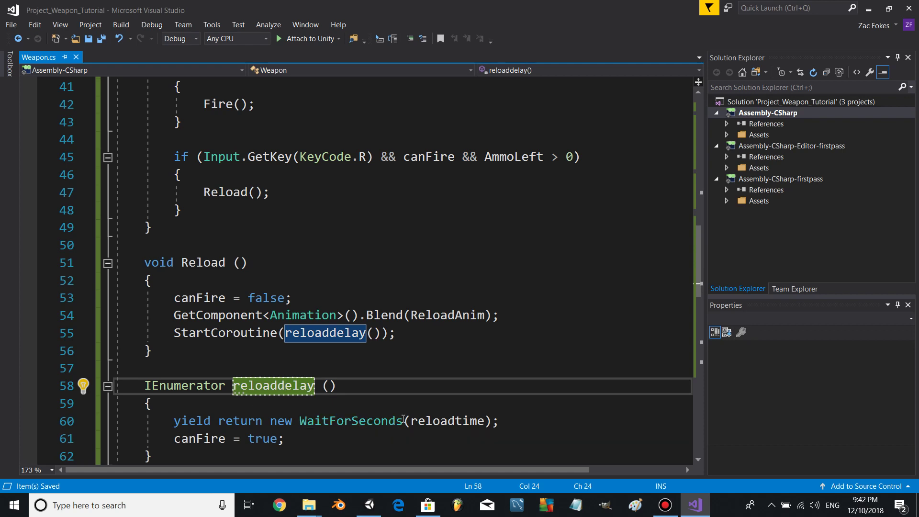
{"action": "mouse_move", "coordinate": [369, 505]}
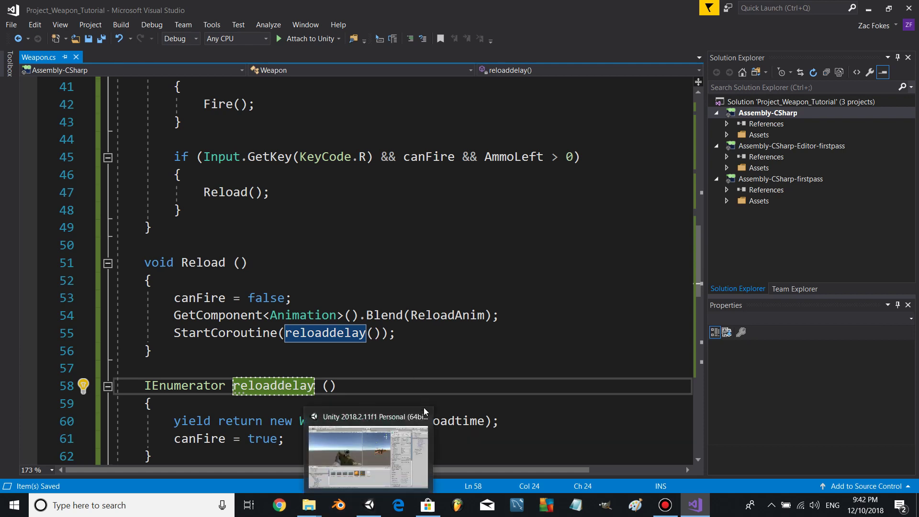
- Add Ammo = AmmoPerClip after canFire = true in reloaddelay
{"action": "left_click", "coordinate": [459, 436]}
{"action": "key", "text": "Return"}
{"action": "type", "text": "ammo"}
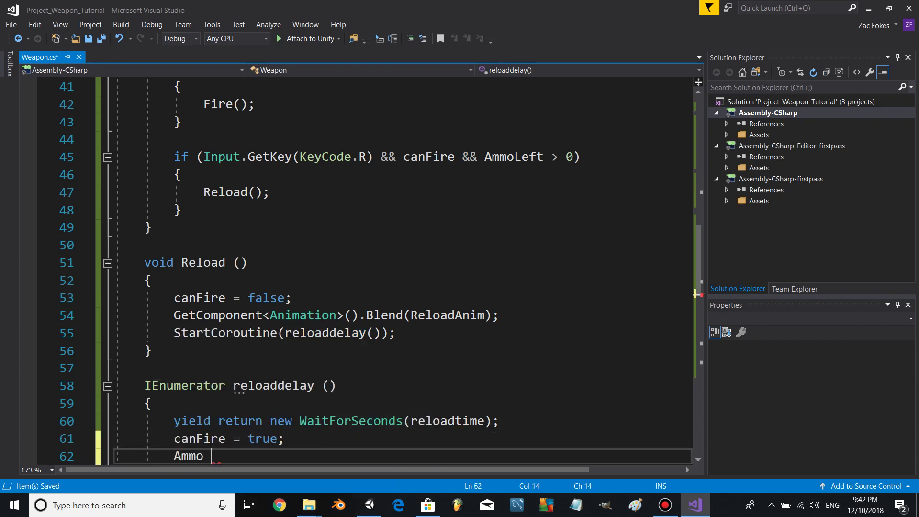
{"action": "key", "text": "BackSpace"}
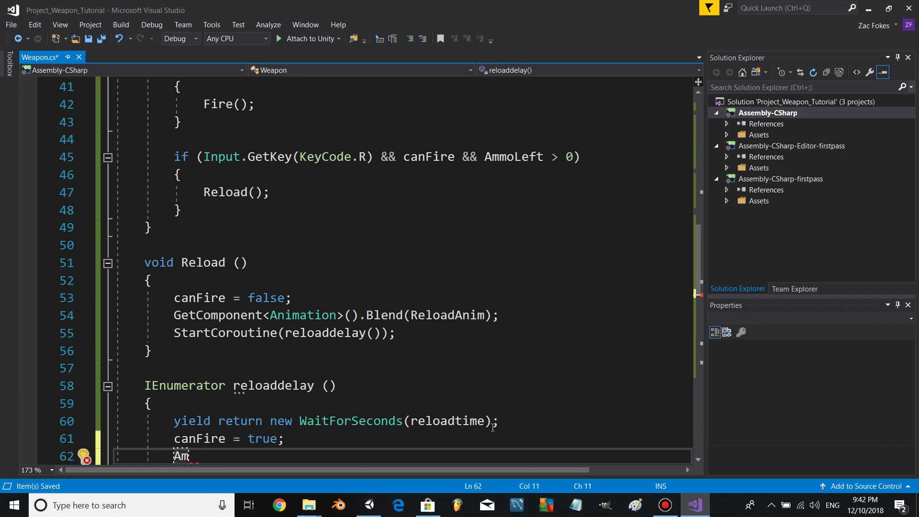
{"action": "type", "text": "mo = AmmoPe"}
{"action": "key", "text": "Tab"}
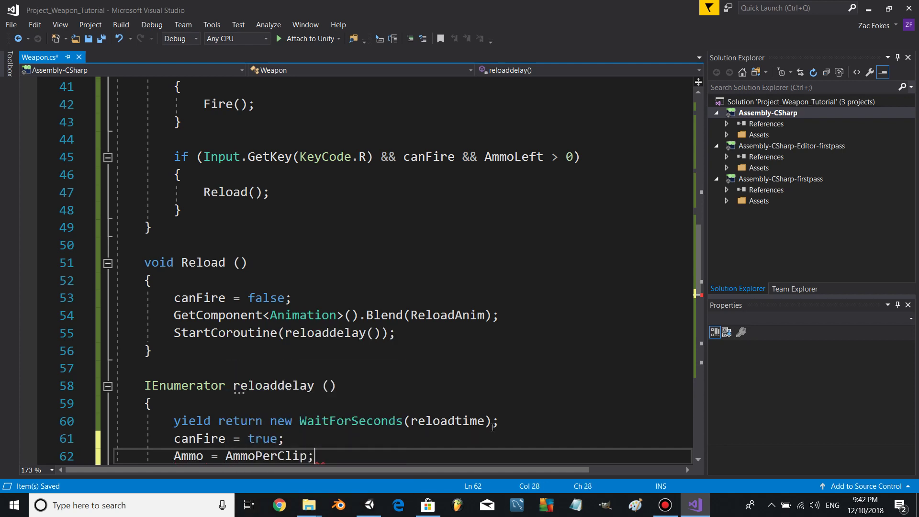
- Run the scene in Unity and fire several ACR shots
{"action": "left_click", "coordinate": [369, 505]}
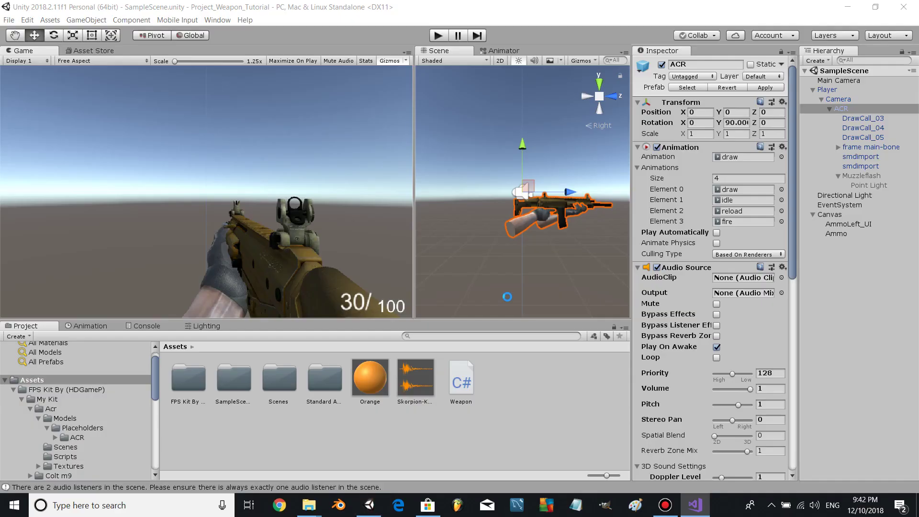
{"action": "left_click", "coordinate": [439, 35]}
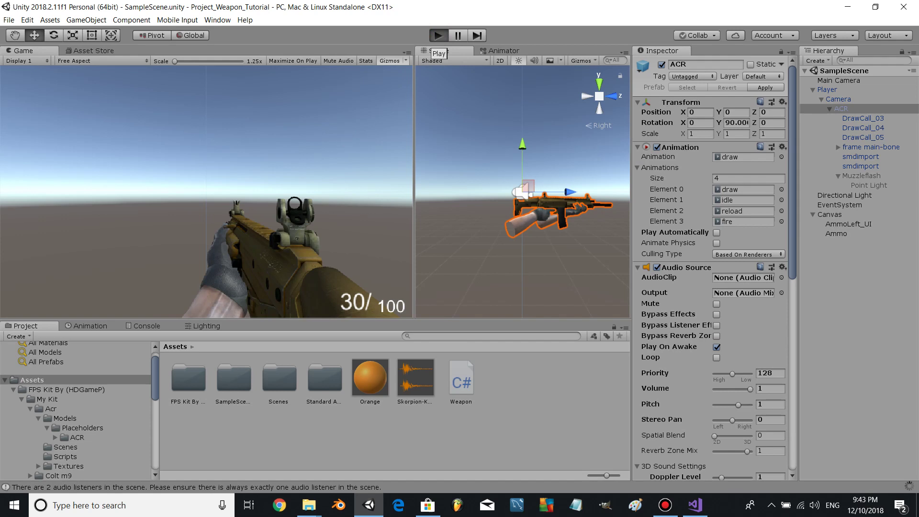
{"action": "left_click", "coordinate": [343, 137]}
{"action": "left_click", "coordinate": [342, 137]}
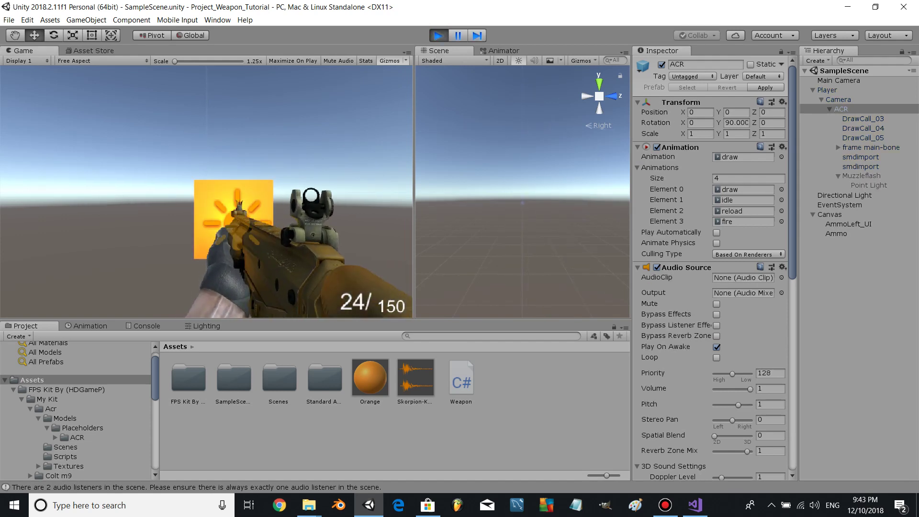
{"action": "left_click", "coordinate": [342, 137]}
{"action": "left_click", "coordinate": [343, 138]}
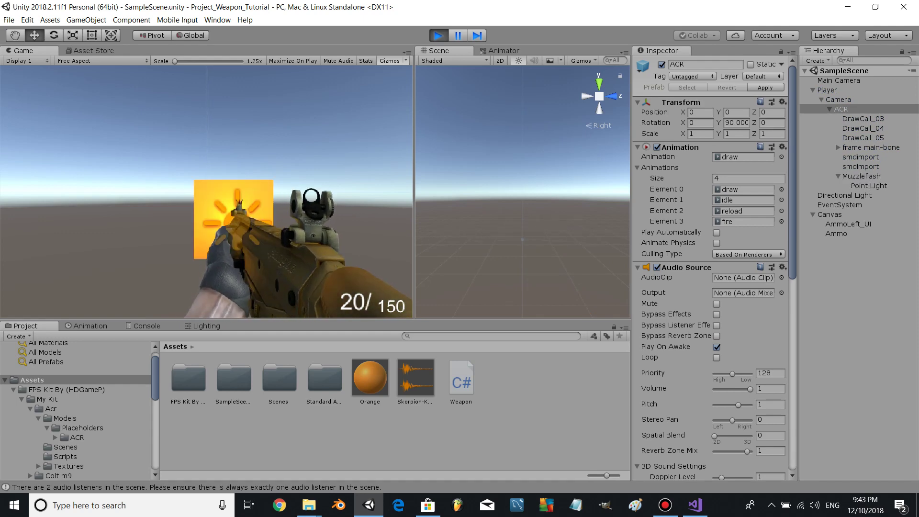
{"action": "left_click", "coordinate": [343, 137]}
- Reload with R, fire three shots, reload again and fire once more
{"action": "key", "text": "r"}
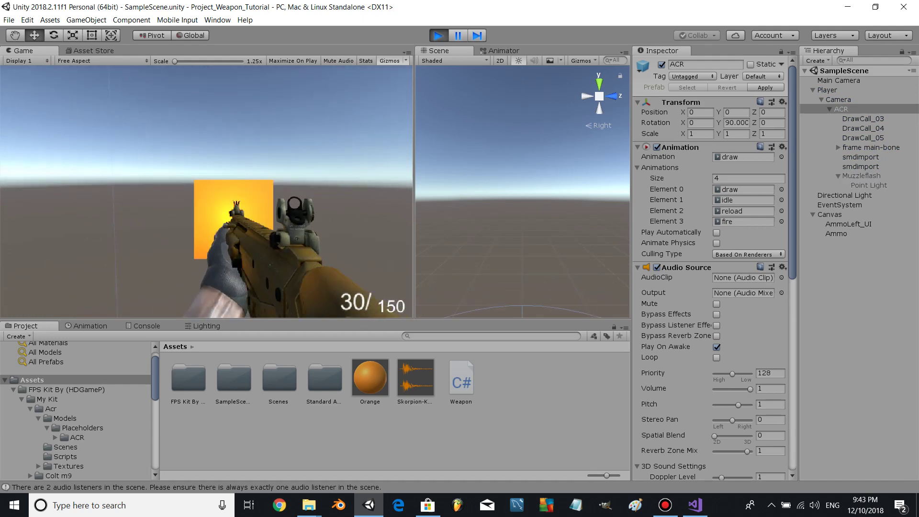
{"action": "left_click", "coordinate": [342, 137]}
{"action": "left_click", "coordinate": [343, 137]}
{"action": "left_click", "coordinate": [342, 137]}
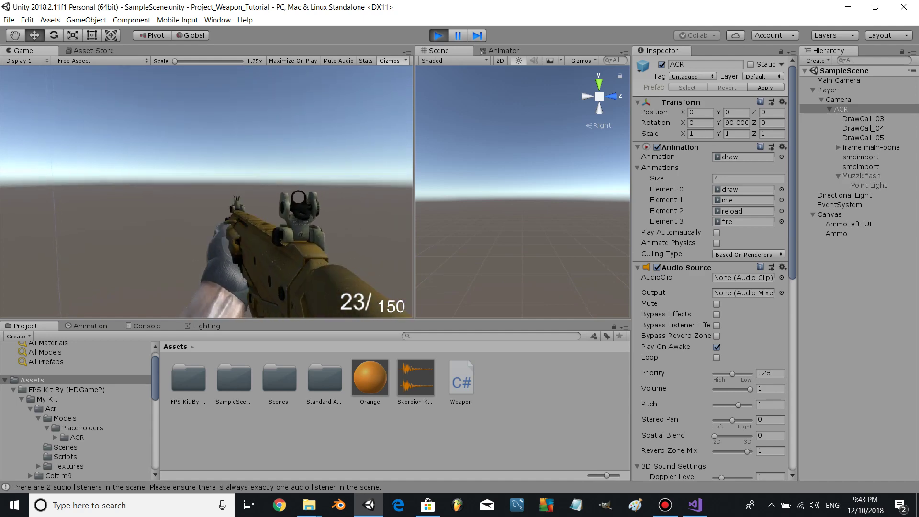
{"action": "left_click", "coordinate": [343, 138]}
{"action": "key", "text": "r"}
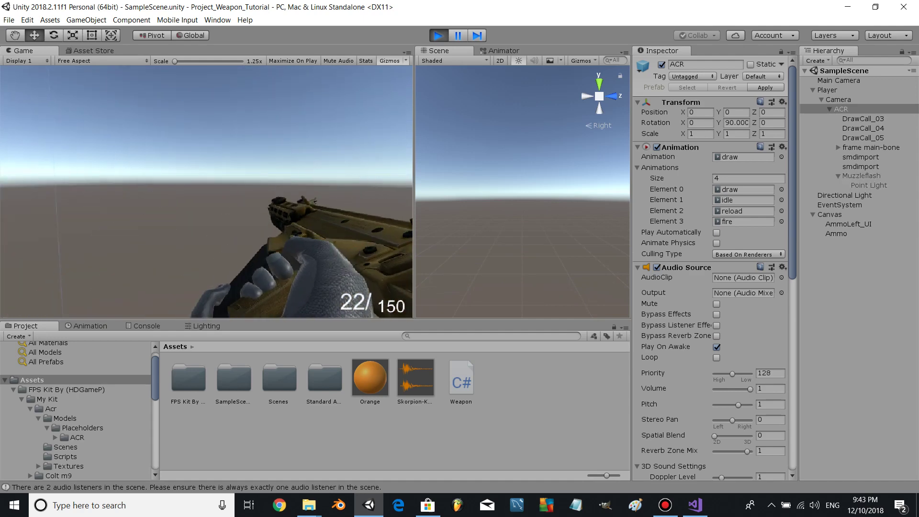
{"action": "left_click", "coordinate": [343, 137]}
- Reload with R, then fire three shots, leaving 24 rounds in the clip
{"action": "key", "text": "r"}
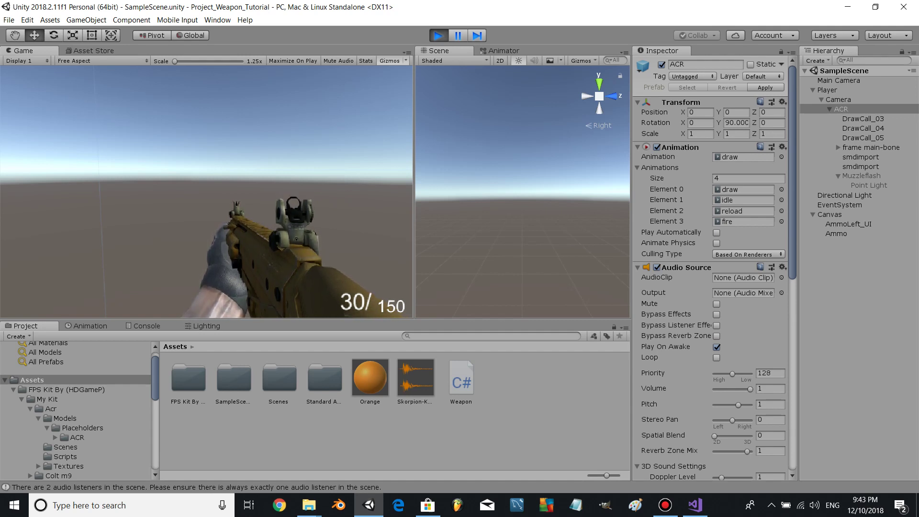
{"action": "left_click", "coordinate": [207, 191]}
{"action": "left_click", "coordinate": [207, 192]}
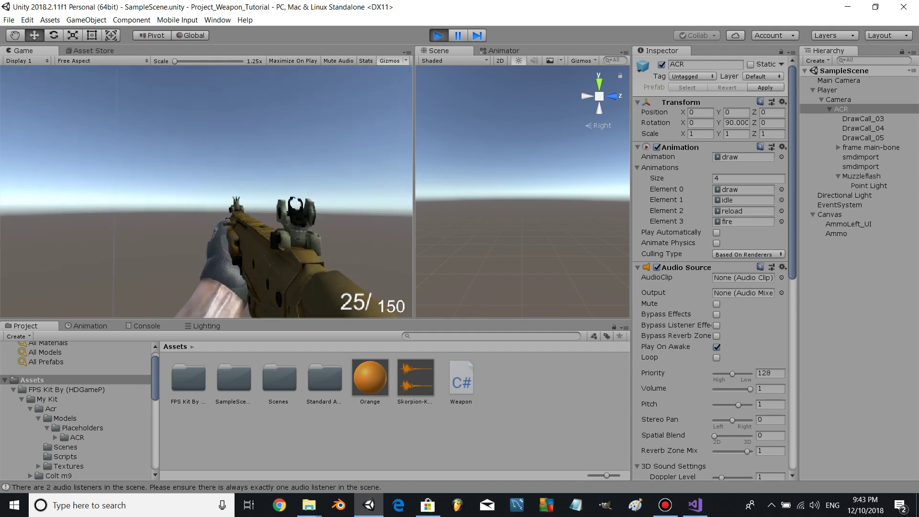
{"action": "left_click", "coordinate": [207, 191]}
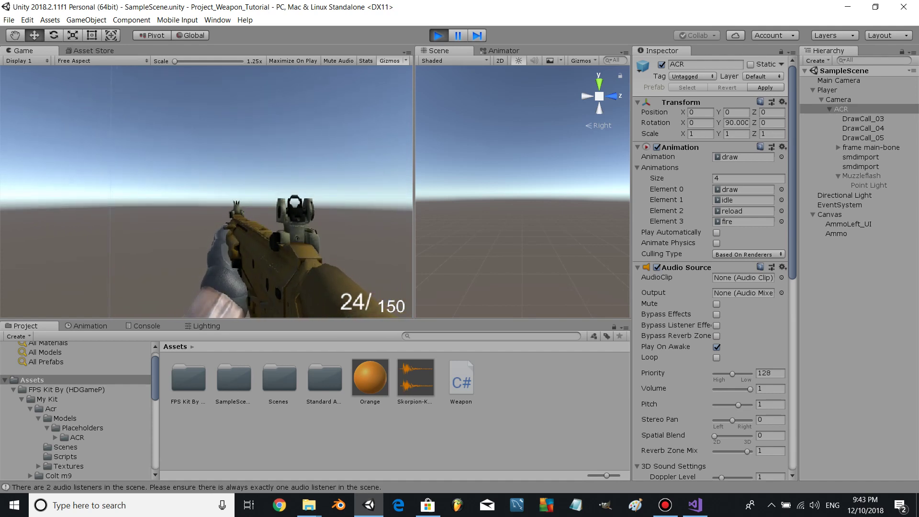